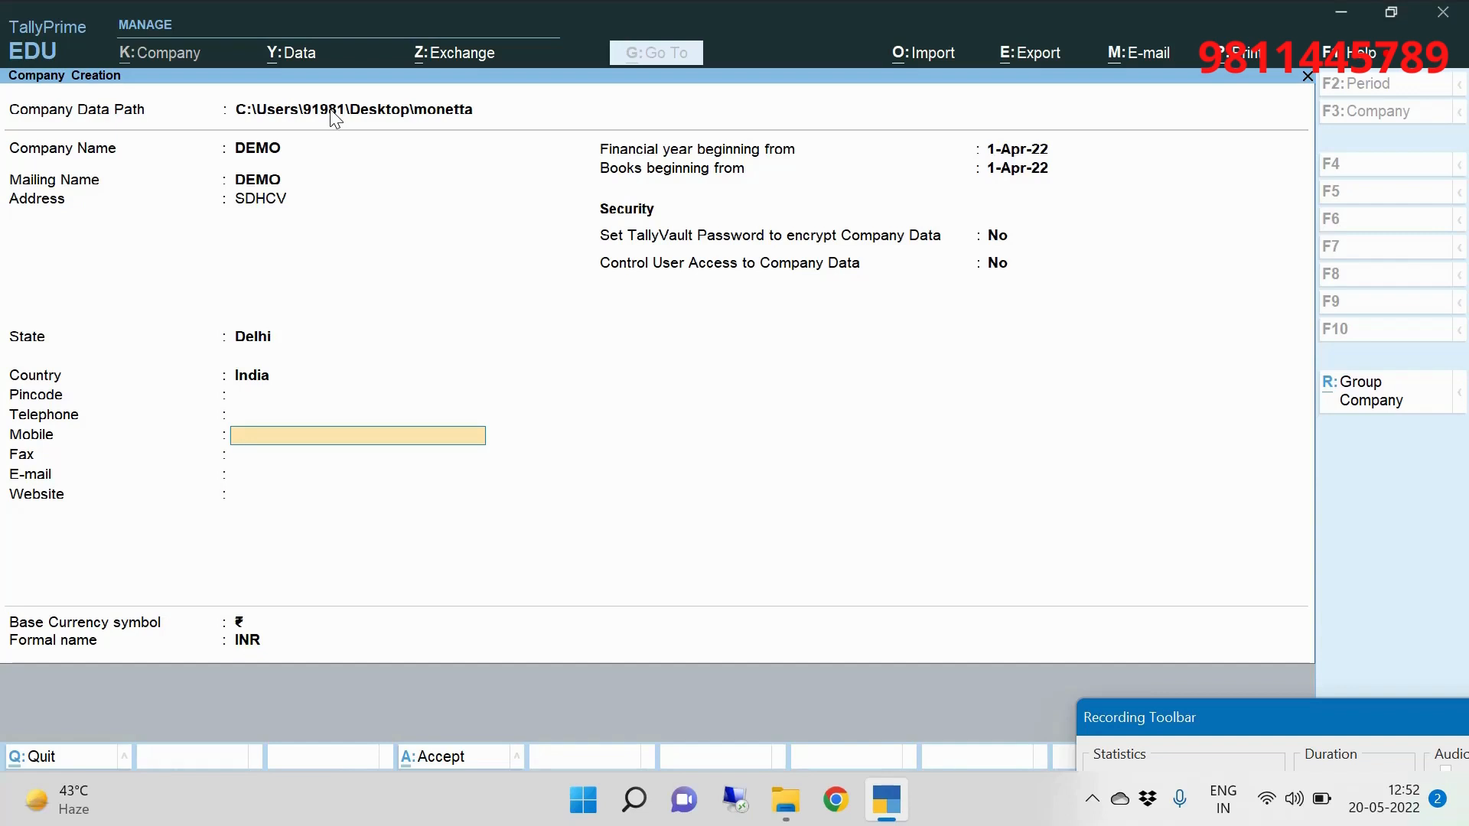
# Finish creating the DEMO company with blank contact details, books beginning 1-Apr-22, no TallyVault password or user access control, and INR currency
pyautogui.press('Return')
pyautogui.press('Return')
pyautogui.press('Return')
pyautogui.press('Return')
pyautogui.press('Return')
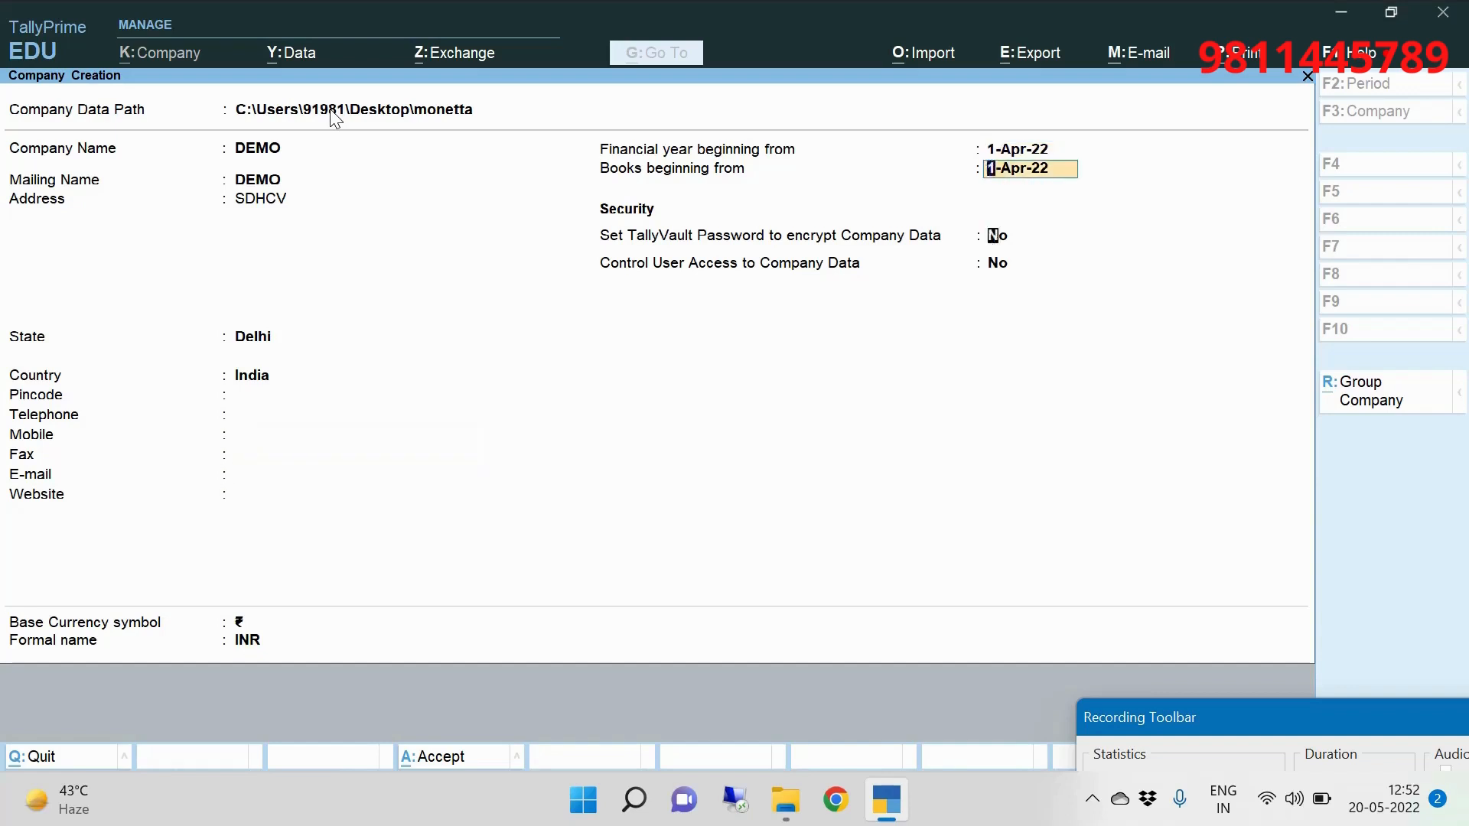
pyautogui.press('Return')
pyautogui.press('Return')
pyautogui.press('Return')
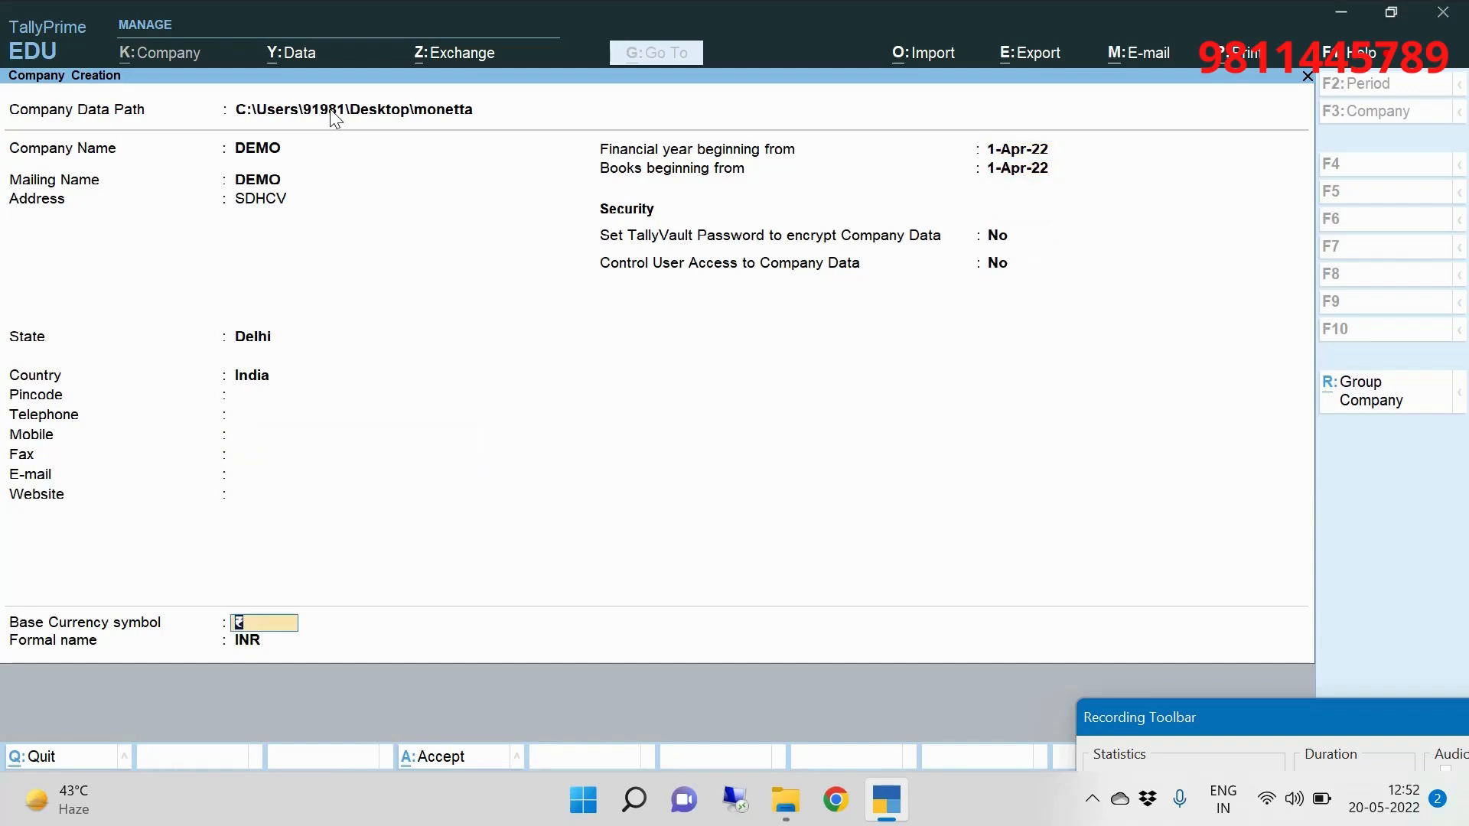
pyautogui.press('Return')
pyautogui.press('Return')
pyautogui.press('Return')
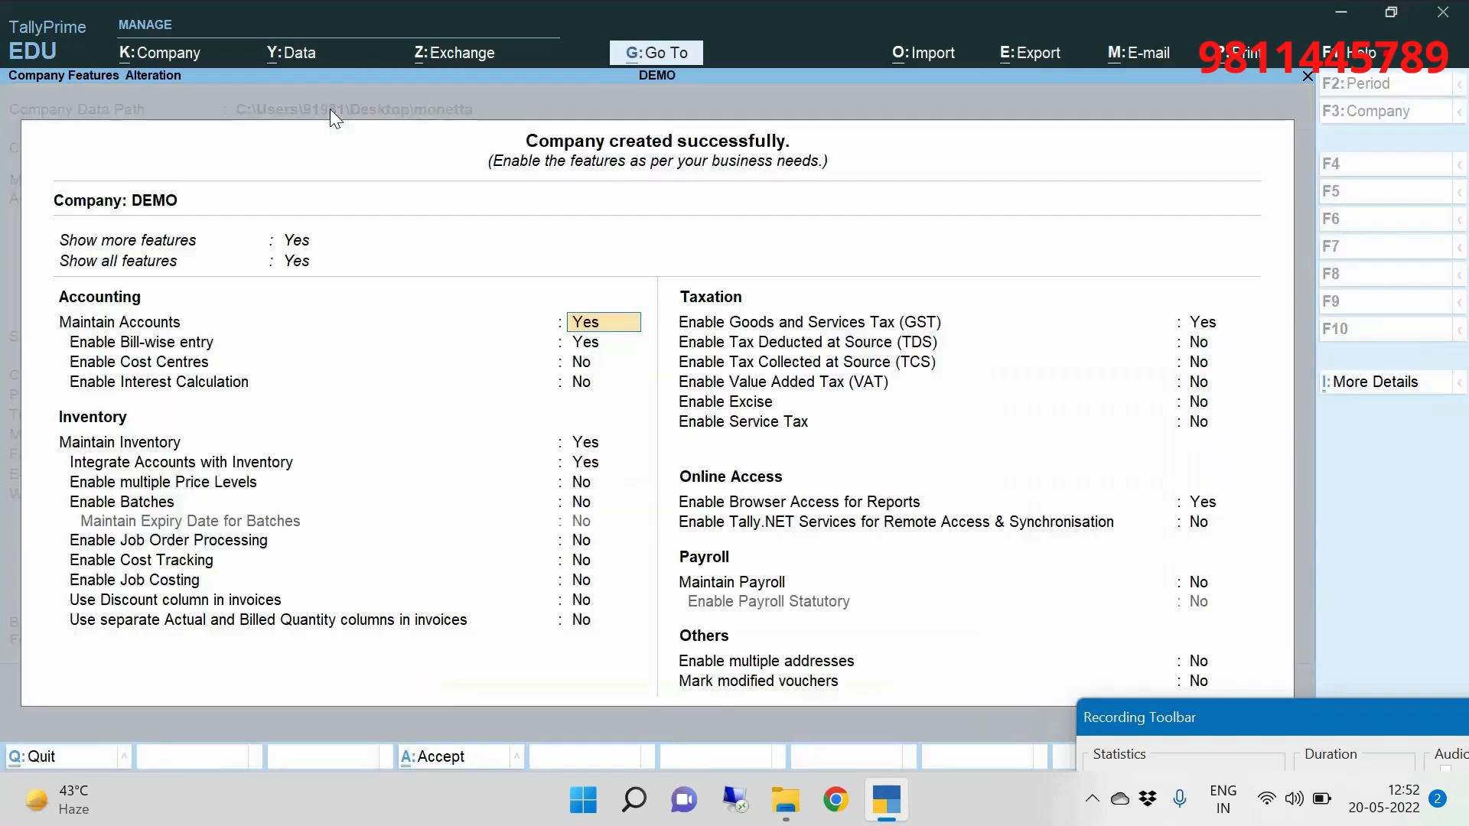
# Go through the accounting and inventory feature settings of the new company, from Maintain Accounts to the invoice discount column
pyautogui.press('Return')
pyautogui.press('Return')
pyautogui.press('Return')
pyautogui.press('Return')
pyautogui.press('Return')
pyautogui.press('Return')
pyautogui.press('Return')
pyautogui.press('Return')
pyautogui.press('Return')
pyautogui.press('Return')
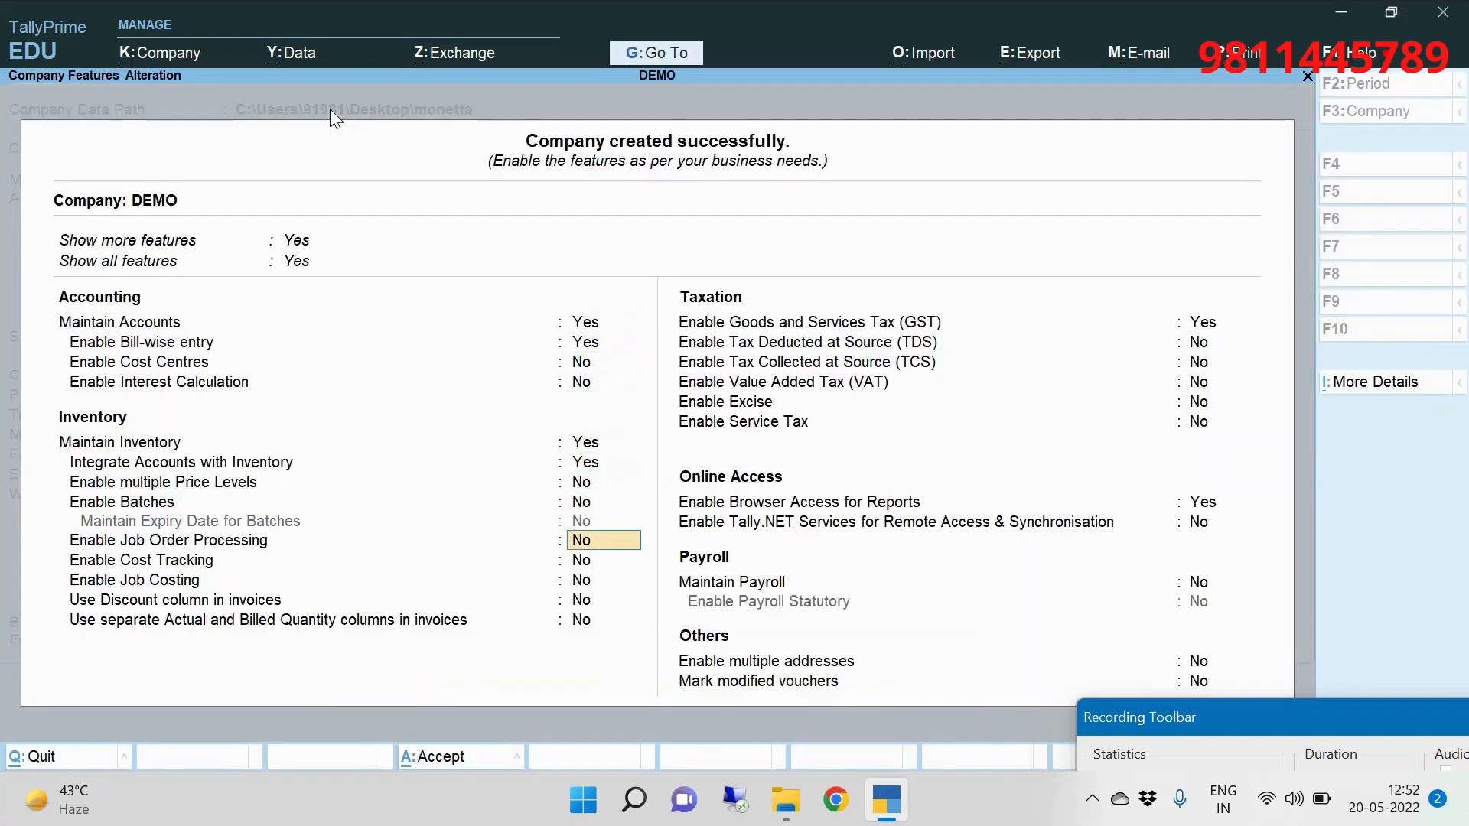
pyautogui.press('Return')
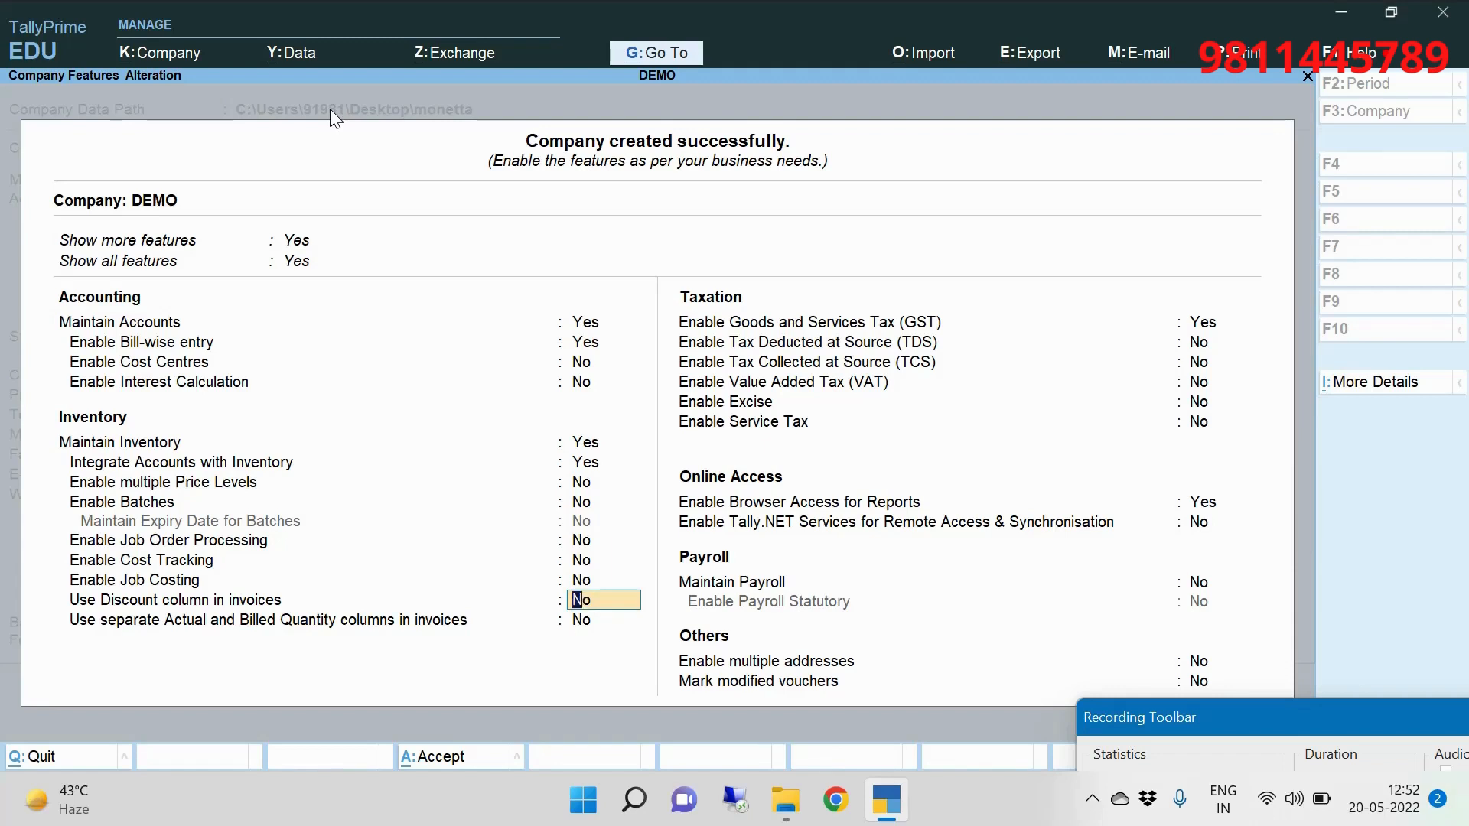
# Set Show more features to No and back to Yes
pyautogui.click(299, 242)
pyautogui.write('n')
pyautogui.press('Return')
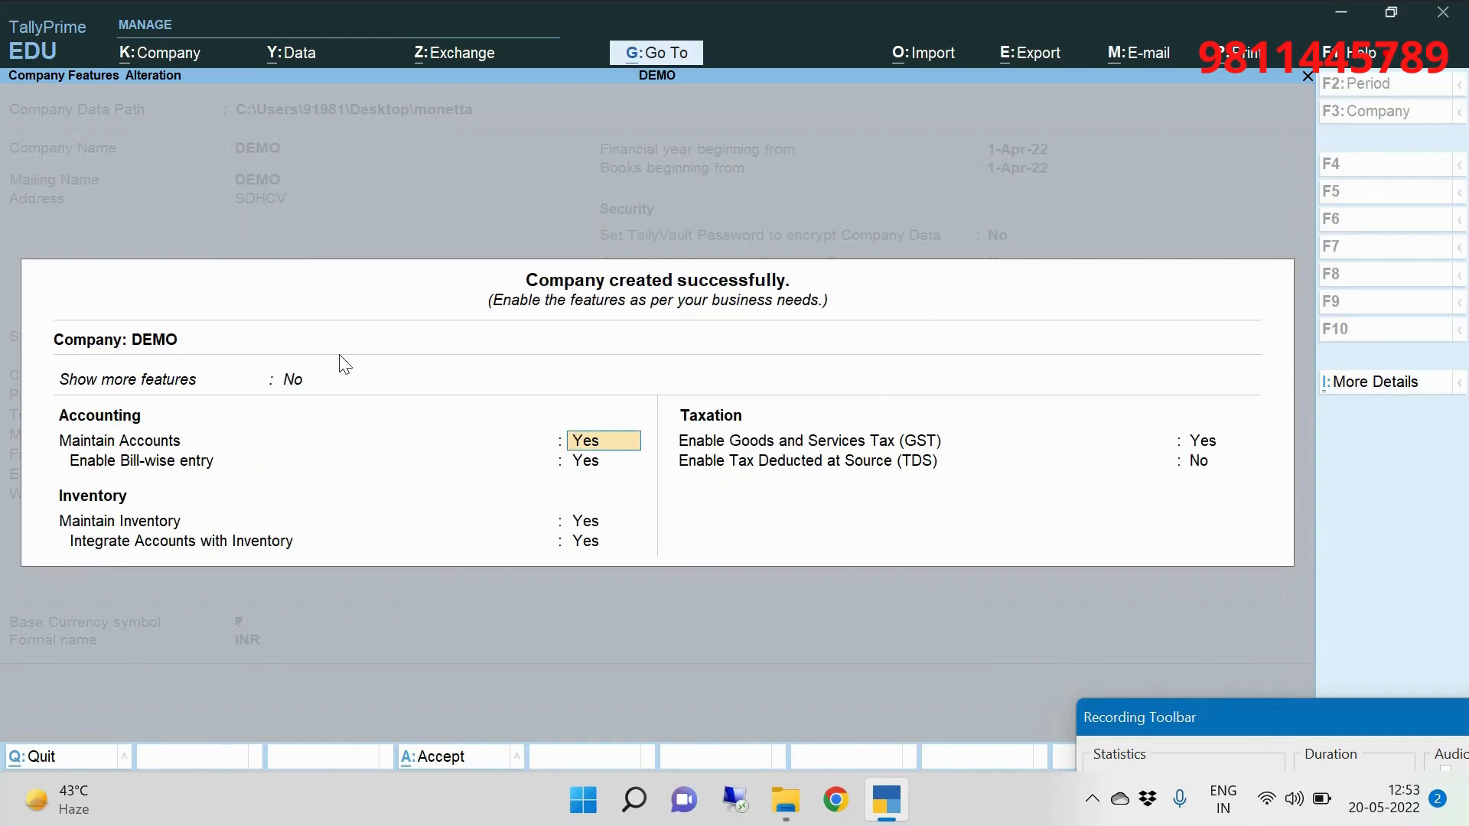
pyautogui.click(298, 389)
pyautogui.write('Y')
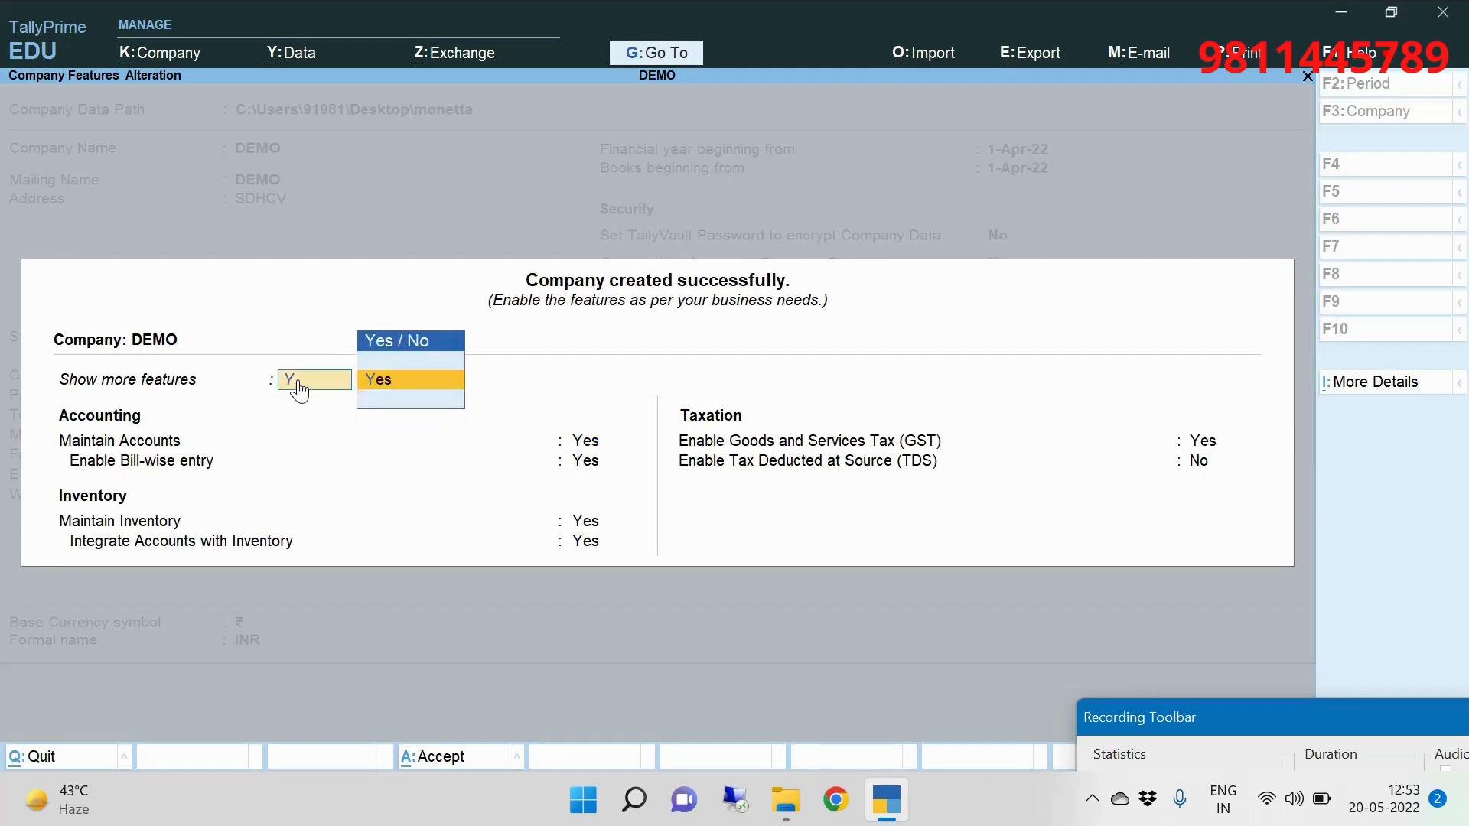
pyautogui.press('Return')
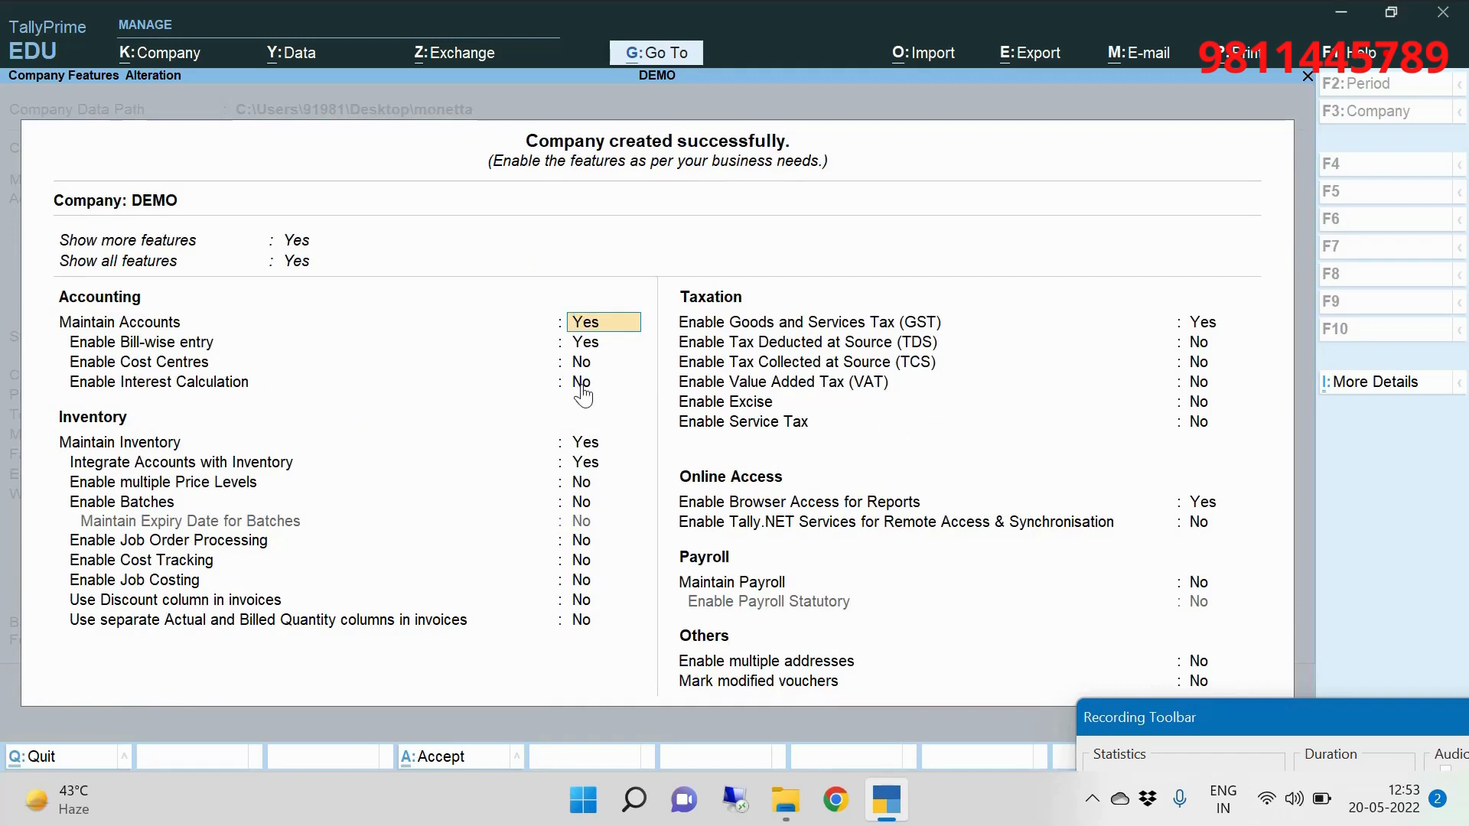
# Examine the additional company details, with inactive entries shown, from the statutory entries to sandbox access
pyautogui.click(1390, 390)
pyautogui.press('Up')
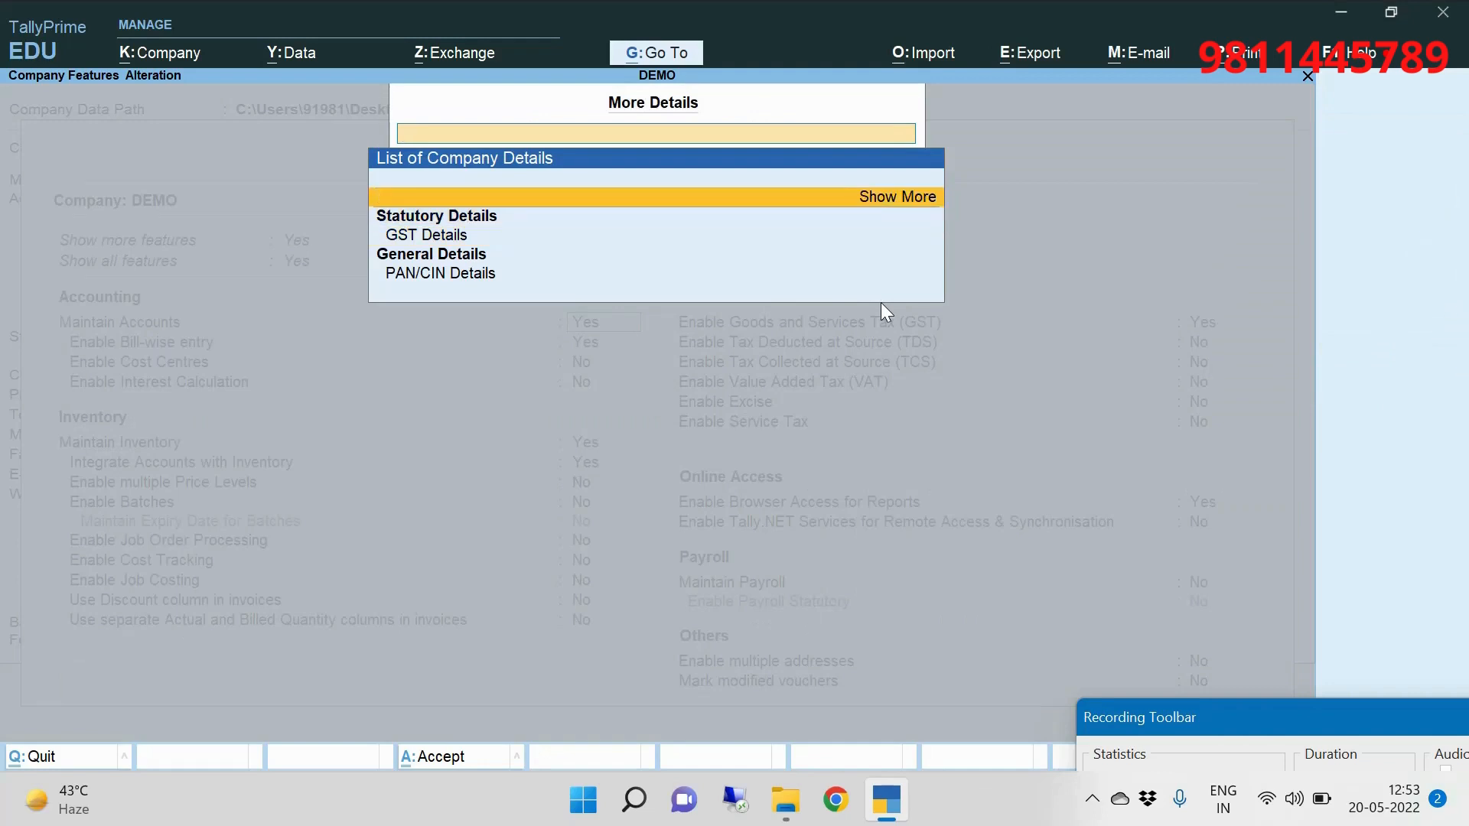
pyautogui.press('Return')
pyautogui.press('Return')
pyautogui.press('Down')
pyautogui.press('Down')
pyautogui.press('Down')
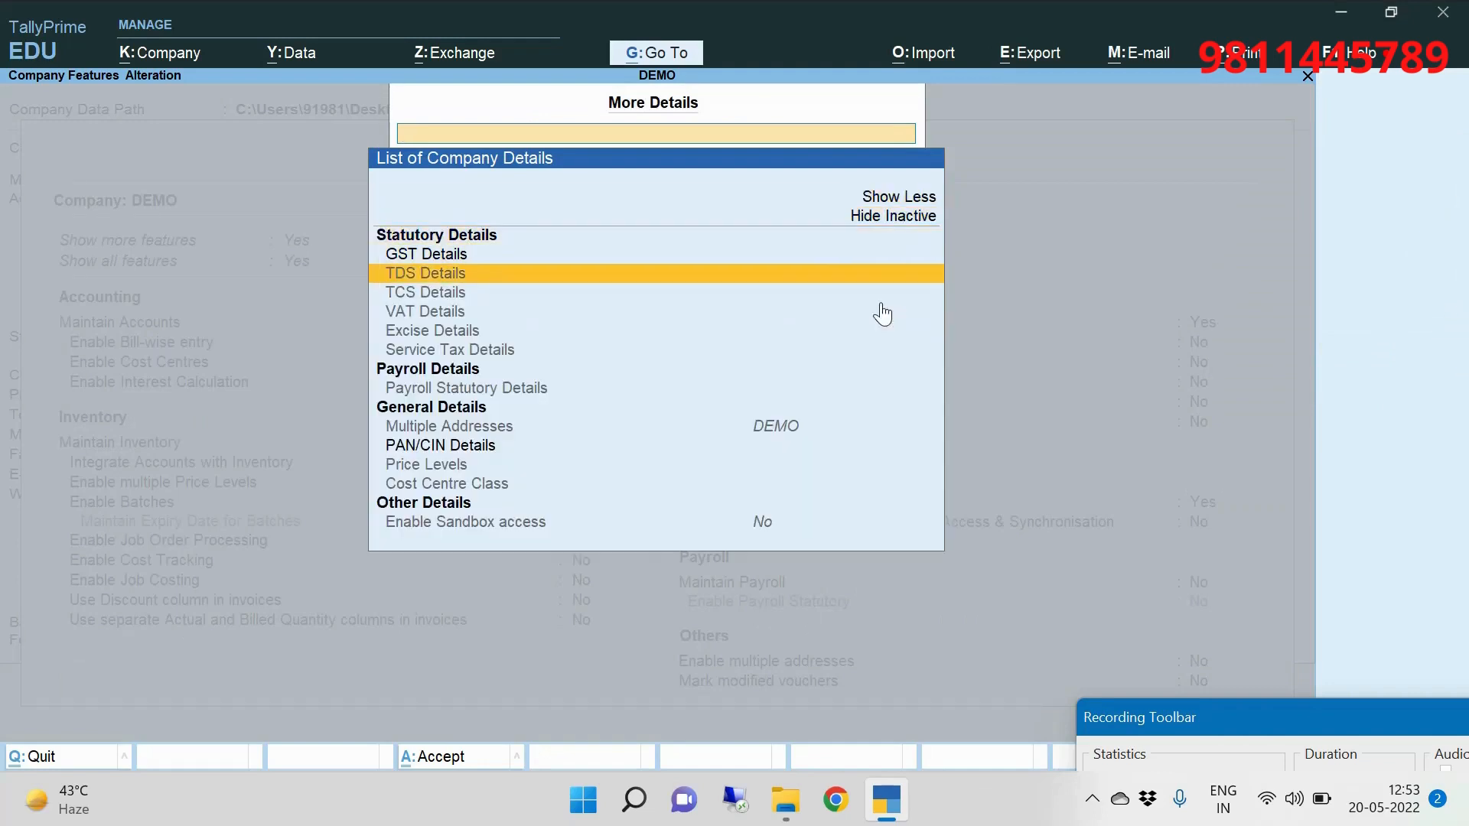
pyautogui.press('Down')
pyautogui.press('Down')
pyautogui.press('Down')
pyautogui.press('Down')
pyautogui.press('Down')
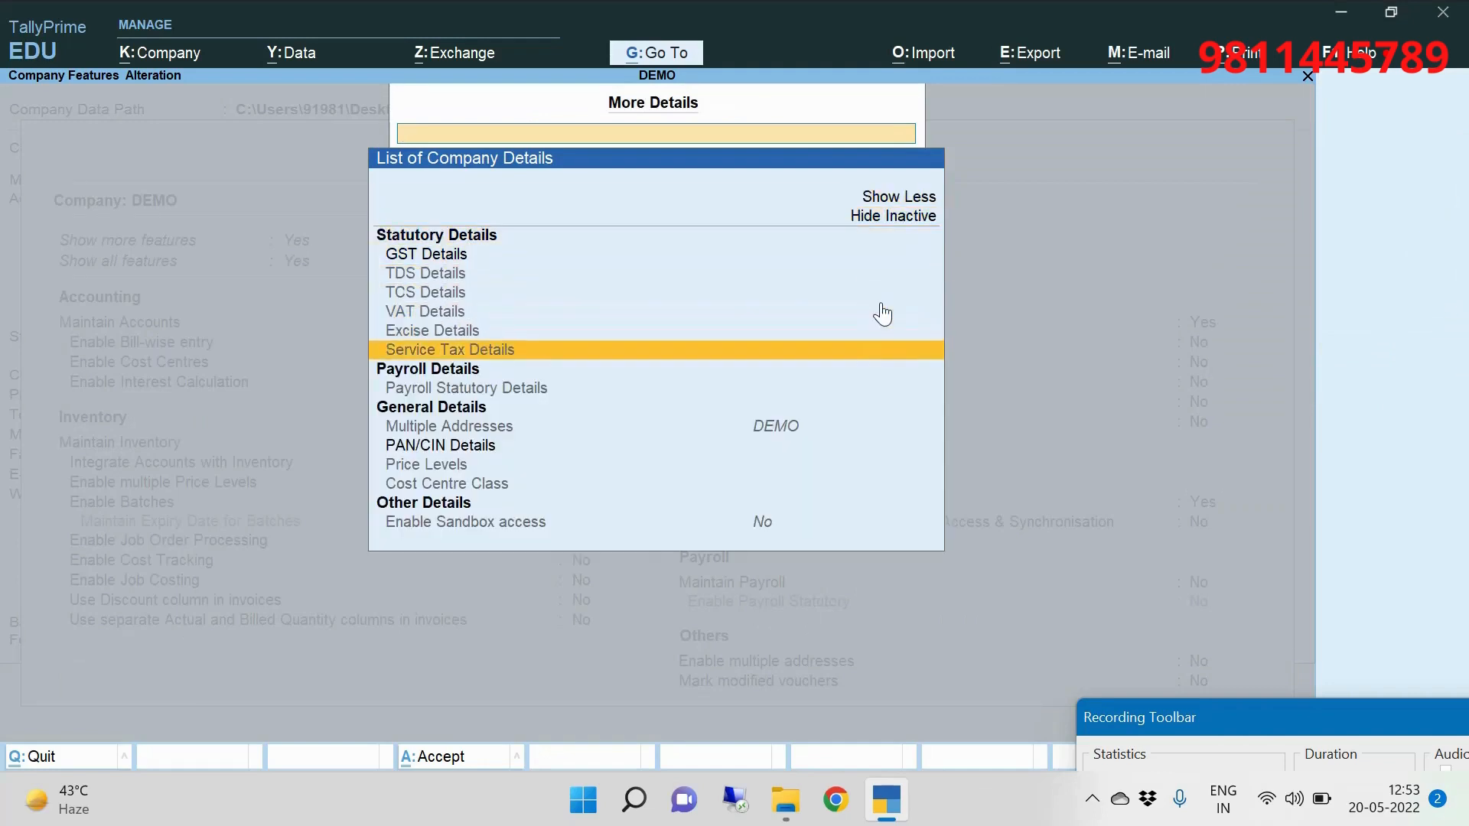
pyautogui.press('Down')
pyautogui.press('Down')
pyautogui.press('Down')
pyautogui.press('Down')
pyautogui.press('Down')
pyautogui.press('Down')
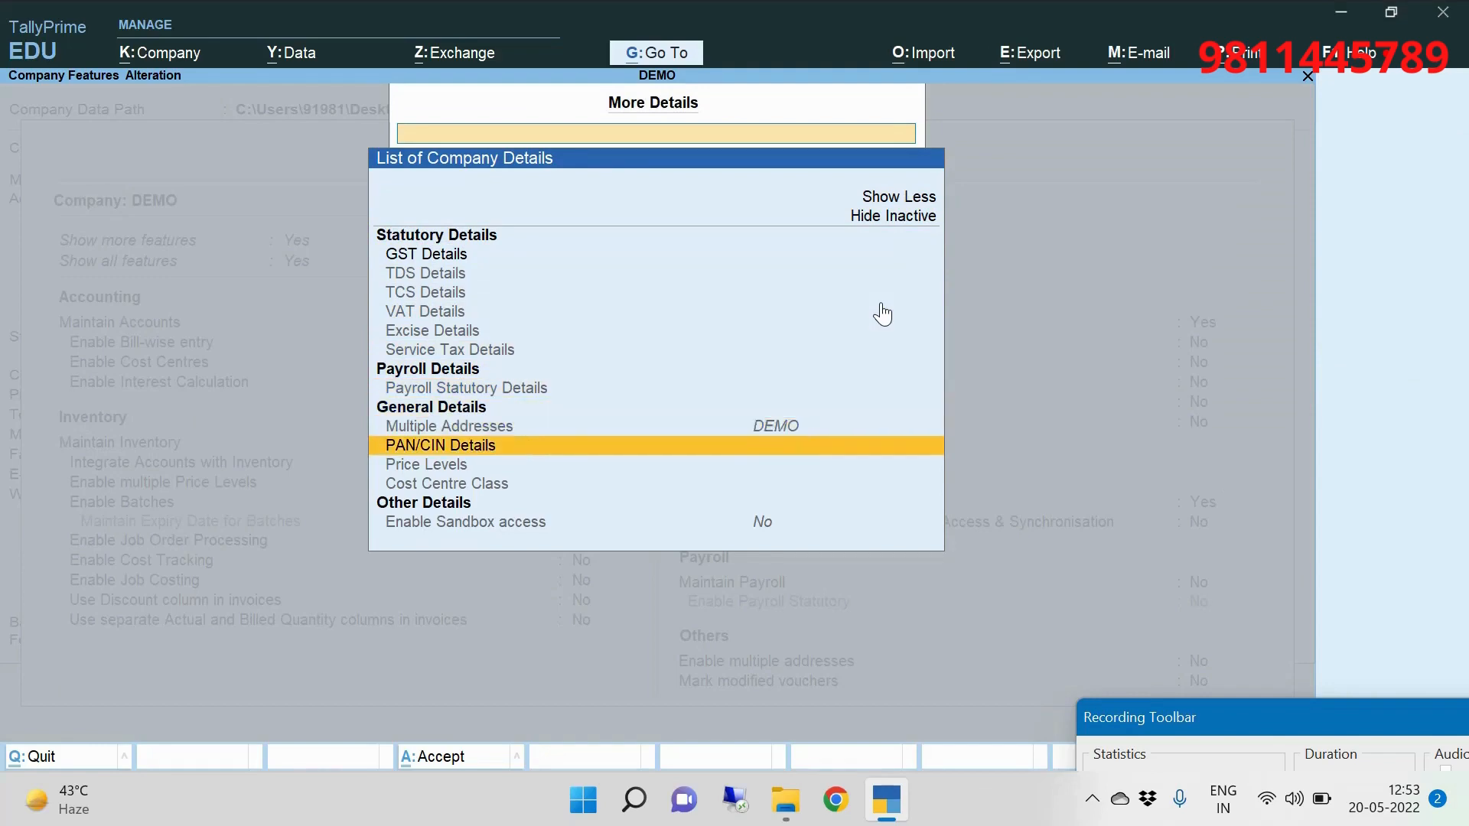
pyautogui.press('Down')
pyautogui.press('Down')
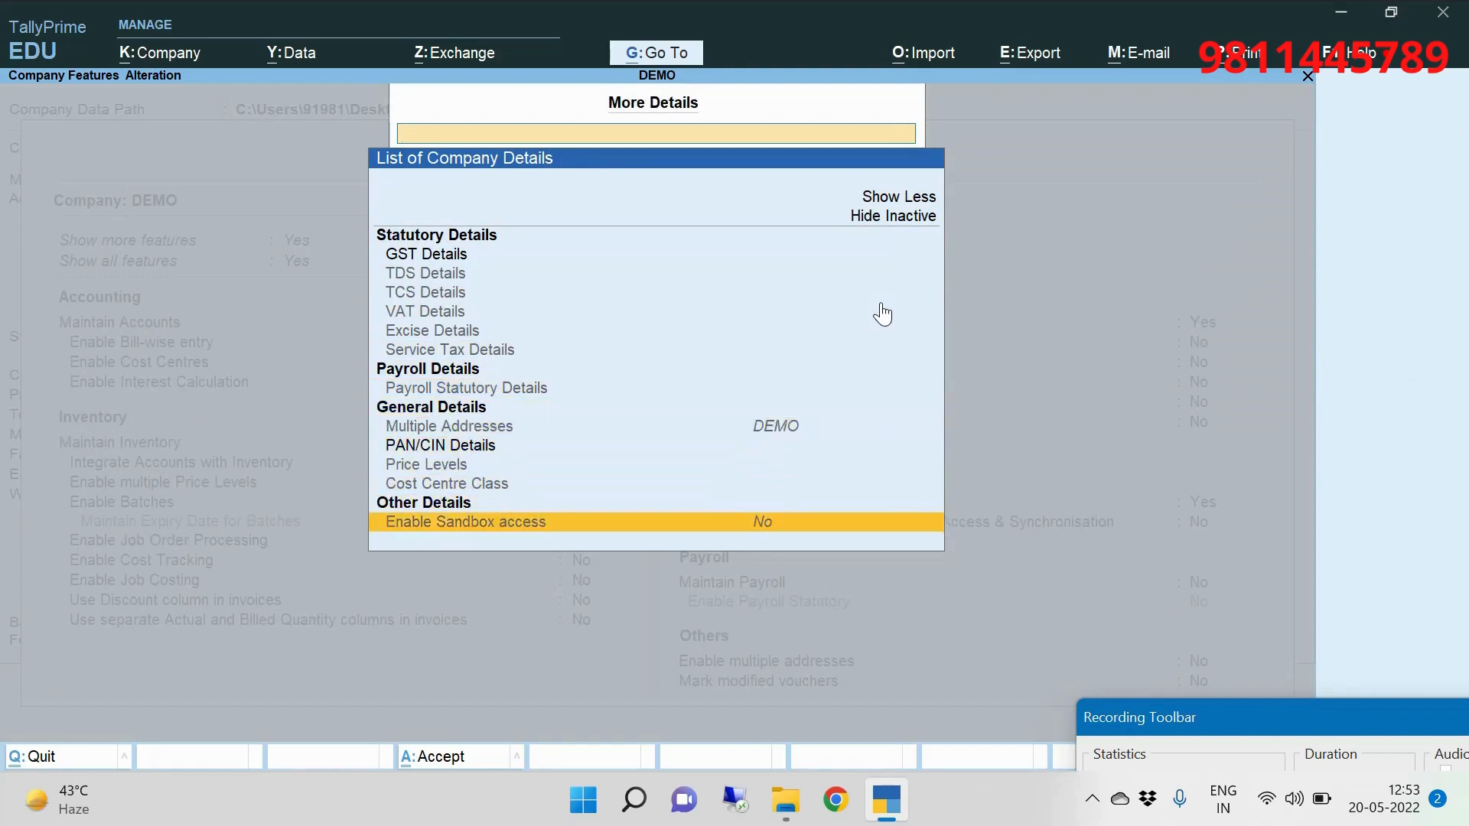
pyautogui.press('Escape')
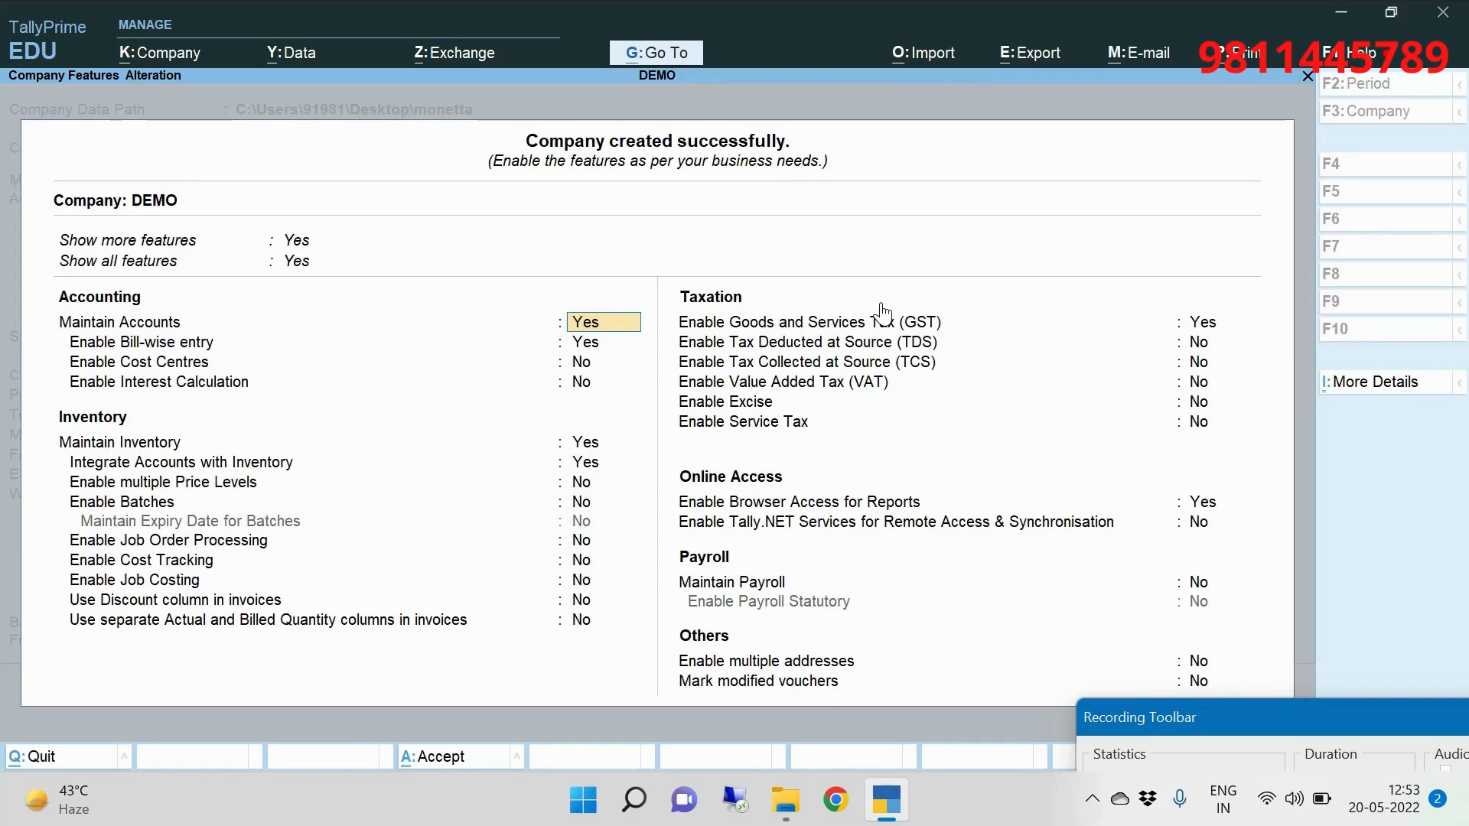
pyautogui.click(1397, 390)
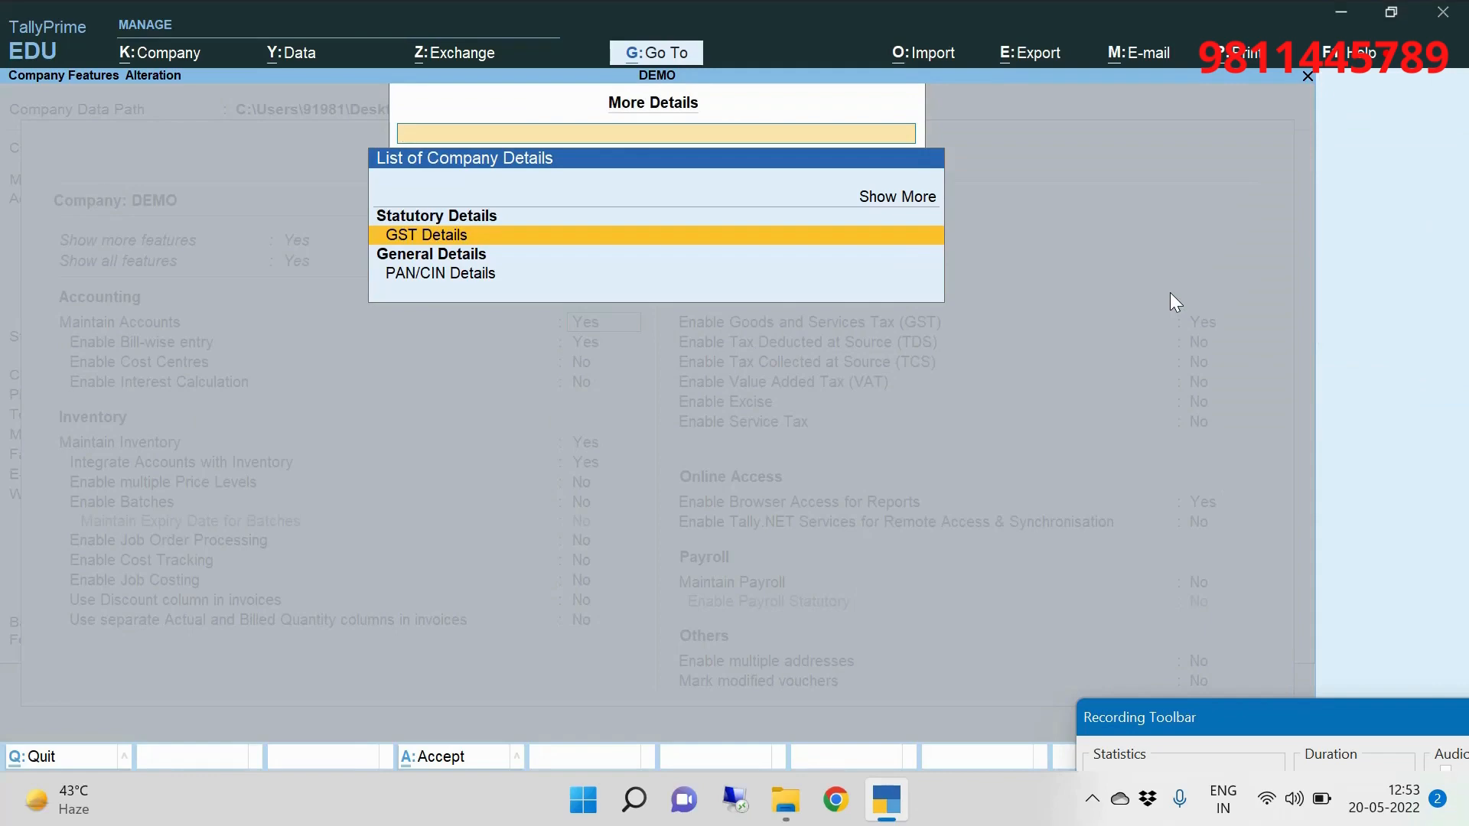
pyautogui.press('Escape')
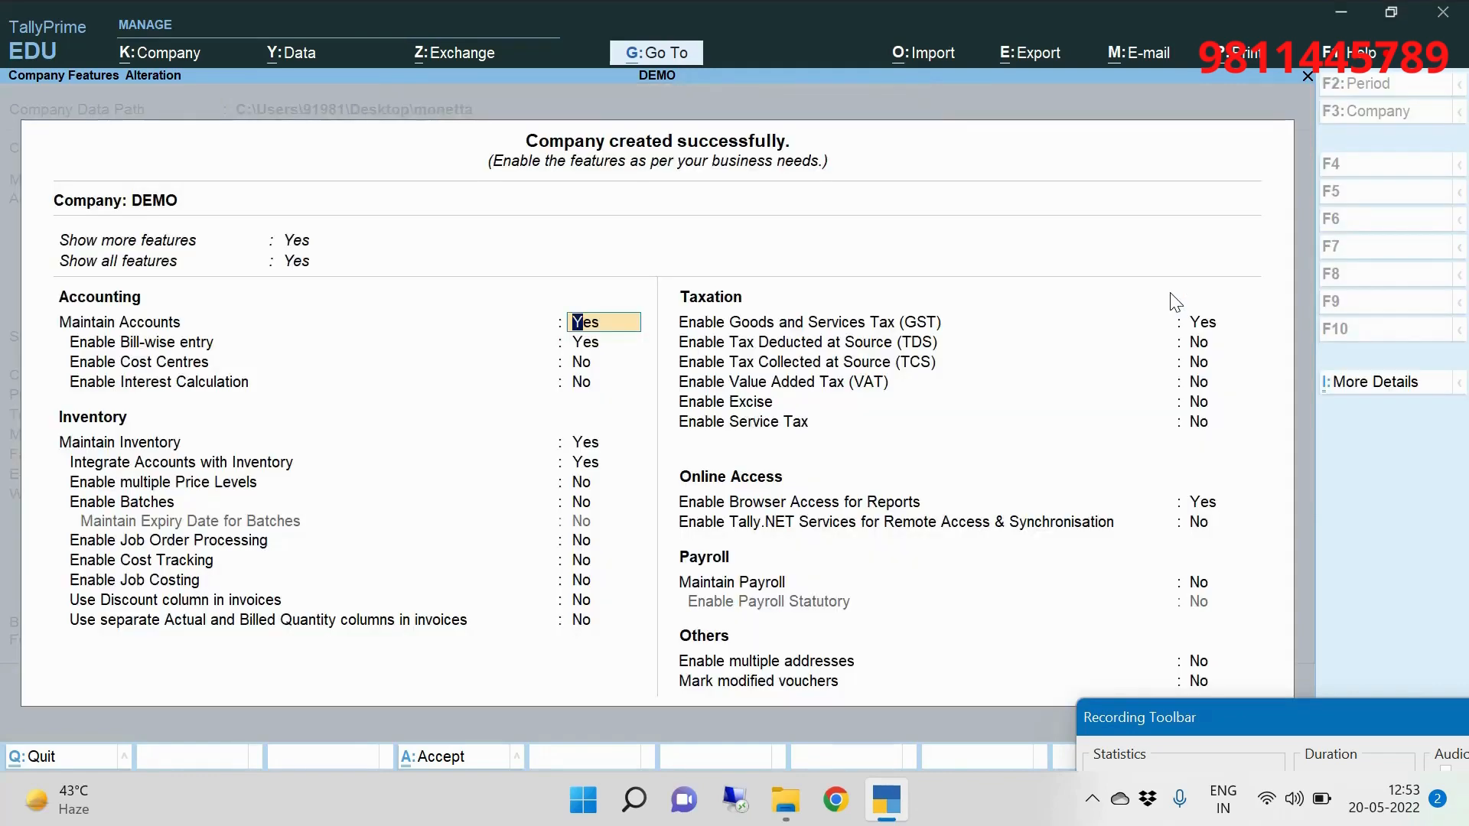
# Keep Goods and Services Tax enabled for the company and open its GST details
pyautogui.press('Down')
pyautogui.press('Down')
pyautogui.press('Down')
pyautogui.press('Down')
pyautogui.press('Down')
pyautogui.press('Down')
pyautogui.press('Down')
pyautogui.press('Down')
pyautogui.press('Down')
pyautogui.press('Down')
pyautogui.press('Down')
pyautogui.press('Down')
pyautogui.press('Down')
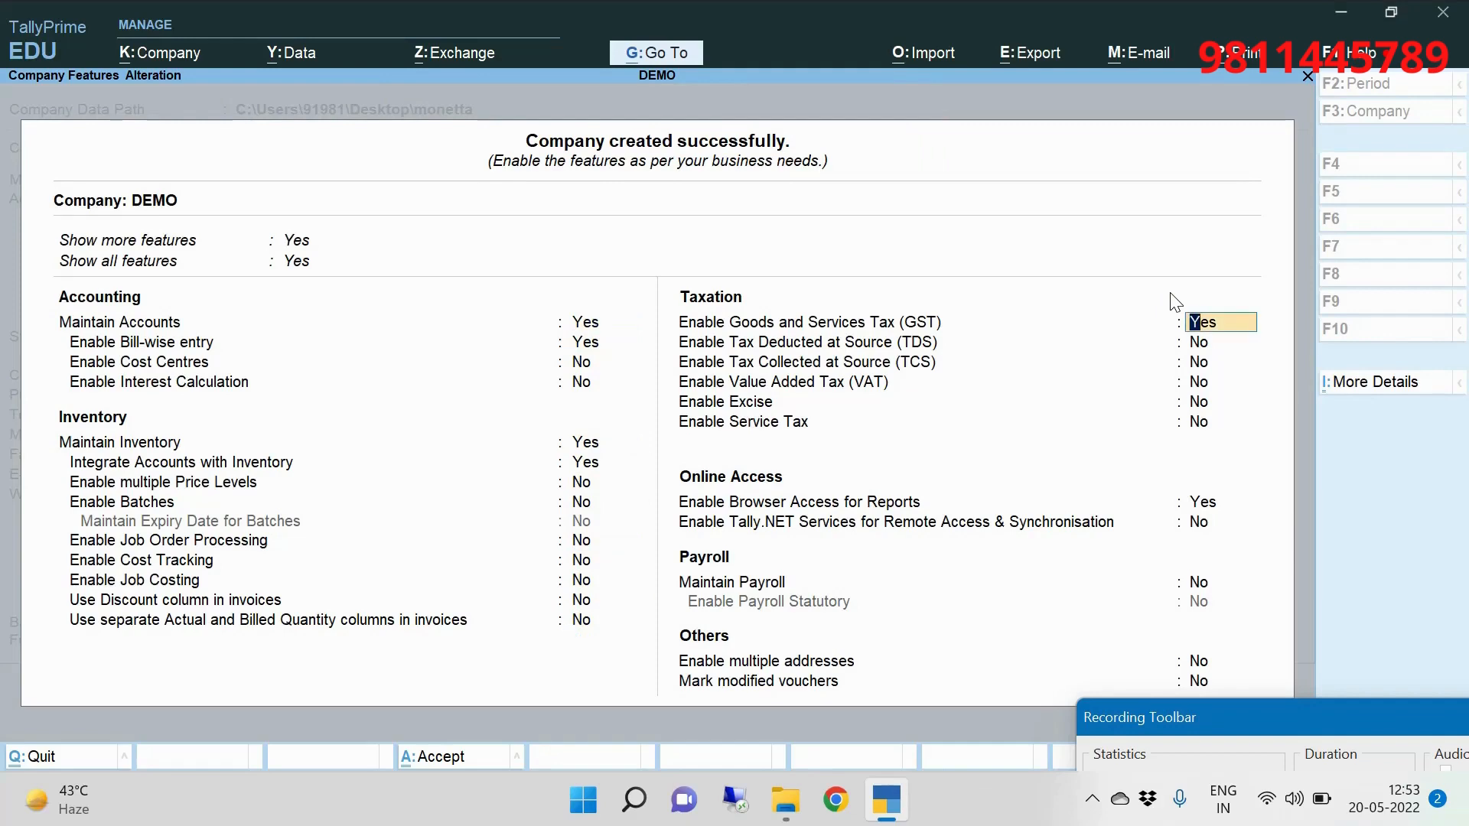
pyautogui.press('Return')
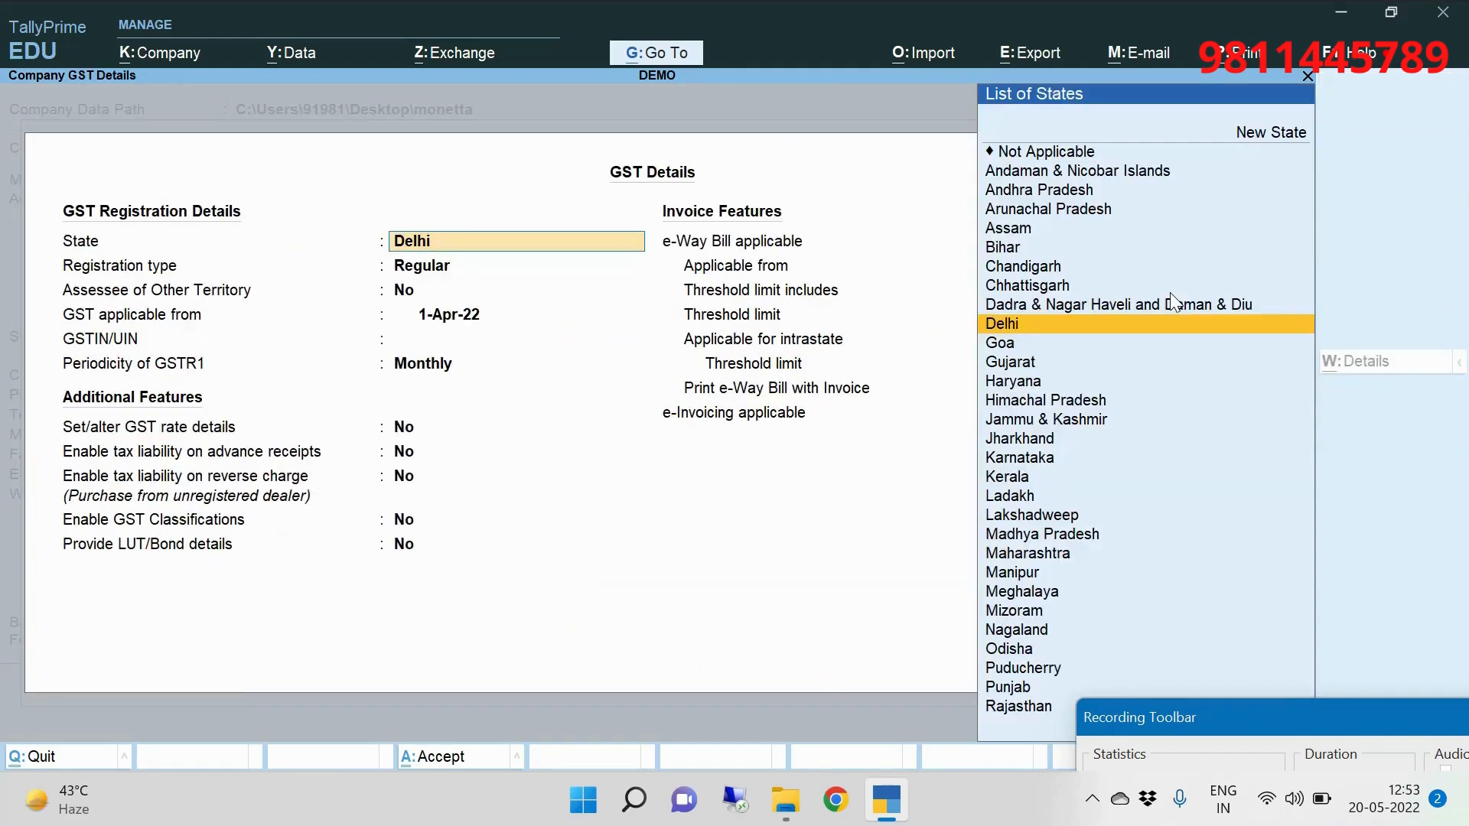
# Accept the GST details with state Delhi, Regular registration, applicable from 1-Apr-22 and no GSTIN, and save the company features
pyautogui.press('Return')
pyautogui.press('Return')
pyautogui.press('Return')
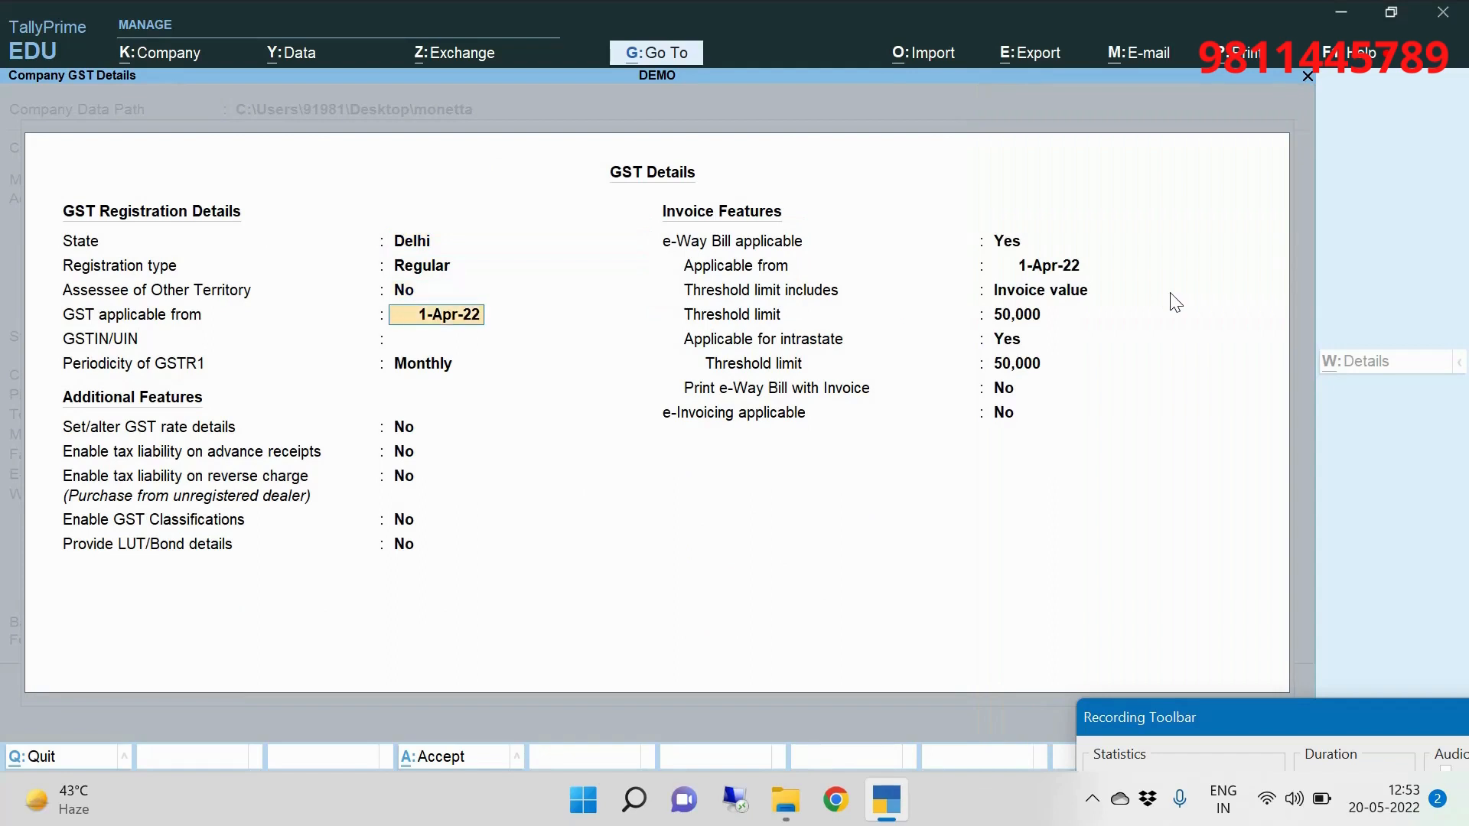
pyautogui.press('Return')
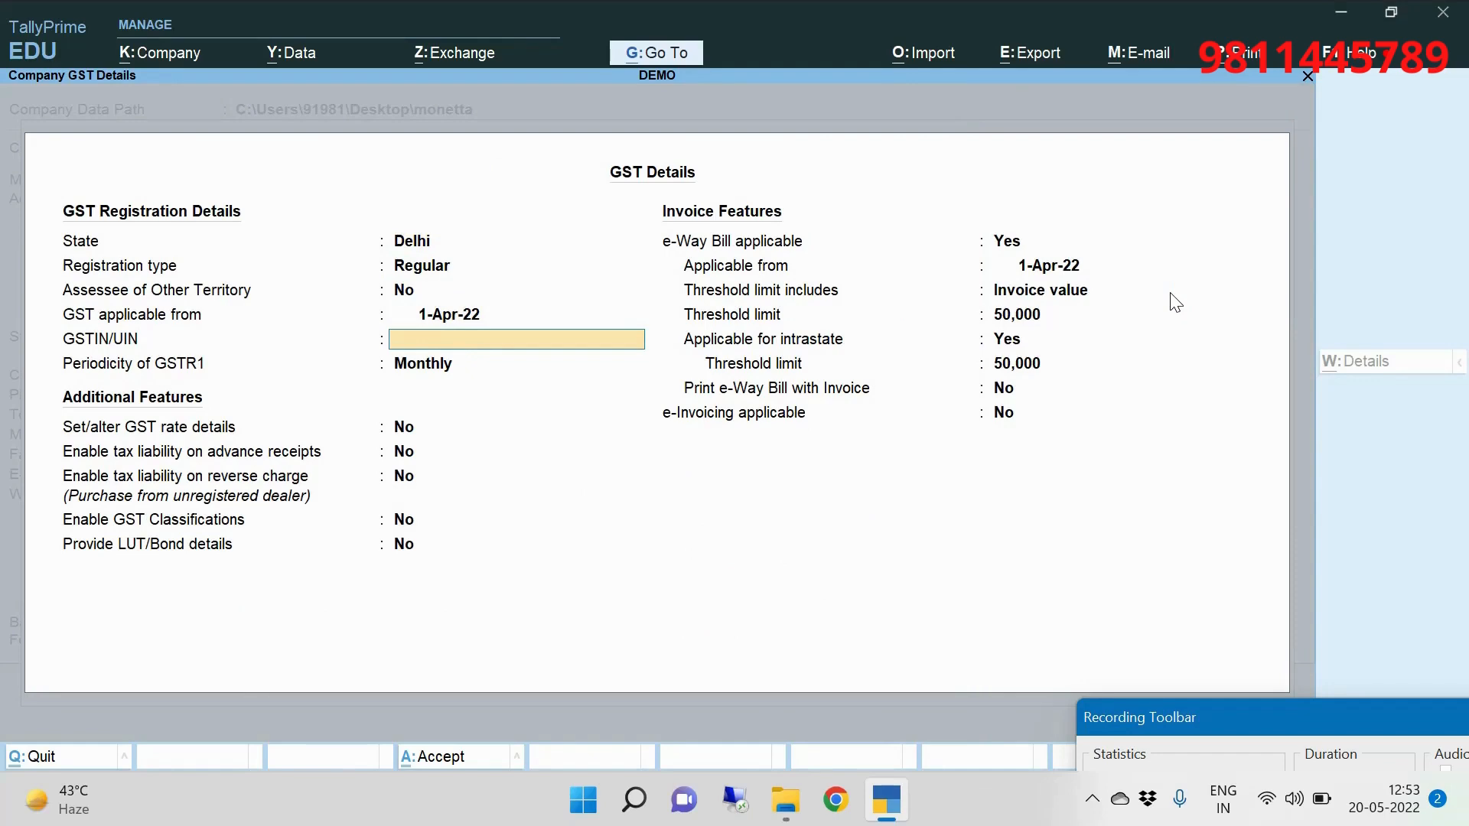
pyautogui.hotkey('ctrl', 'a')
pyautogui.hotkey('ctrl', 'a')
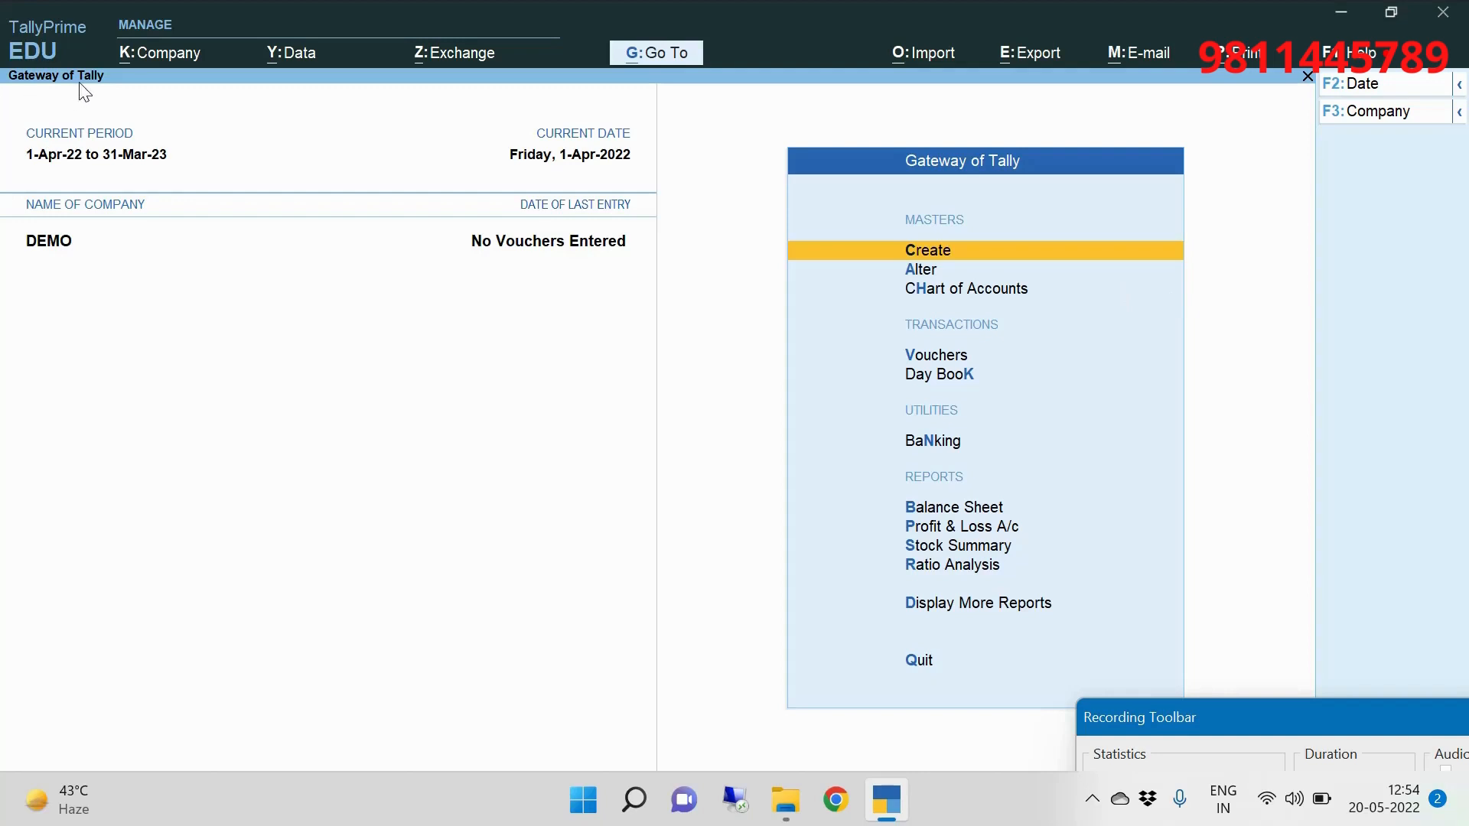
# Look at the DEMO company's alteration form and leave it without saving
pyautogui.click(155, 55)
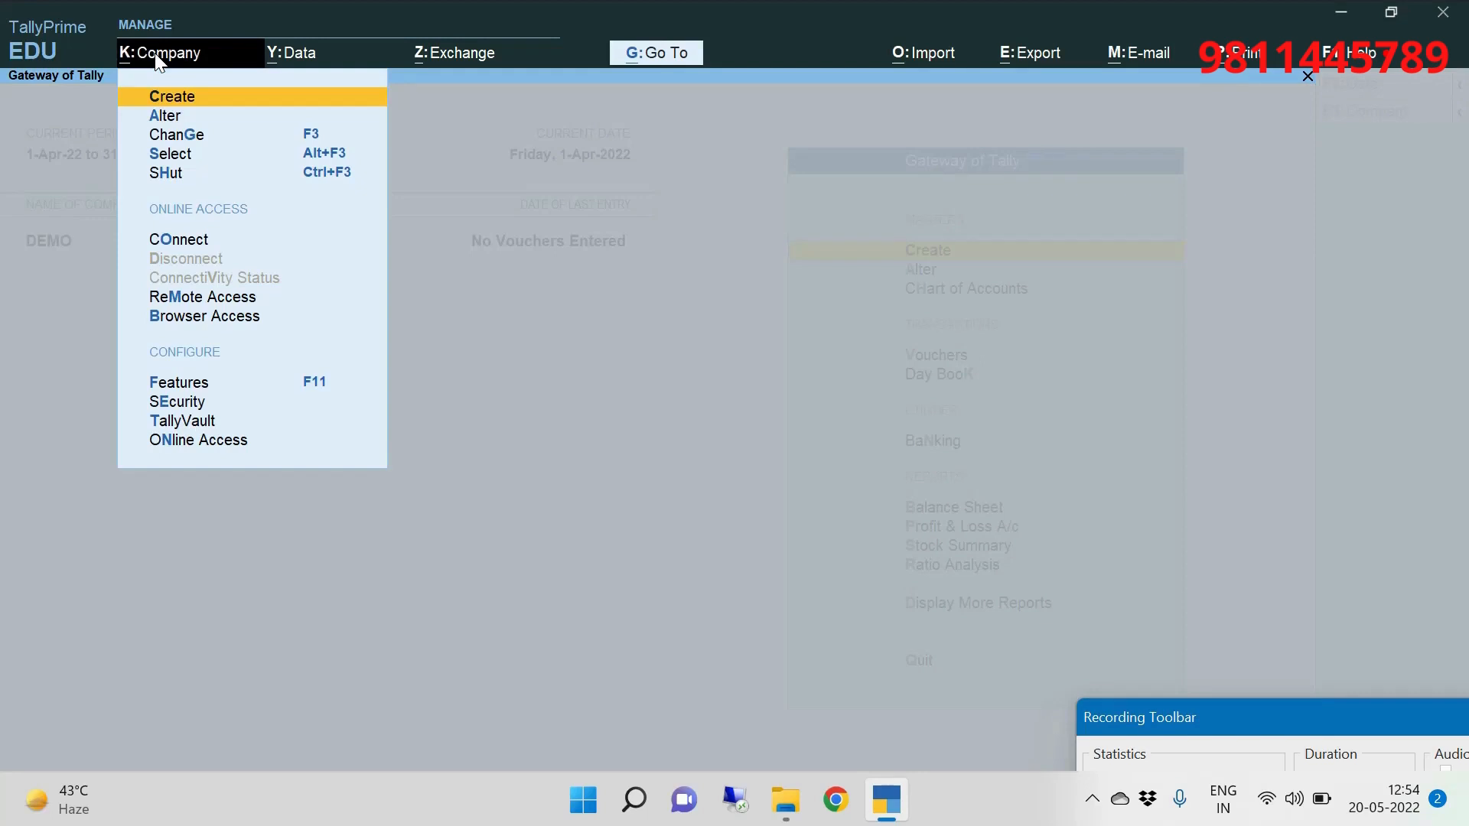
pyautogui.press('Down')
pyautogui.press('Return')
pyautogui.press('BackSpace')
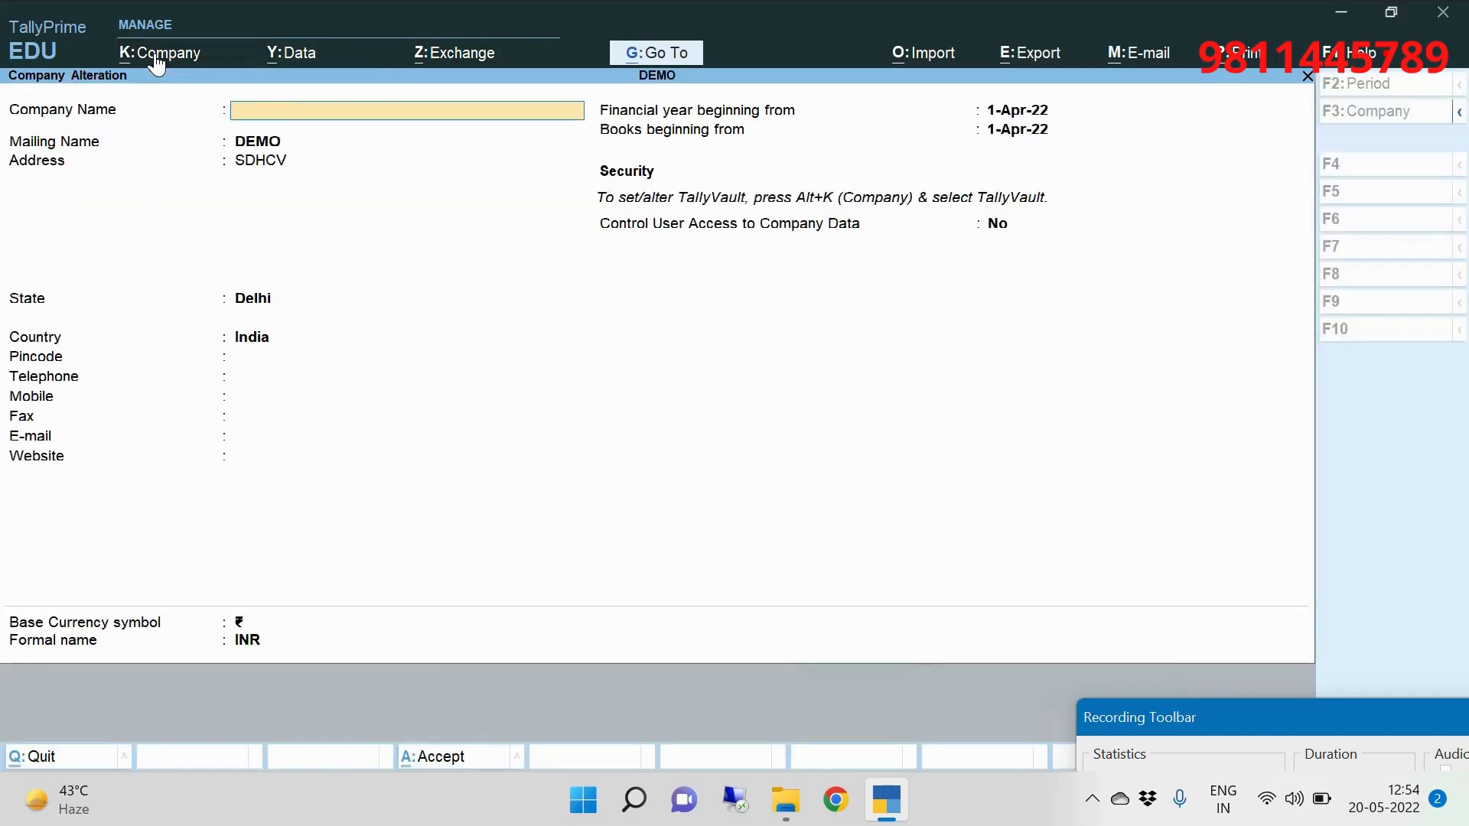
pyautogui.press('Escape')
pyautogui.press('Return')
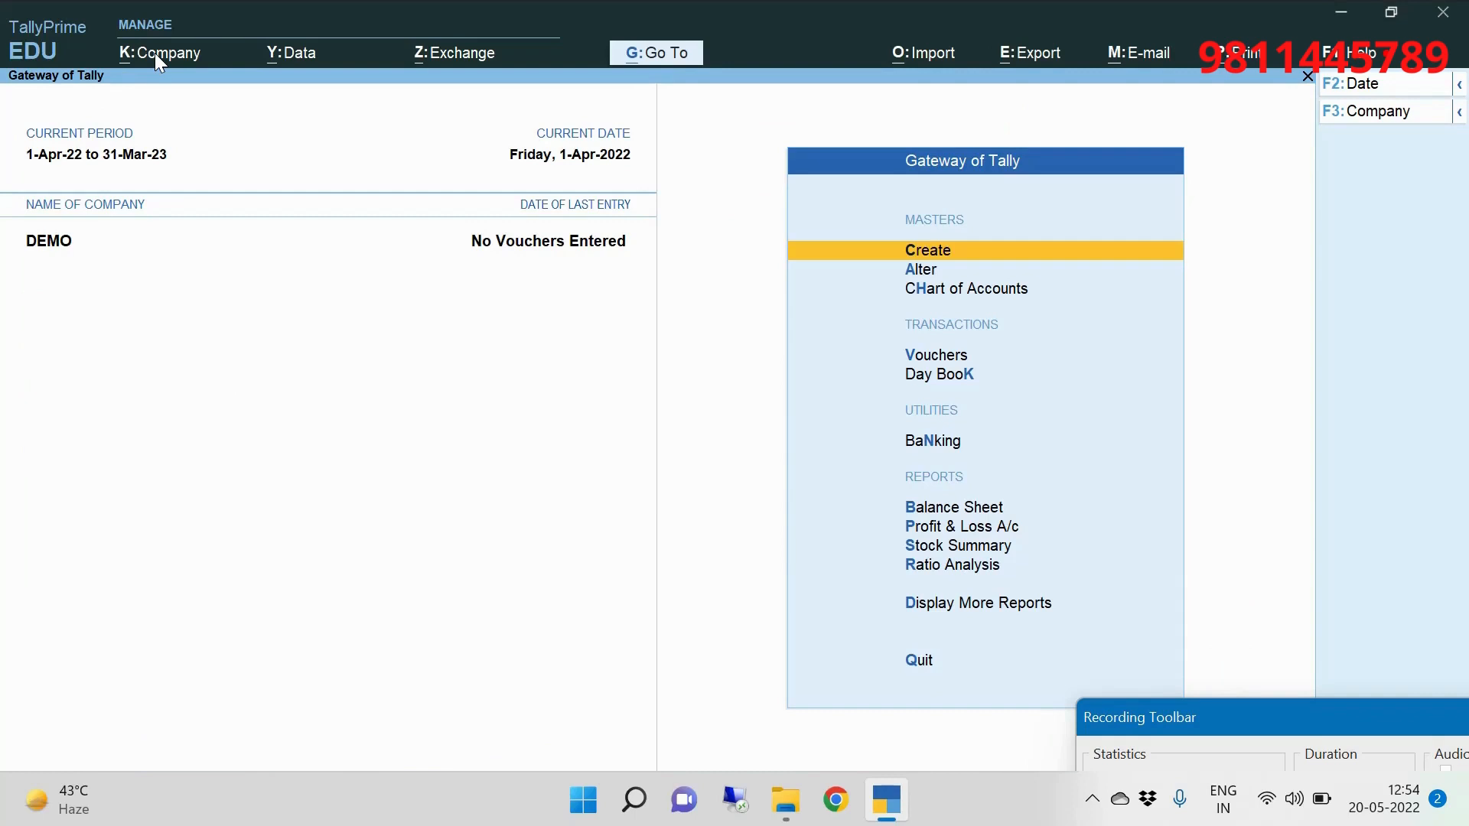
# Examine the available company management commands, including the online access and configuration options
pyautogui.click(155, 55)
pyautogui.press('Down')
pyautogui.press('Down')
pyautogui.press('Down')
pyautogui.press('Down')
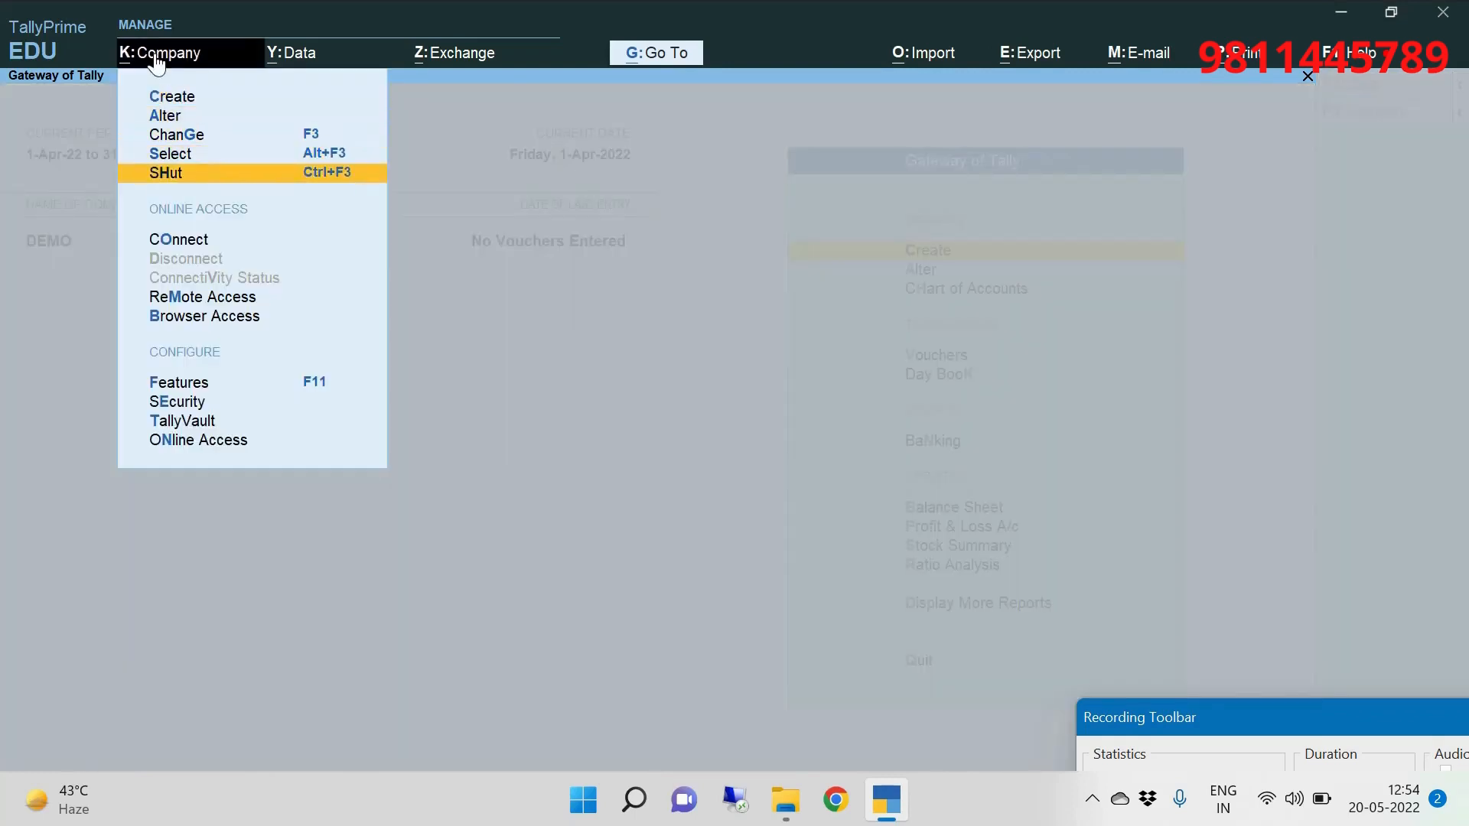
pyautogui.press('Down')
pyautogui.press('Down')
pyautogui.press('Down')
pyautogui.press('Down')
pyautogui.press('Down')
pyautogui.press('Up')
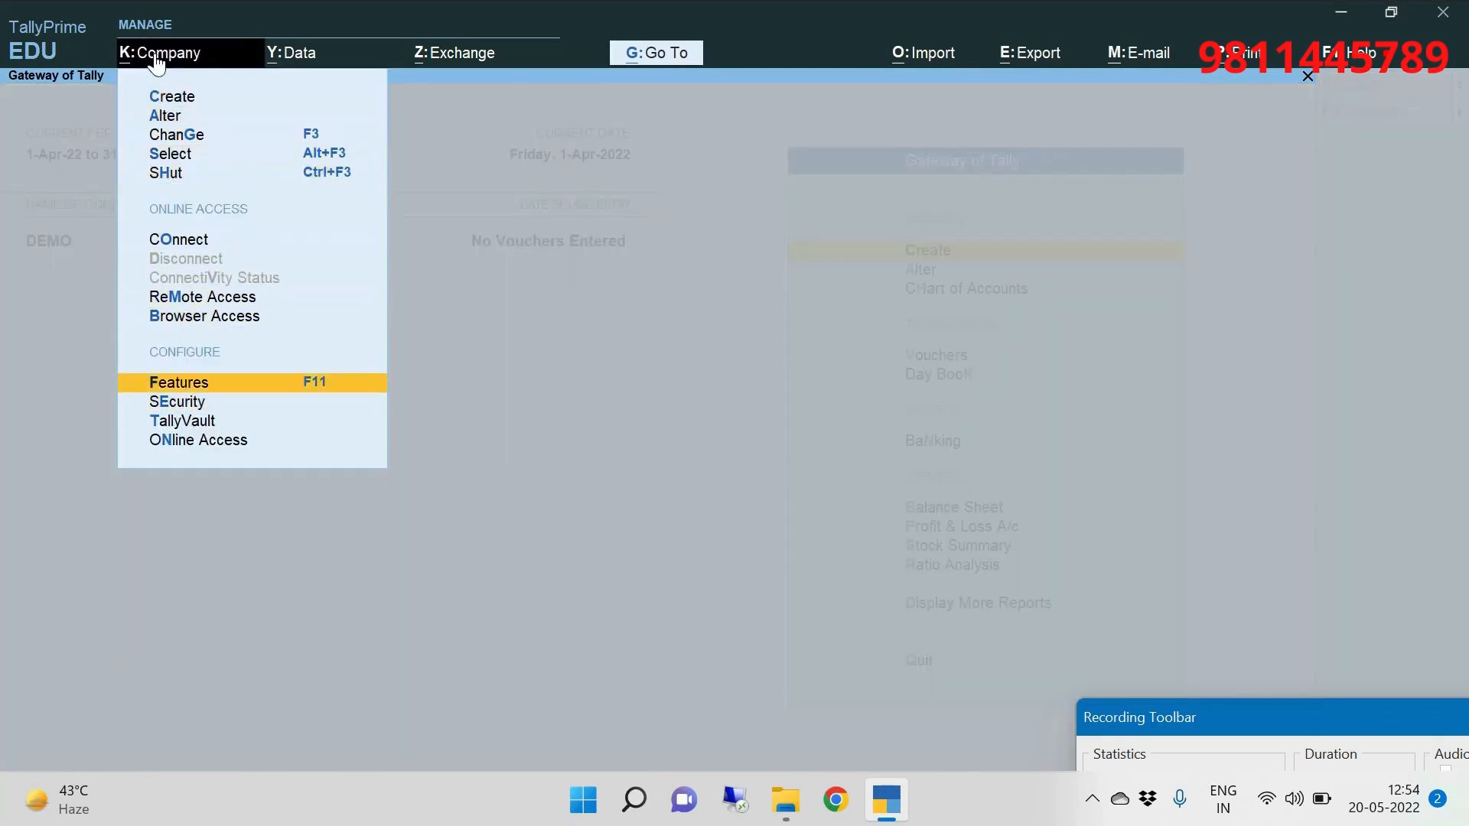
pyautogui.press('Escape')
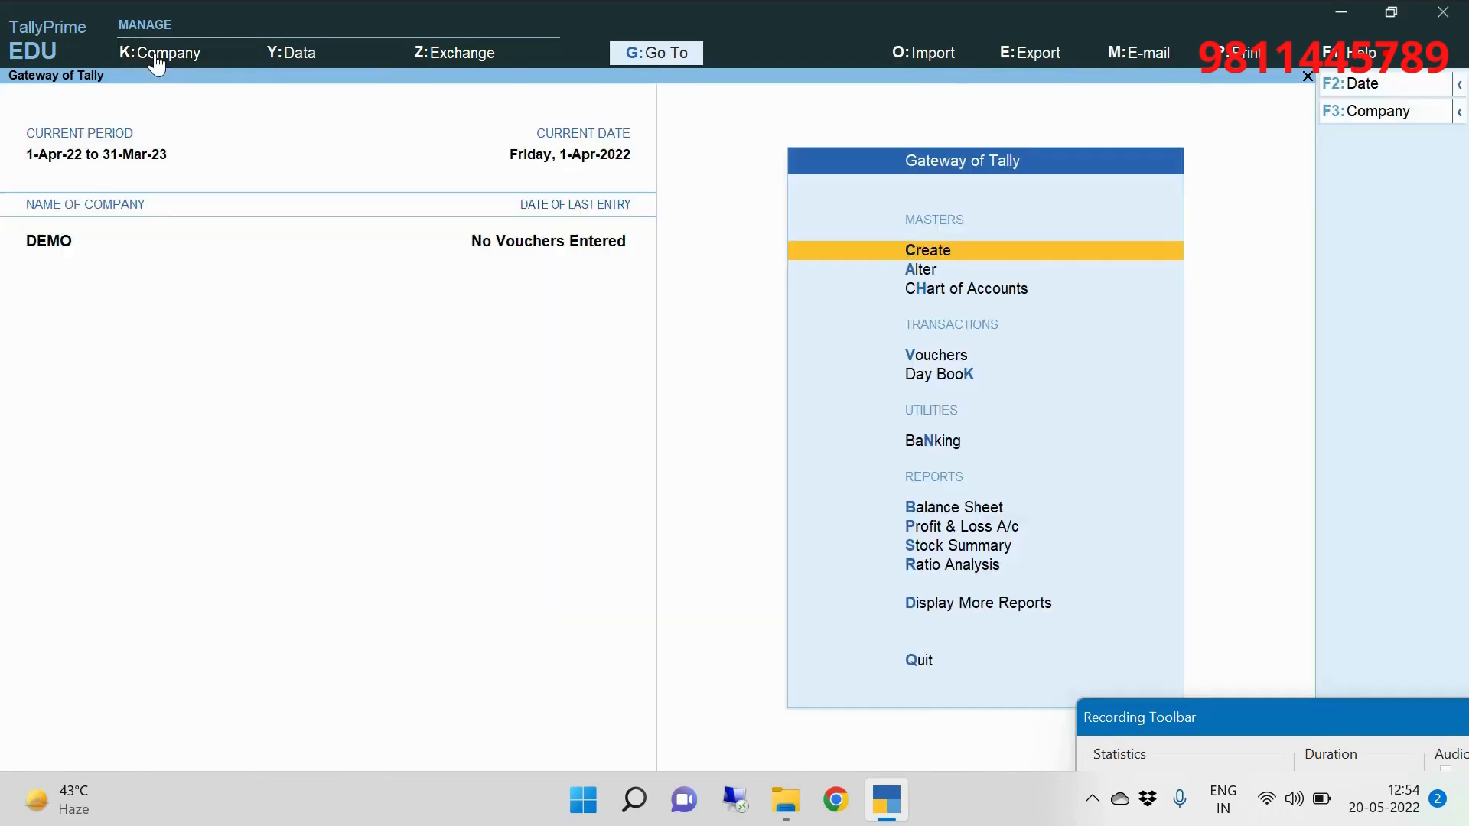
# Look over the company data commands and view the data and backup path configuration
pyautogui.click(293, 64)
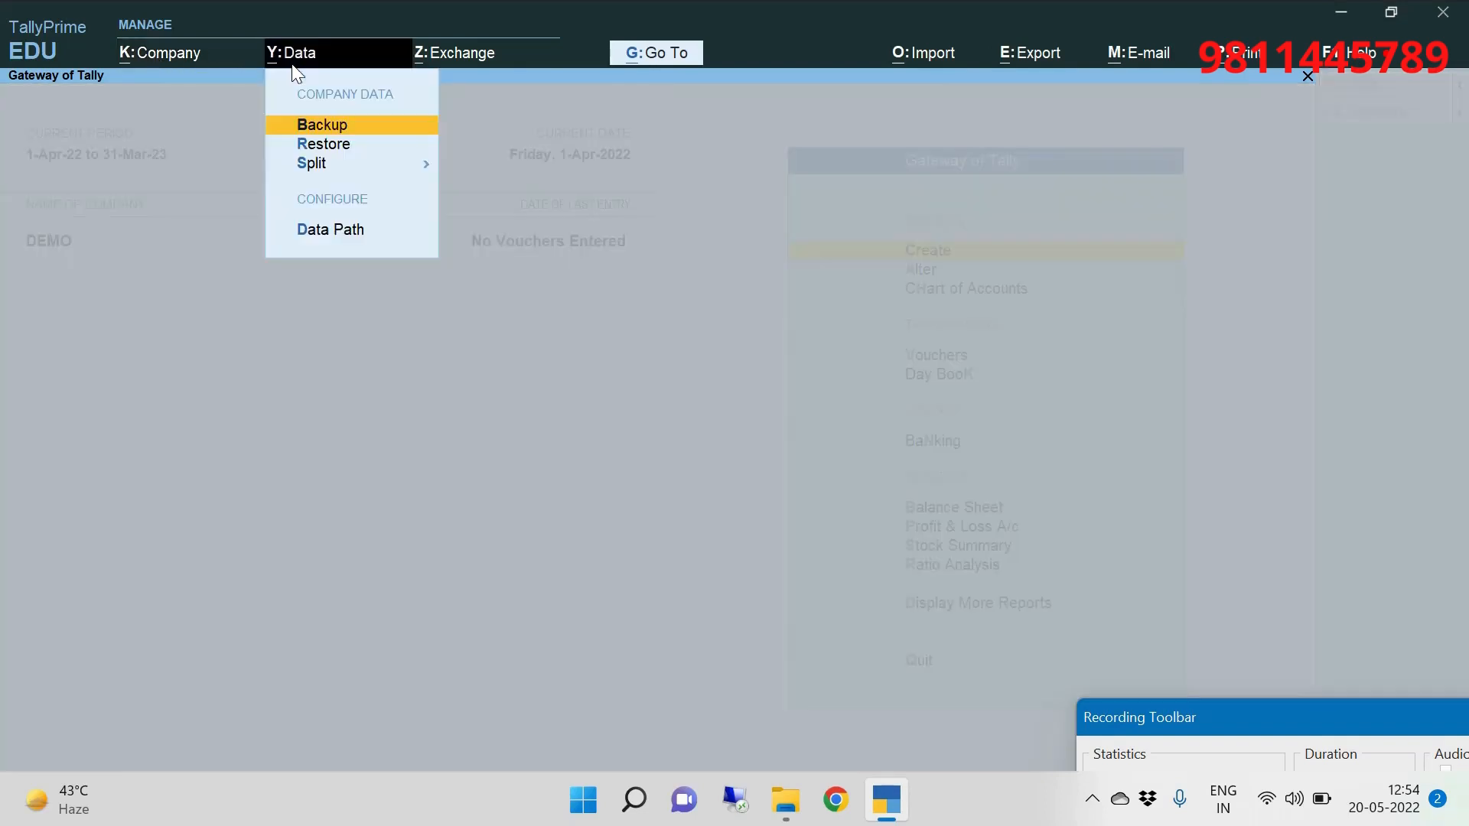
pyautogui.press('Down')
pyautogui.press('Down')
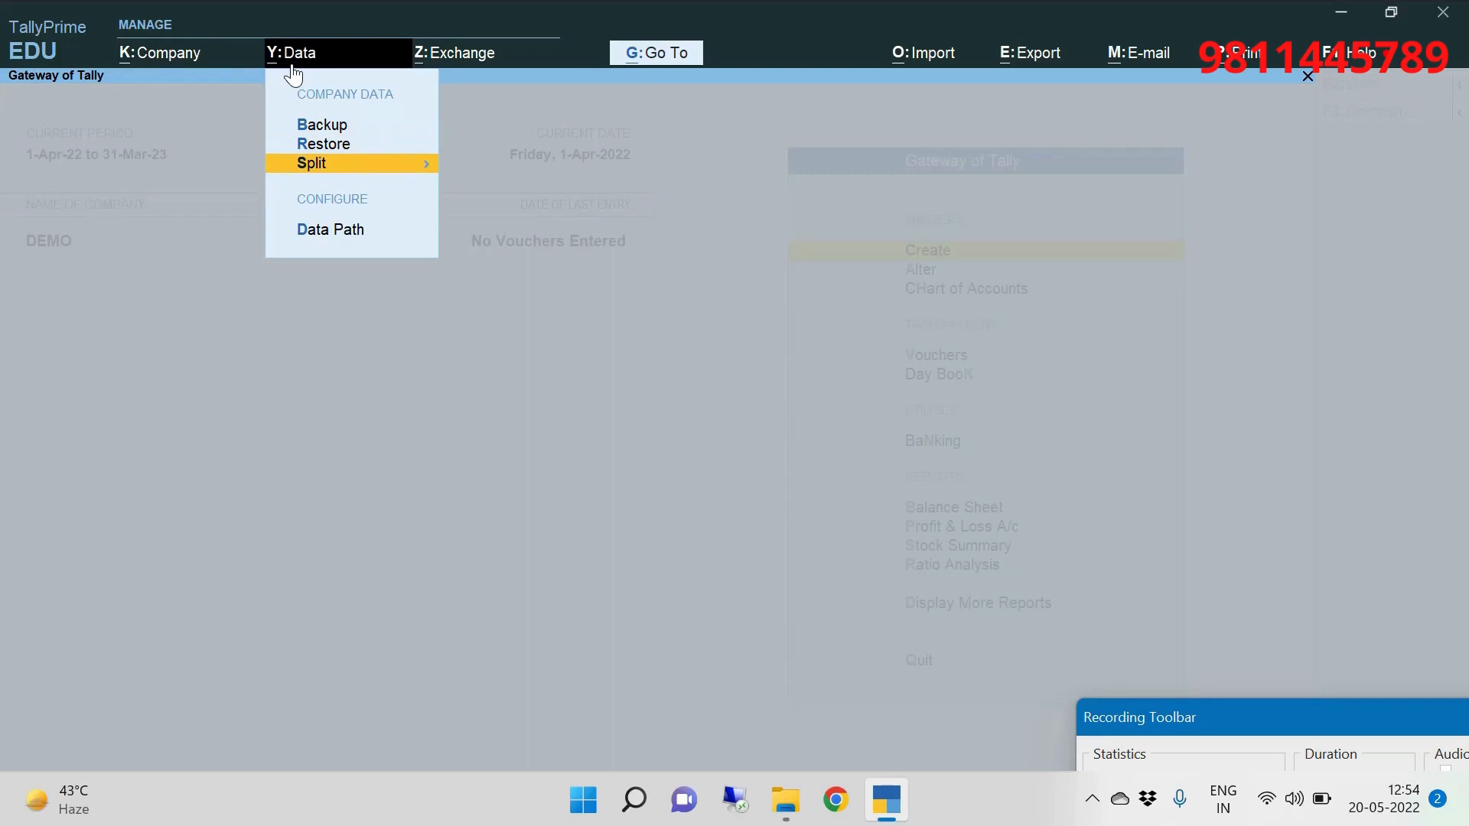
pyautogui.press('Up')
pyautogui.press('Up')
pyautogui.press('d')
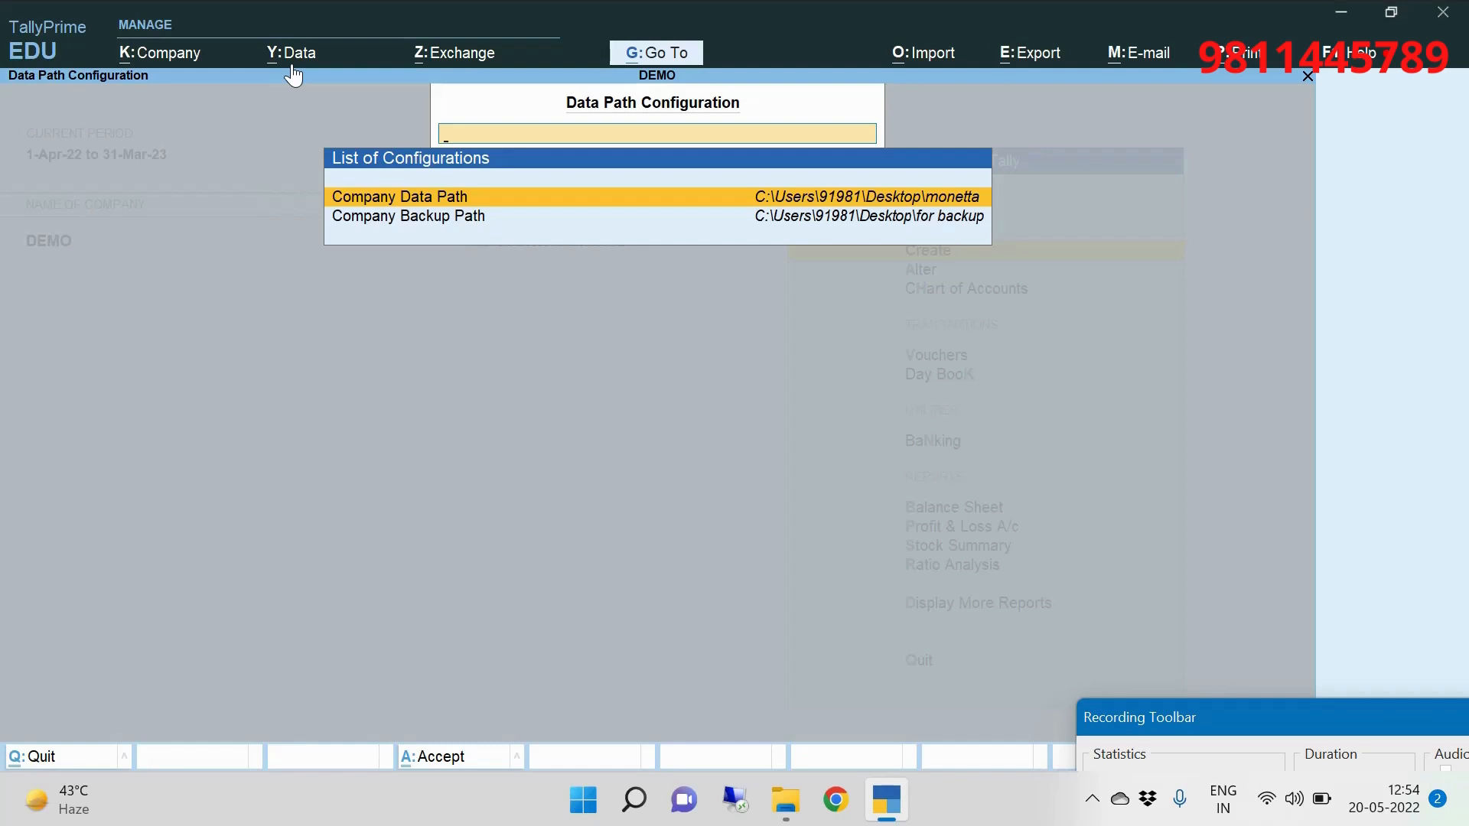
pyautogui.press('Escape')
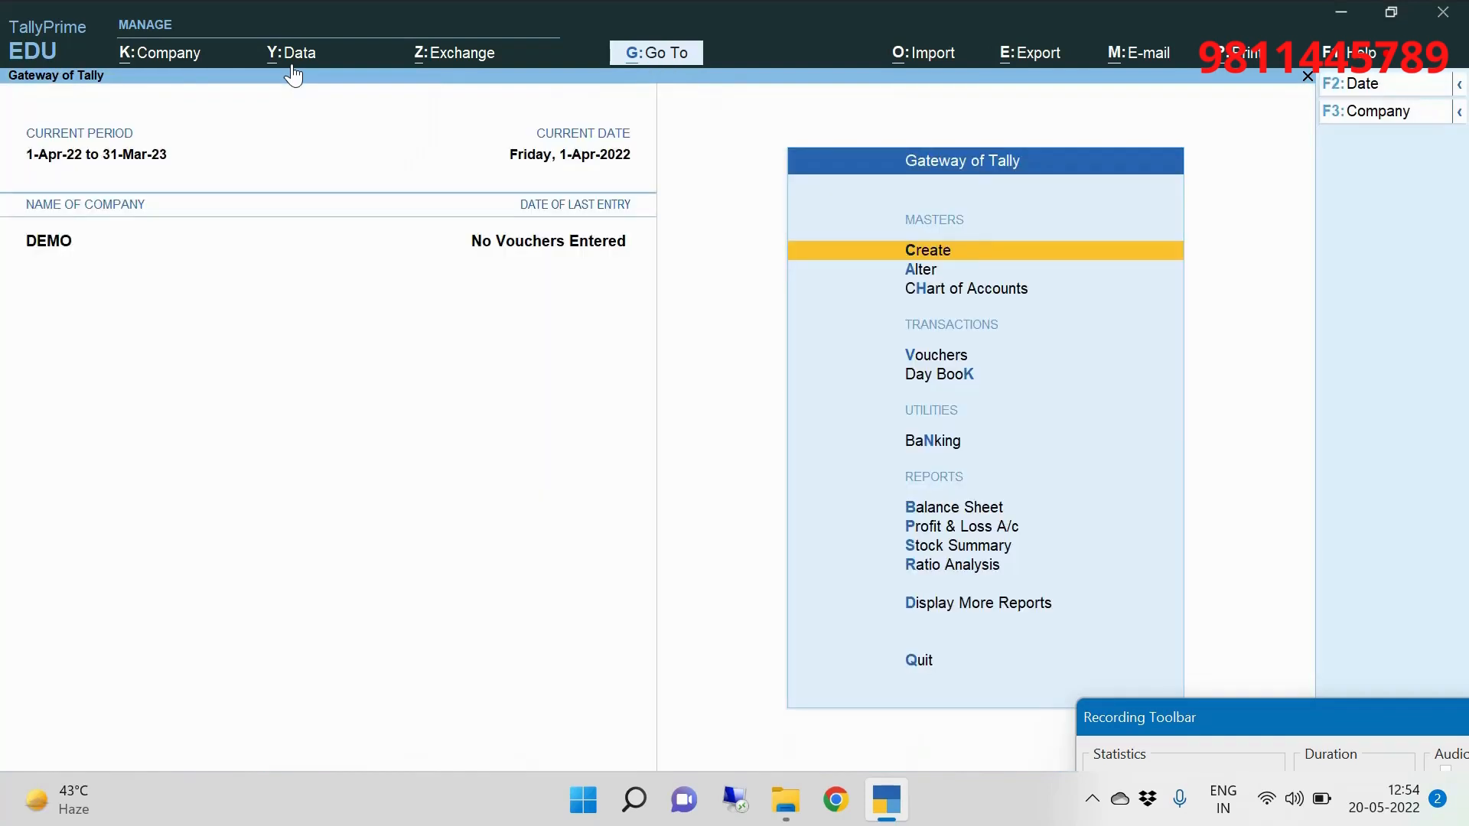
pyautogui.click(943, 74)
pyautogui.press('Escape')
pyautogui.click(1035, 63)
pyautogui.click(1250, 67)
# Start a new ledger named DENO and place it under the Sundry Debtors group
pyautogui.press('Return')
pyautogui.press('Down')
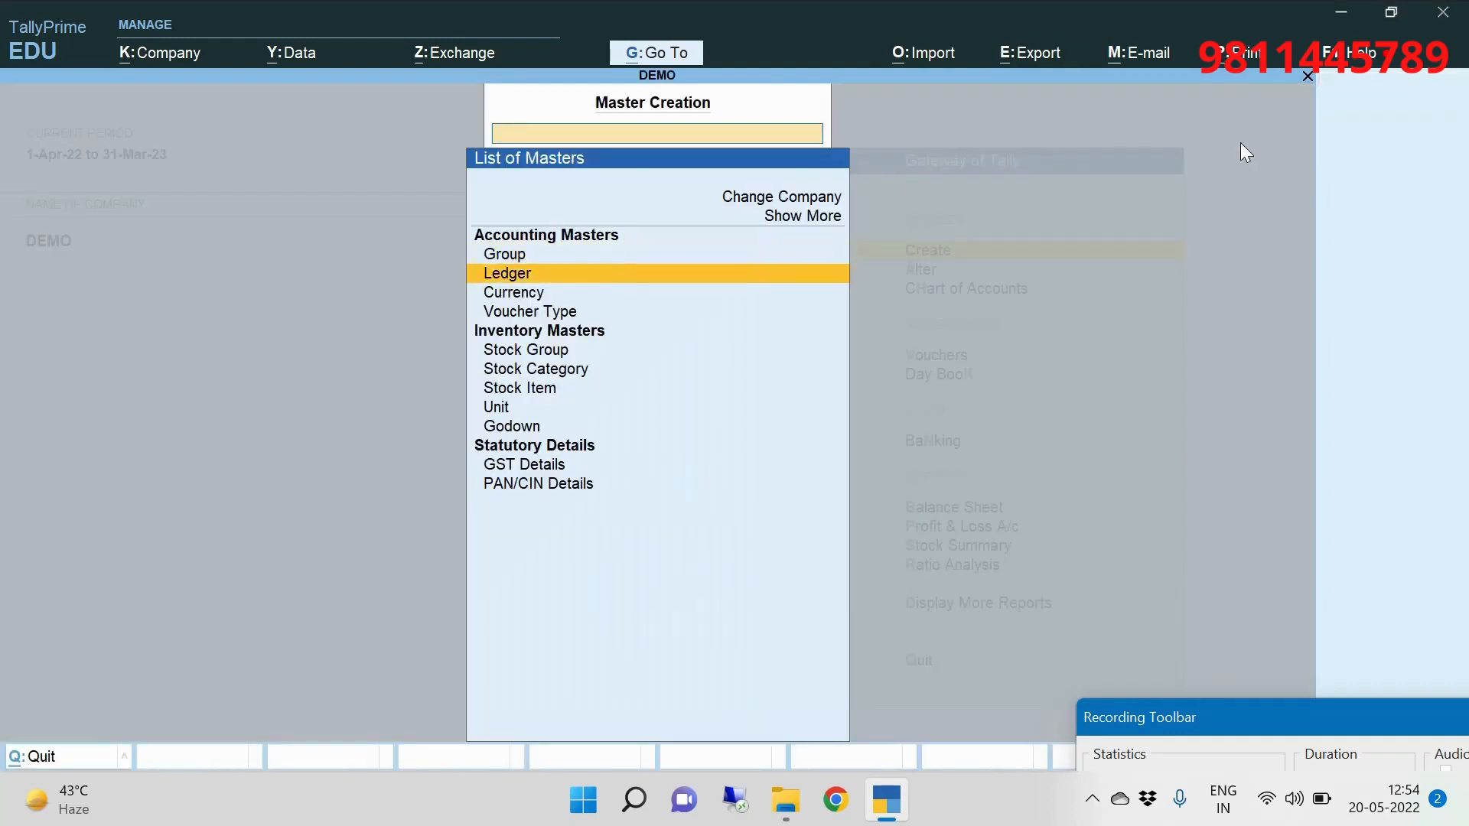
pyautogui.press('Return')
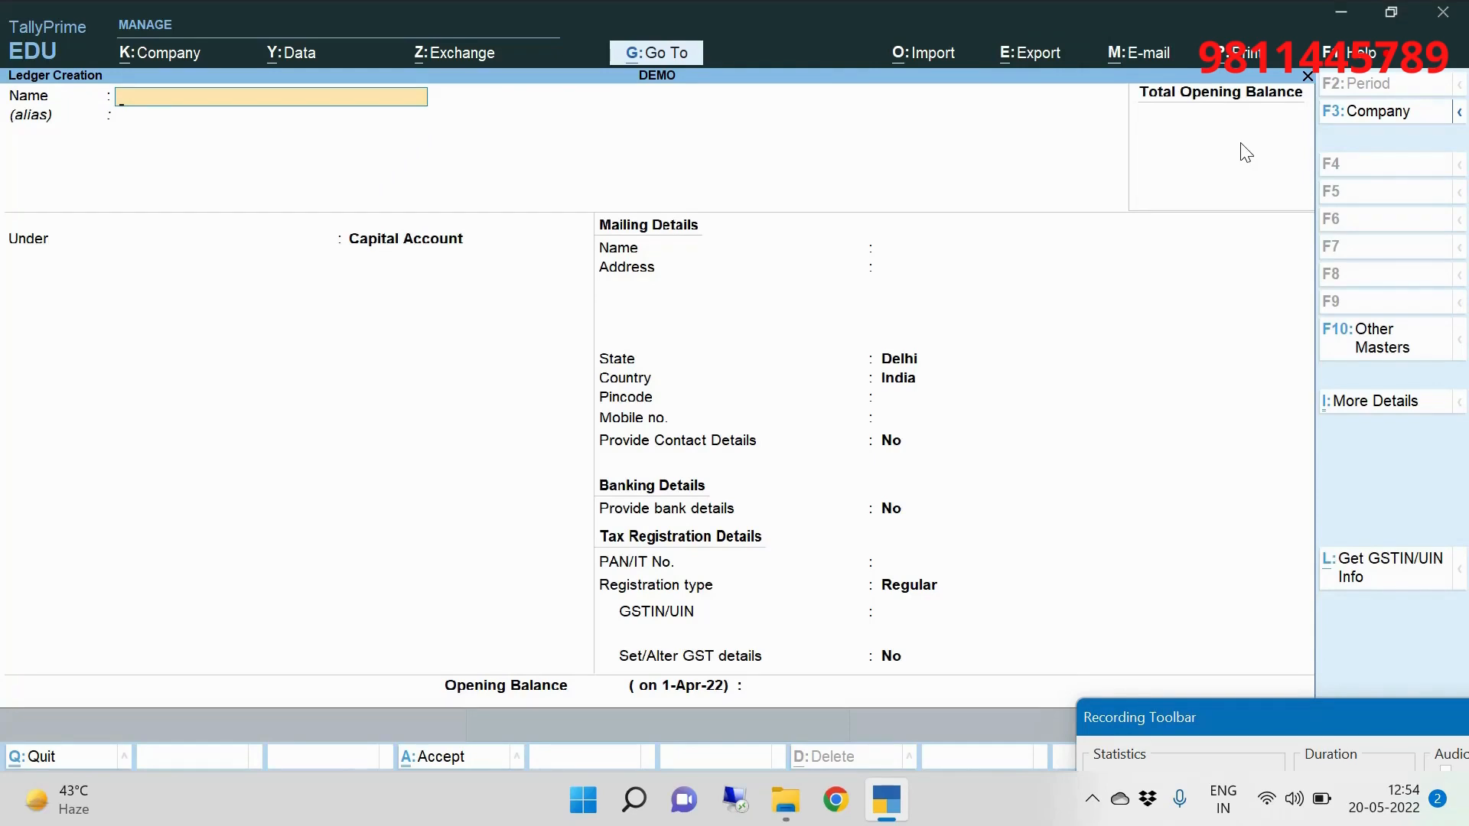
pyautogui.write('DENO')
pyautogui.press('Return')
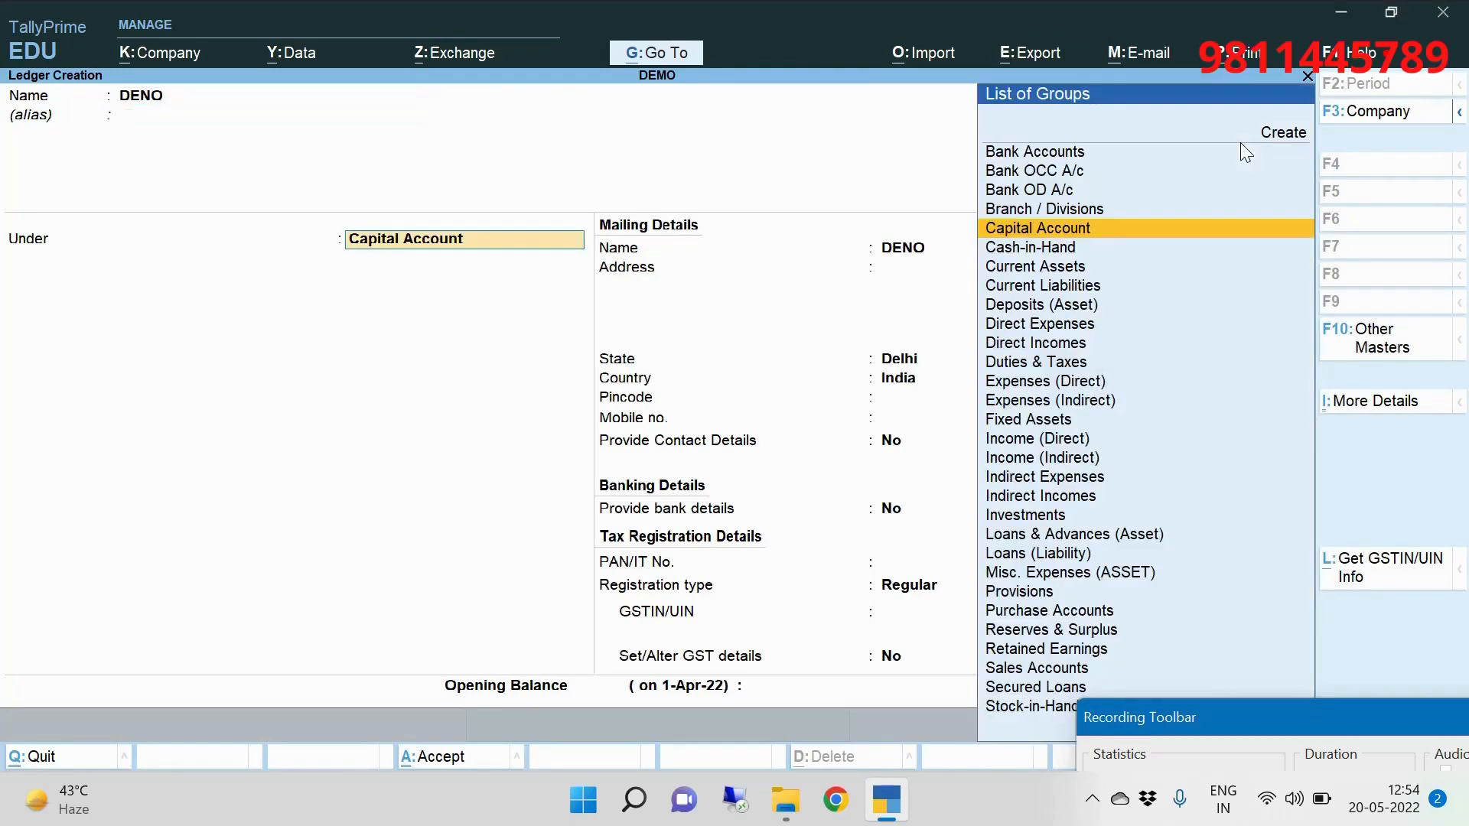
pyautogui.write('sun')
pyautogui.press('Down')
pyautogui.press('Return')
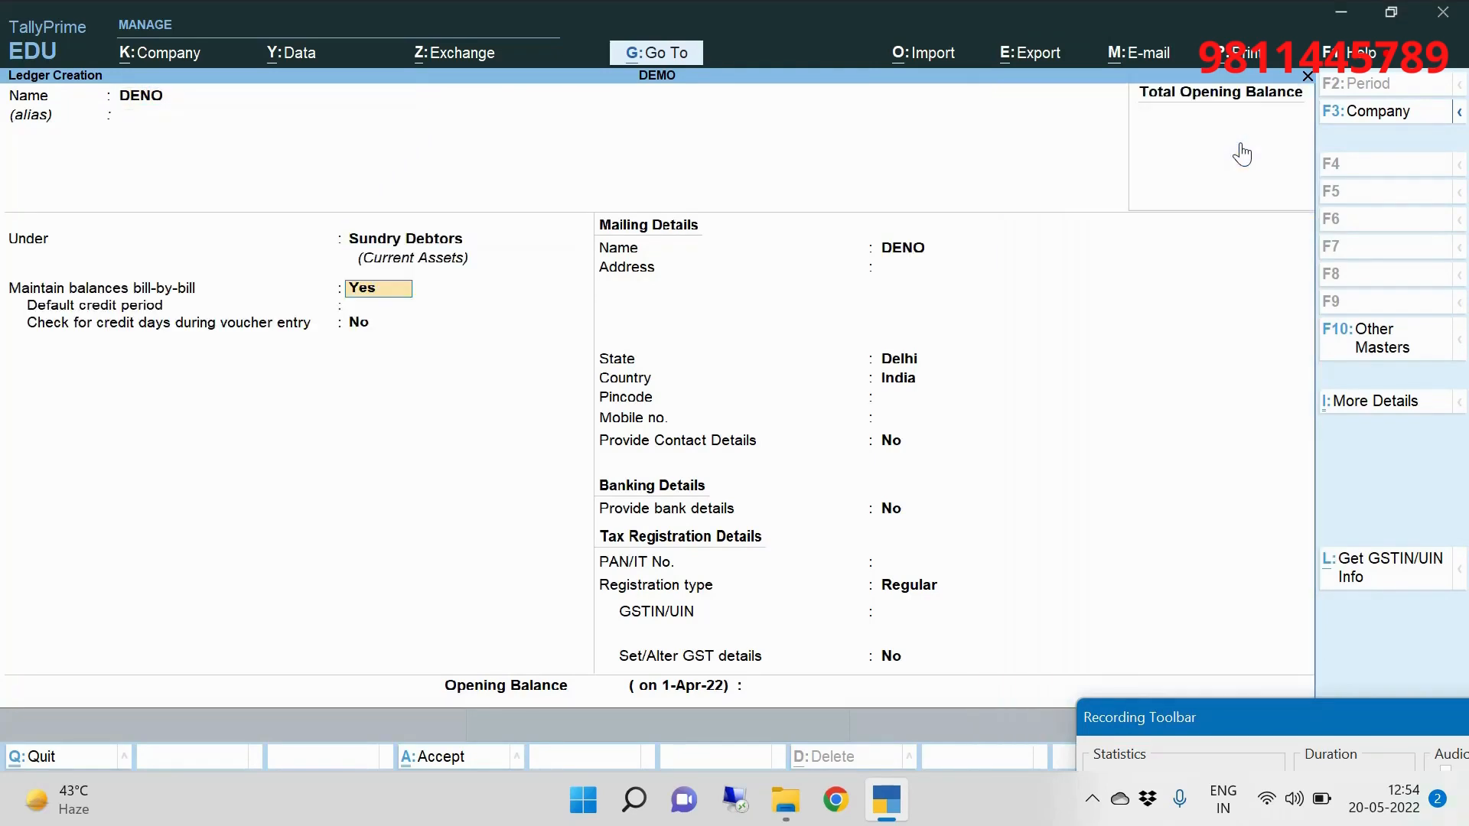
# Keep the default mailing, tax and opening balance details for the DENO ledger, save it and leave ledger creation
pyautogui.press('Return')
pyautogui.press('Return')
pyautogui.press('Return')
pyautogui.press('Return')
pyautogui.press('Return')
pyautogui.press('Return')
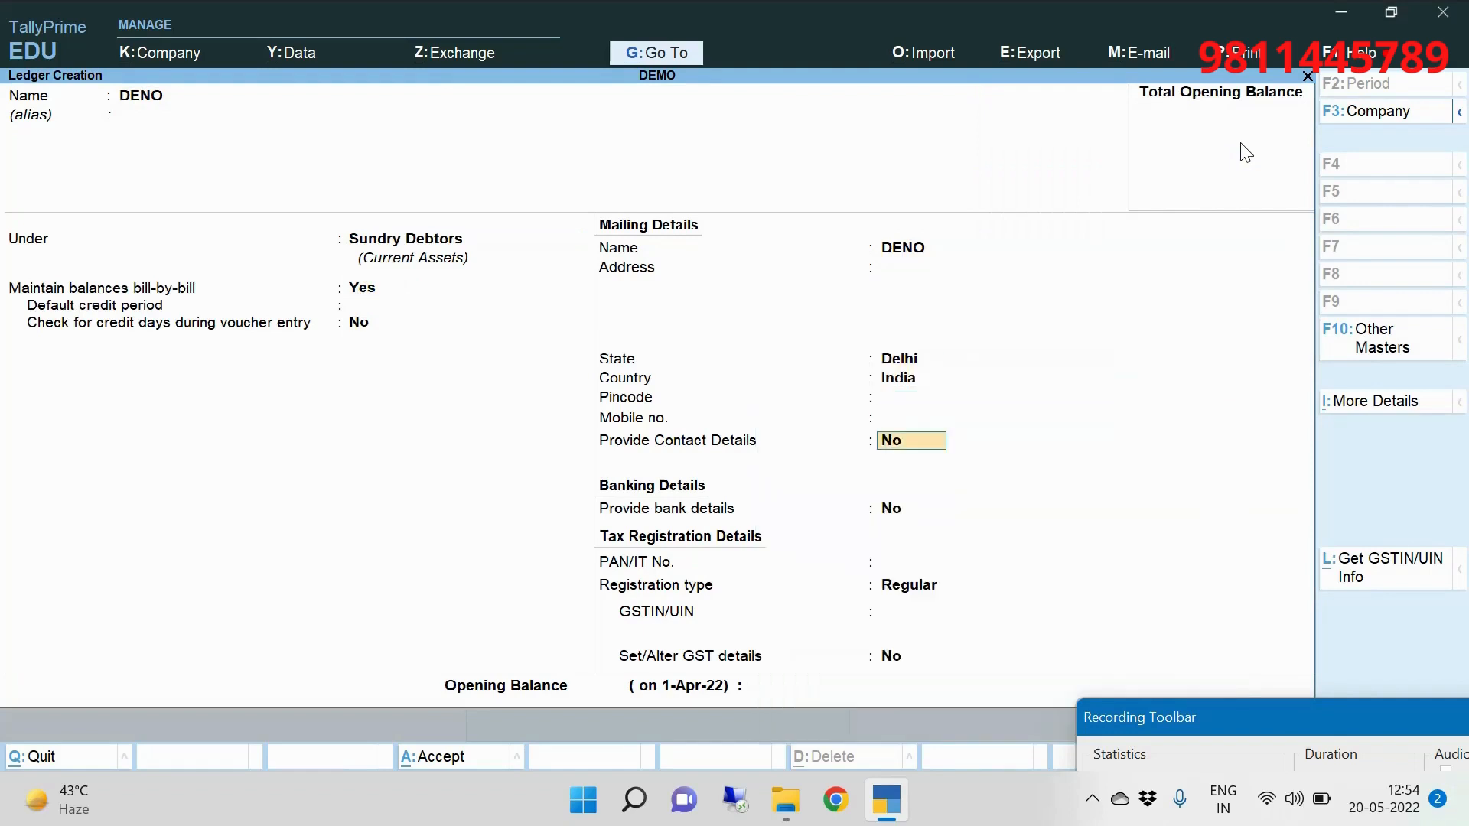
pyautogui.press('Return')
pyautogui.press('Return')
pyautogui.press('Return')
pyautogui.press('Return')
pyautogui.press('Return')
pyautogui.press('Return')
pyautogui.press('Return')
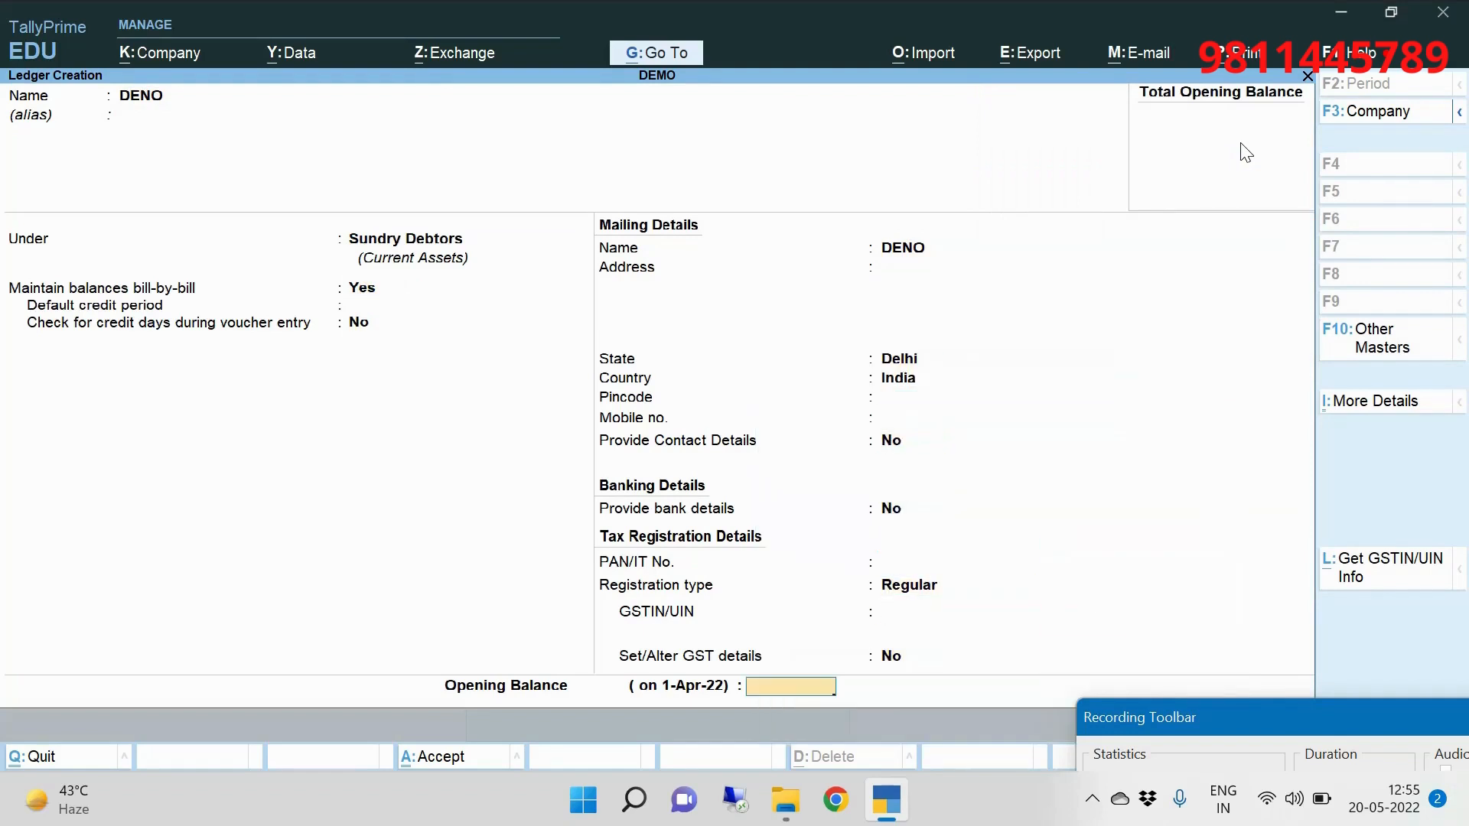
pyautogui.press('Return')
pyautogui.press('Return')
pyautogui.press('Escape')
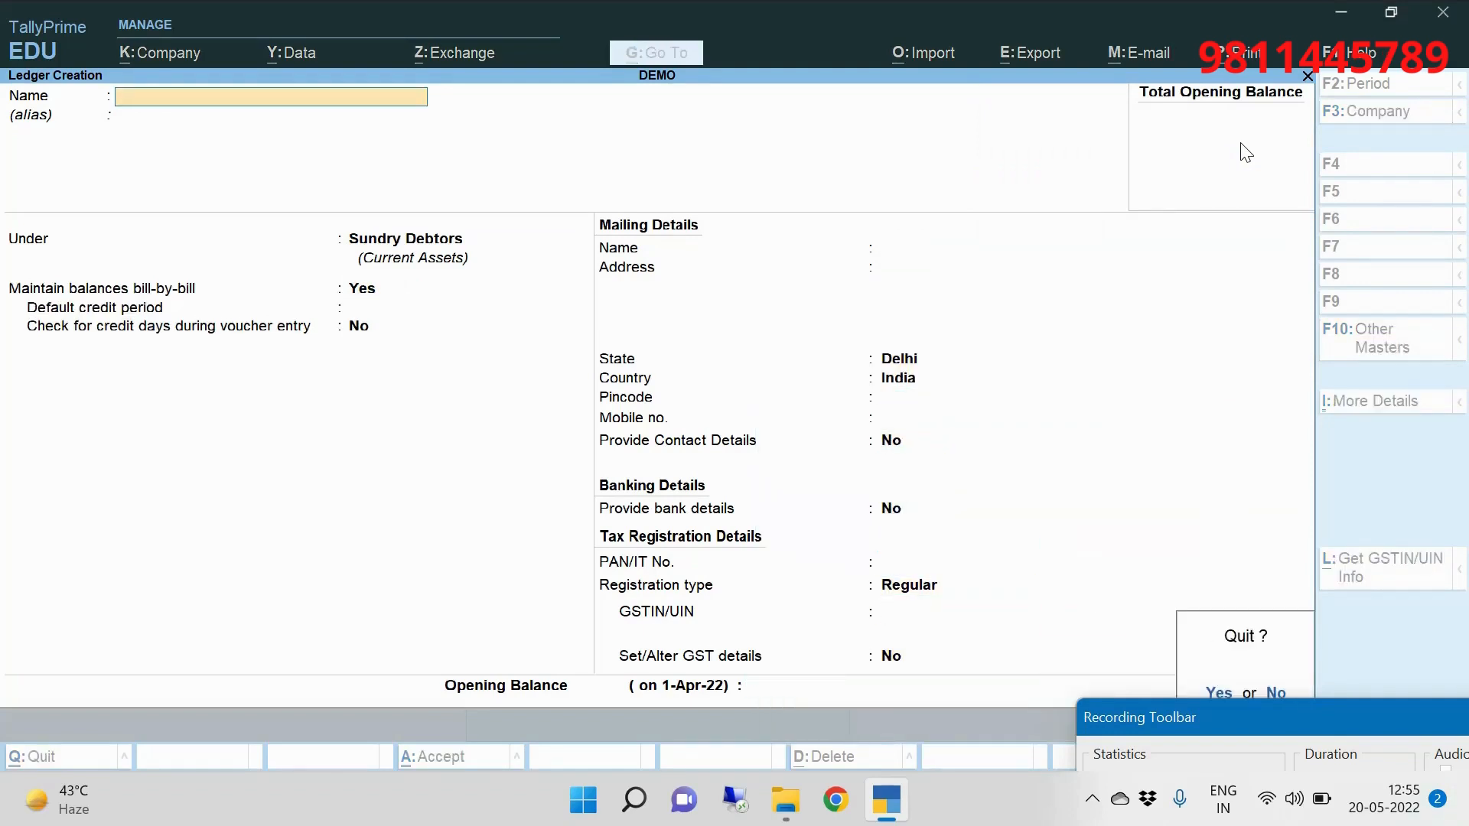
pyautogui.press('Return')
# Start a new stock item named SHIRT under Primary with the category Not Applicable
pyautogui.press('Down')
pyautogui.press('Down')
pyautogui.press('Down')
pyautogui.press('Down')
pyautogui.press('Down')
pyautogui.press('Down')
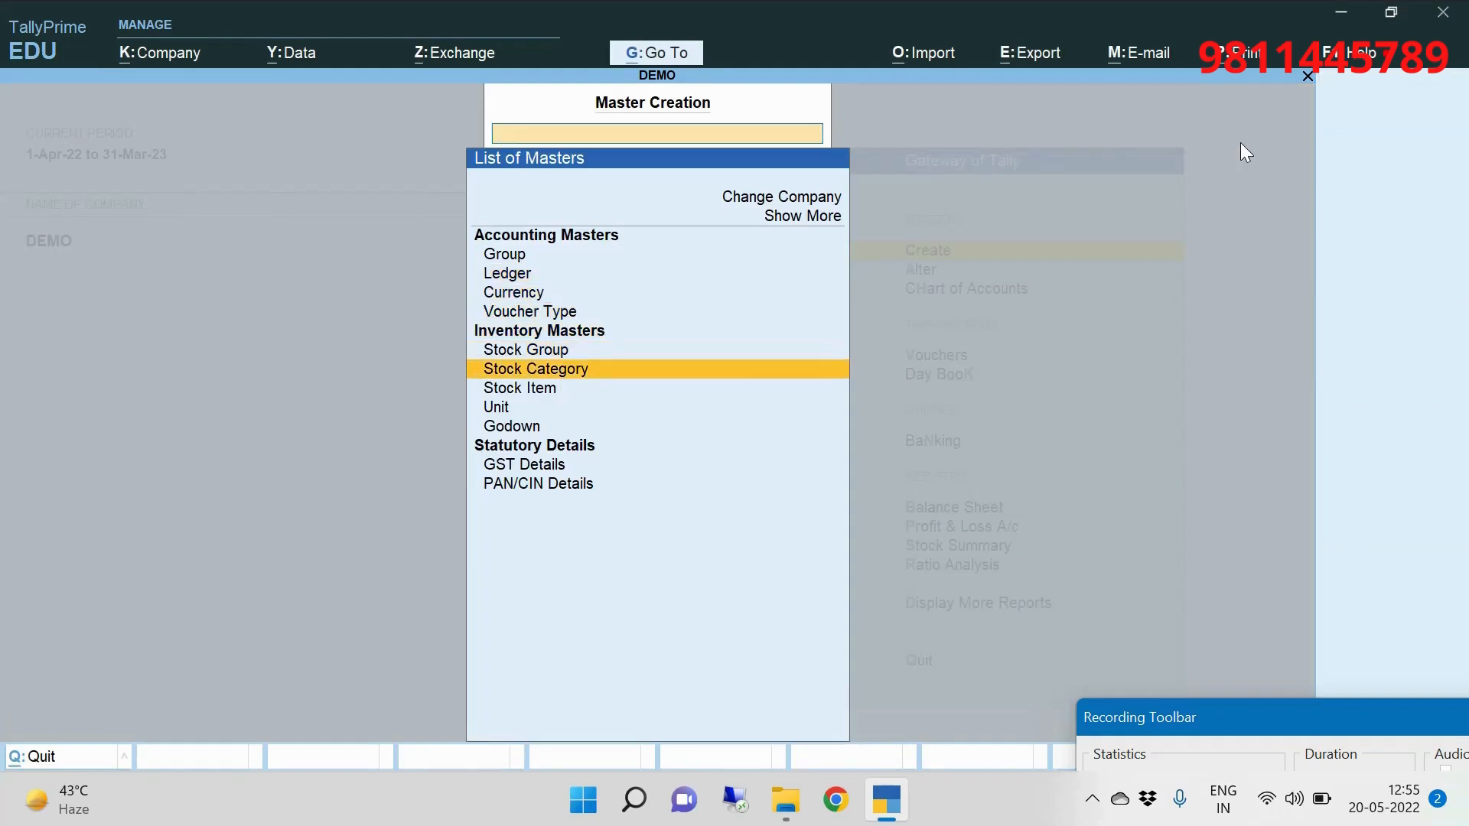
pyautogui.press('Return')
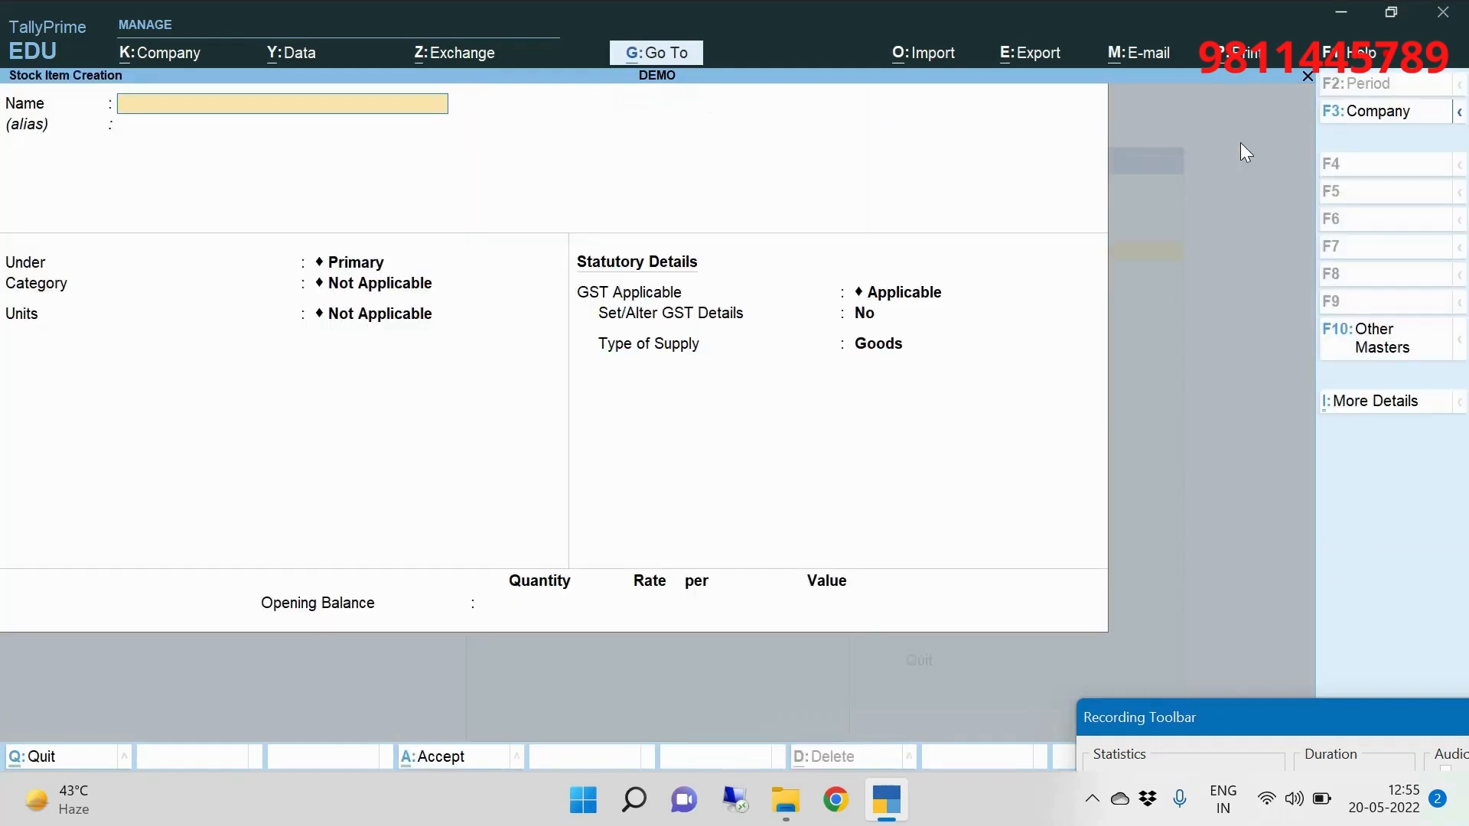
pyautogui.write('DEMO')
pyautogui.press('Return')
pyautogui.press('BackSpace')
pyautogui.write('SHIRT')
pyautogui.press('Return')
pyautogui.press('Return')
pyautogui.press('Return')
pyautogui.press('Return')
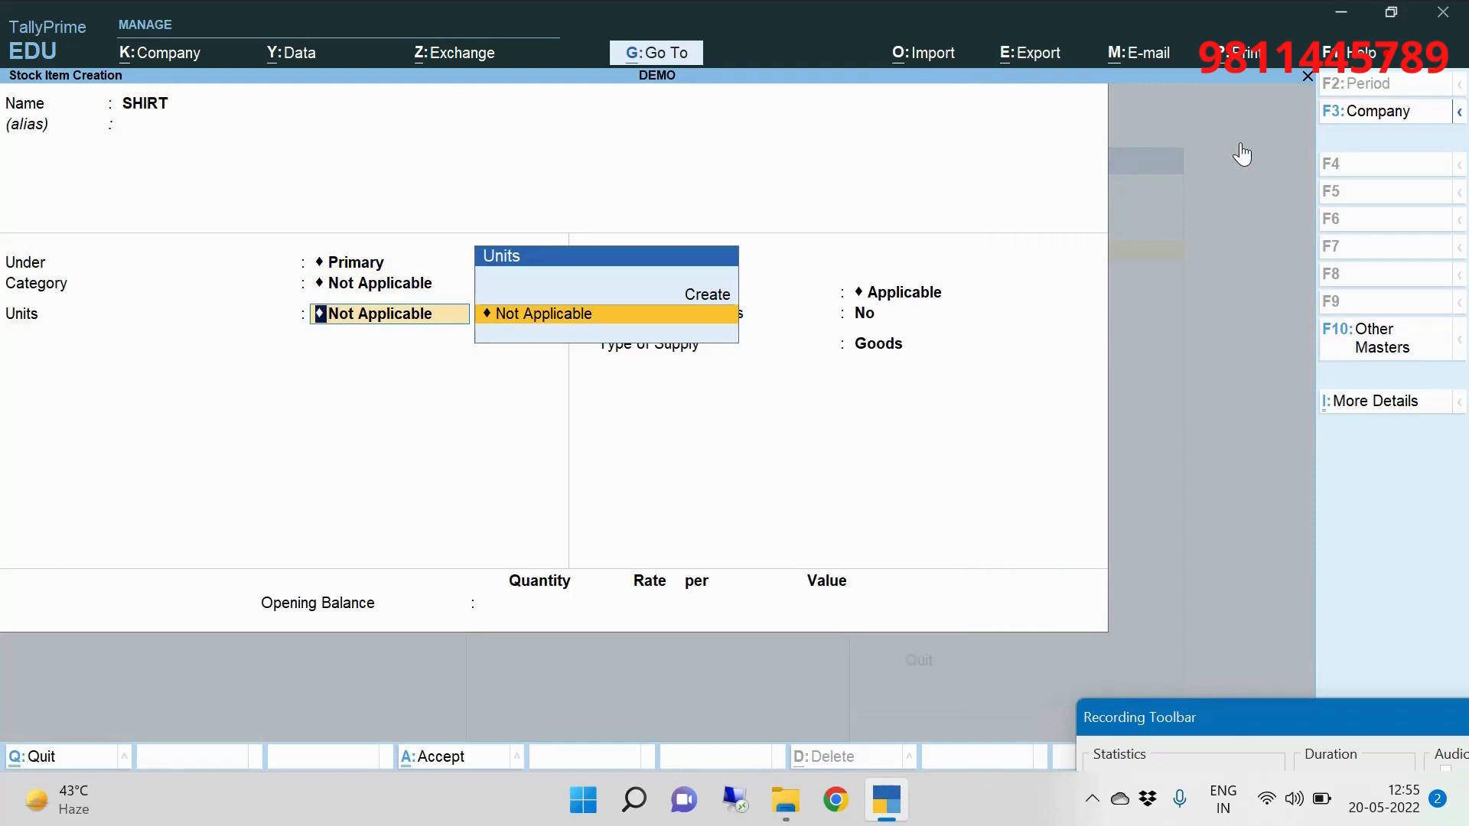
# Look over the stock item configuration options, from the general details to the standard buying and selling rates
pyautogui.press('F12')
pyautogui.press('Down')
pyautogui.press('Down')
pyautogui.press('Down')
pyautogui.press('Down')
pyautogui.press('Down')
pyautogui.press('Down')
pyautogui.press('Down')
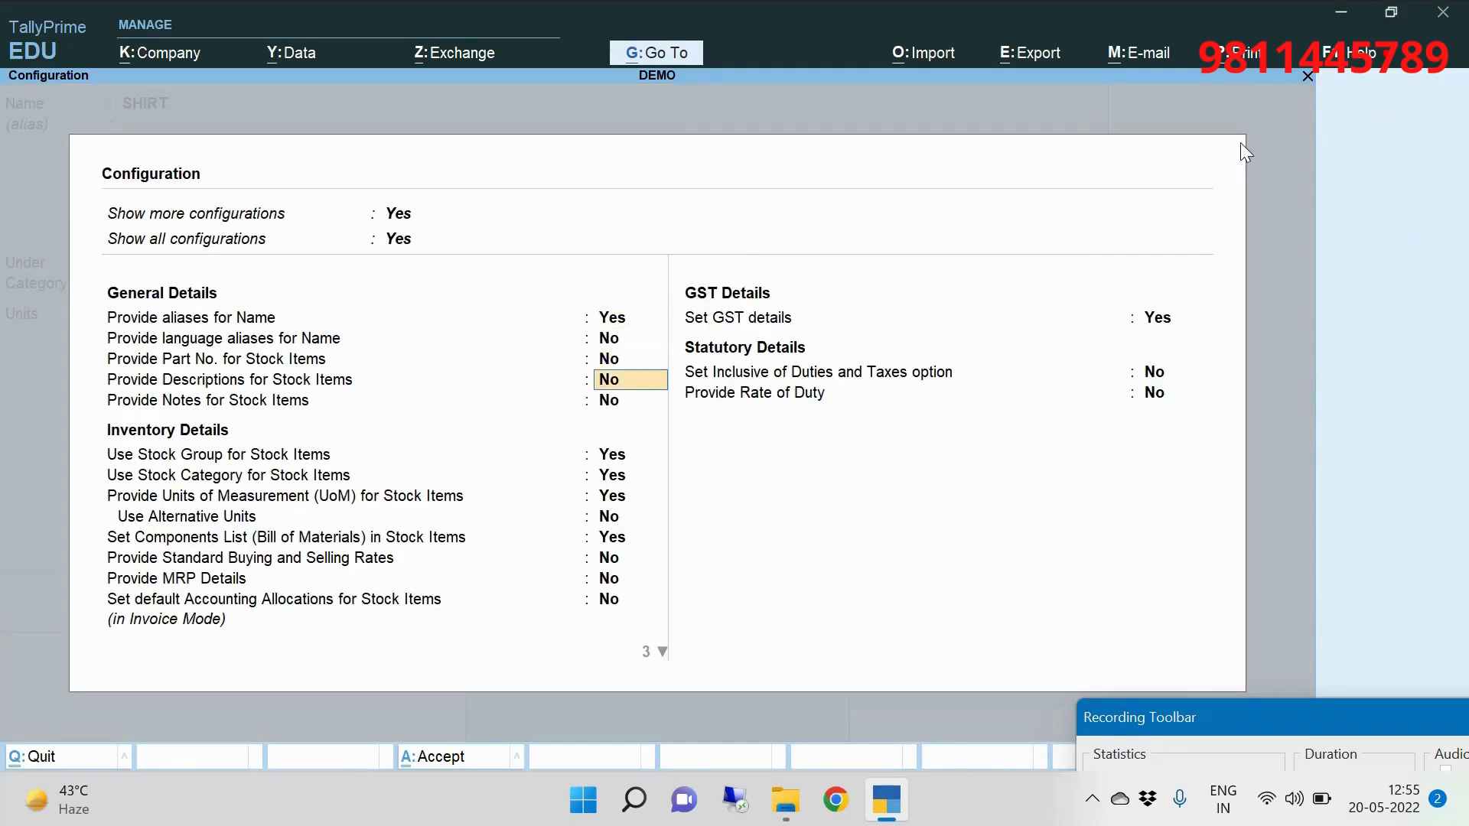
pyautogui.press('Down')
pyautogui.press('Down')
pyautogui.press('Down')
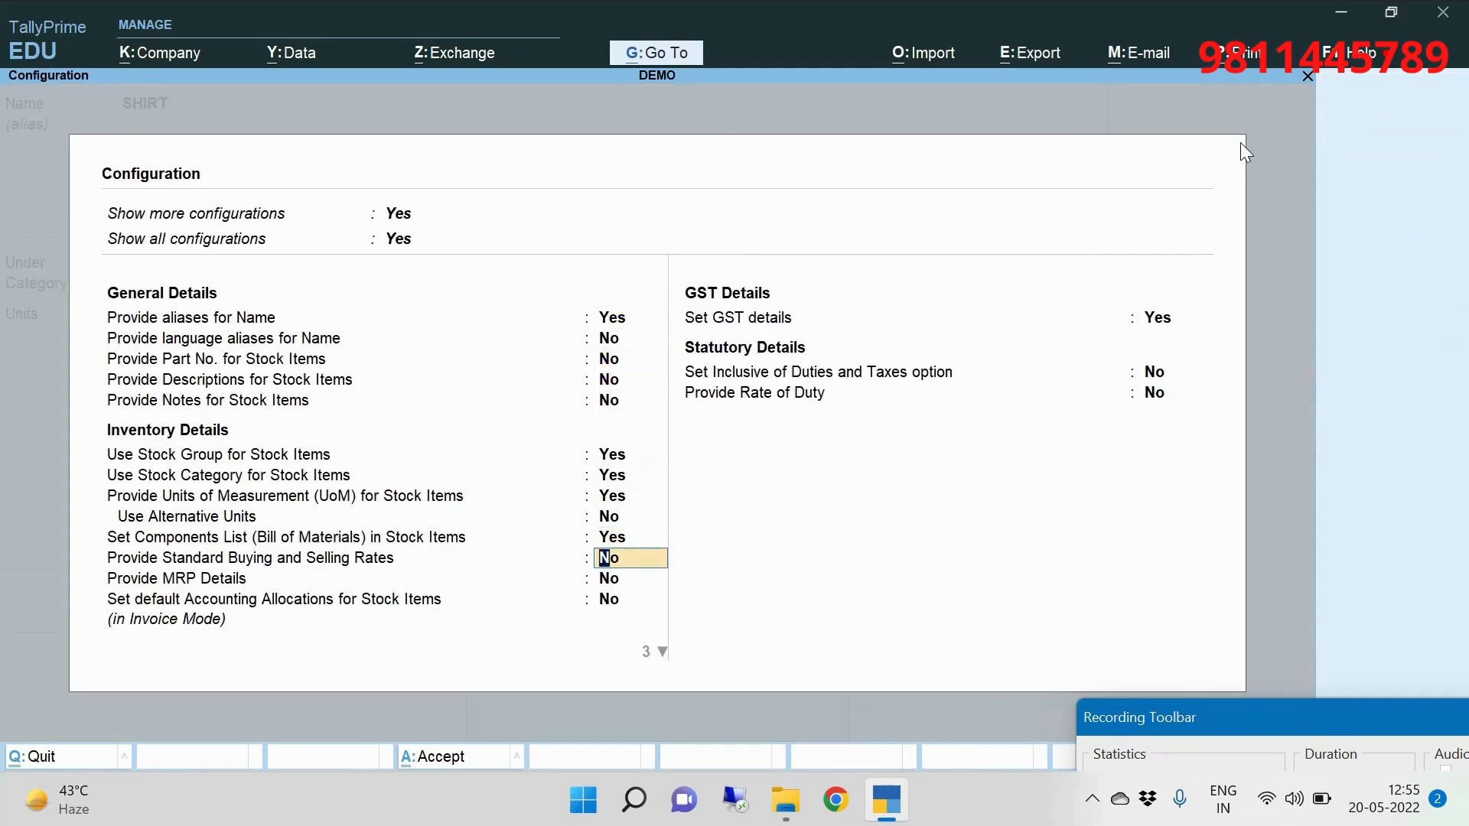
pyautogui.press('Up')
pyautogui.press('Up')
pyautogui.press('Up')
pyautogui.press('Up')
pyautogui.press('Up')
pyautogui.press('Up')
pyautogui.press('Up')
pyautogui.press('Up')
pyautogui.press('Up')
pyautogui.press('Up')
pyautogui.press('Up')
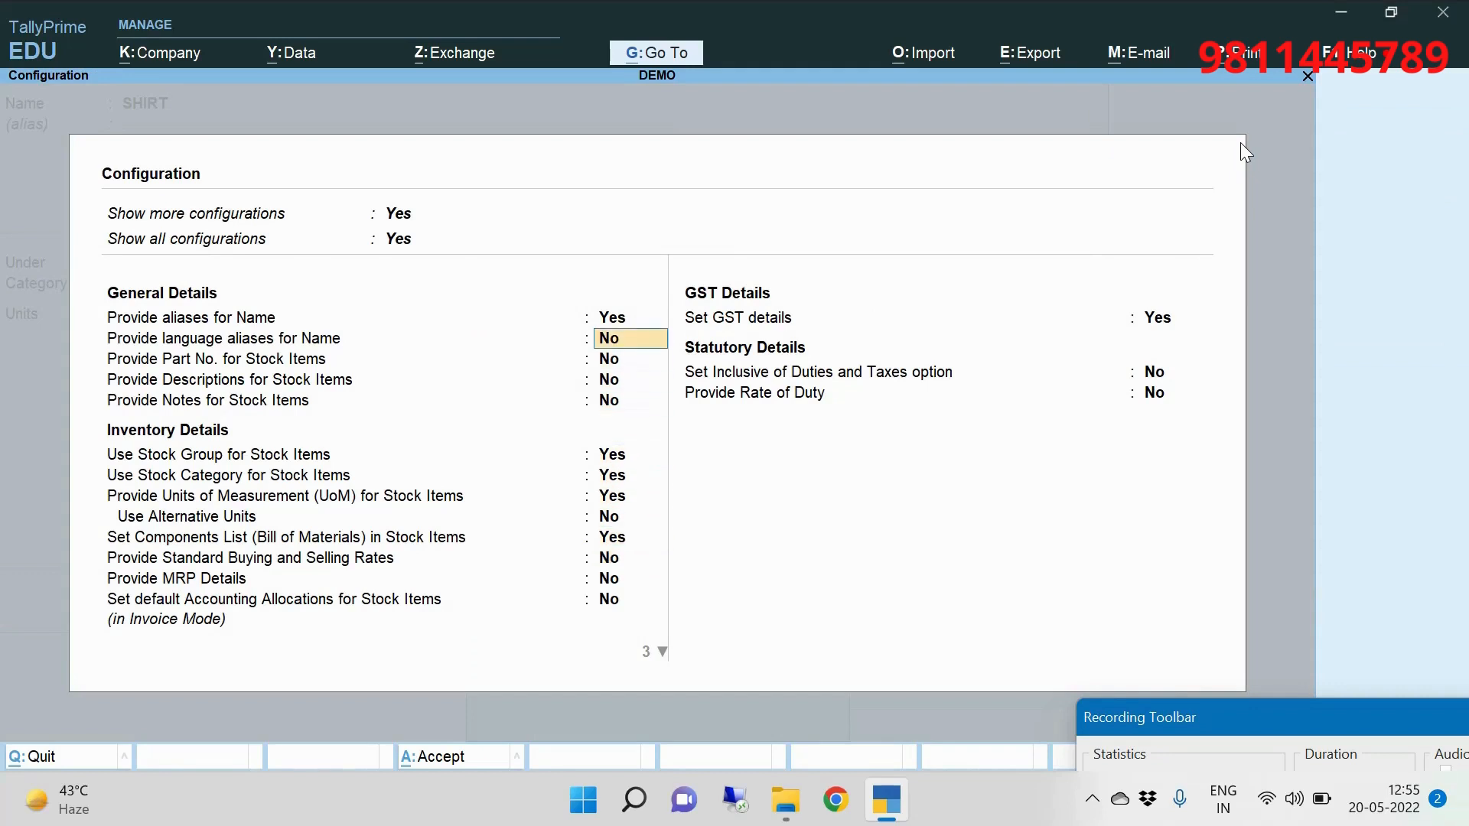
# Switch the stock item form's Show more configurations option to No and back to Yes, and accept the configuration
pyautogui.press('Up')
pyautogui.write('N')
pyautogui.press('Return')
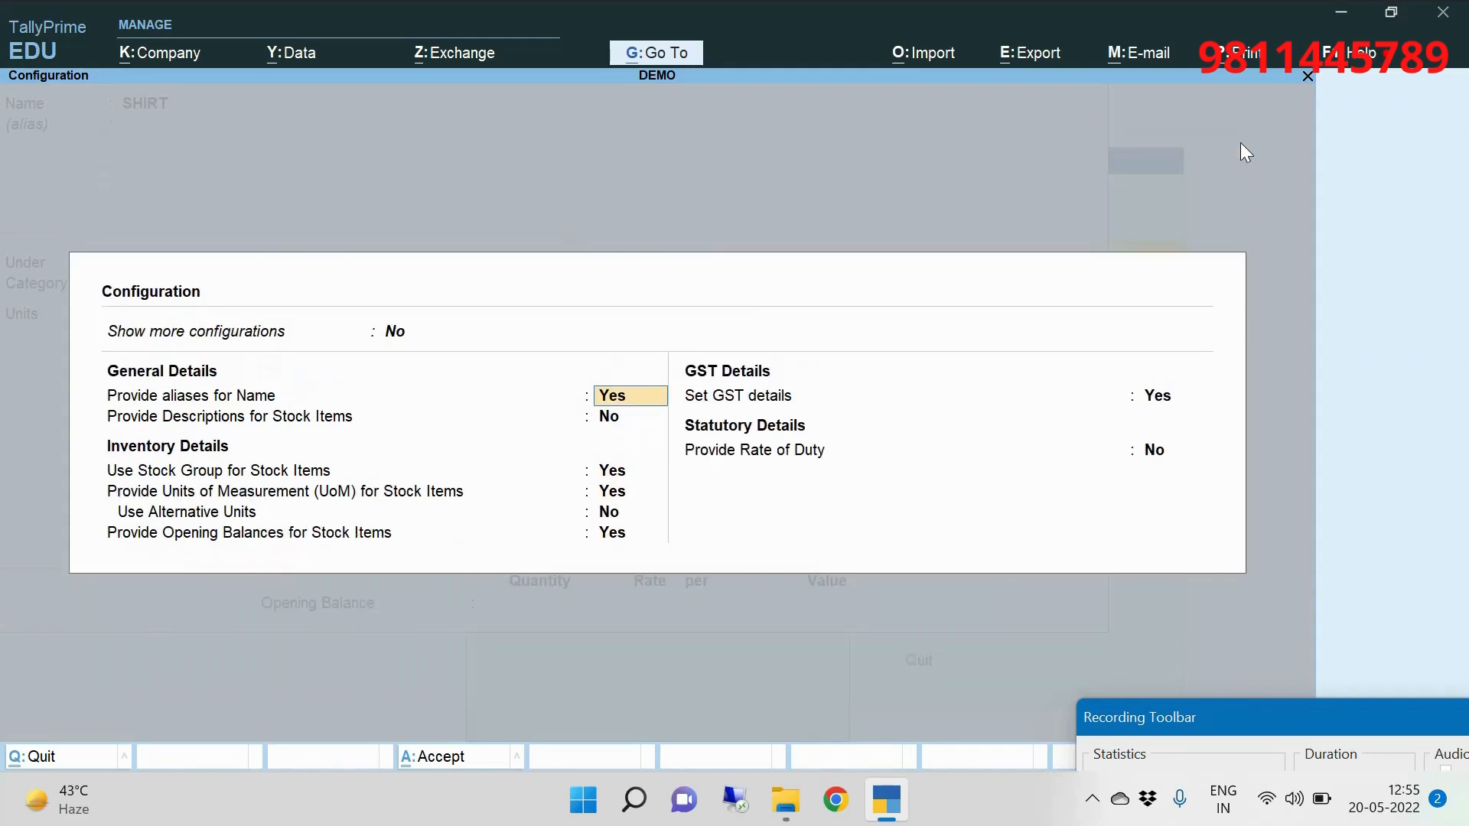
pyautogui.press('Up')
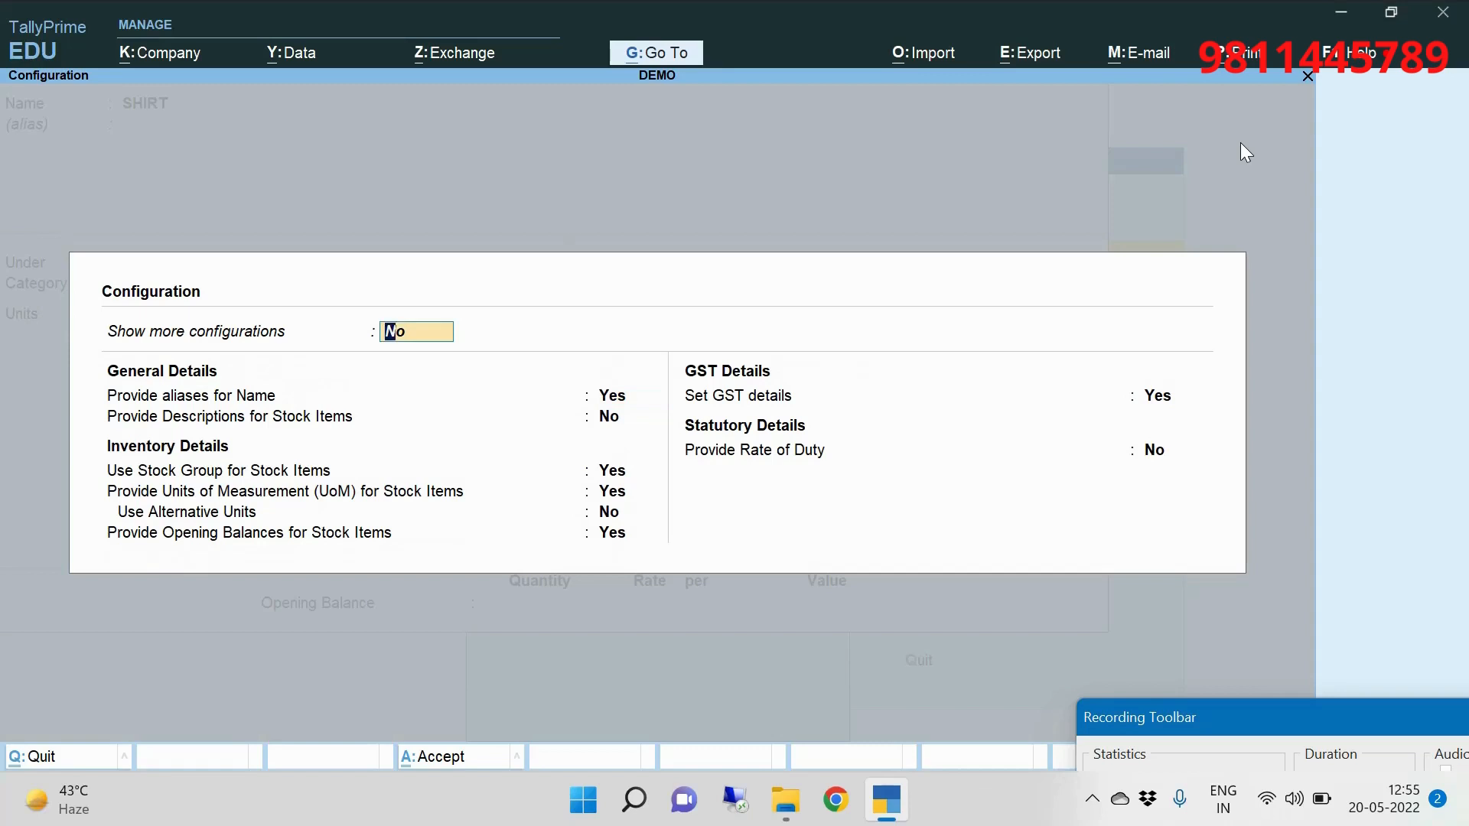
pyautogui.write('Y')
pyautogui.press('Return')
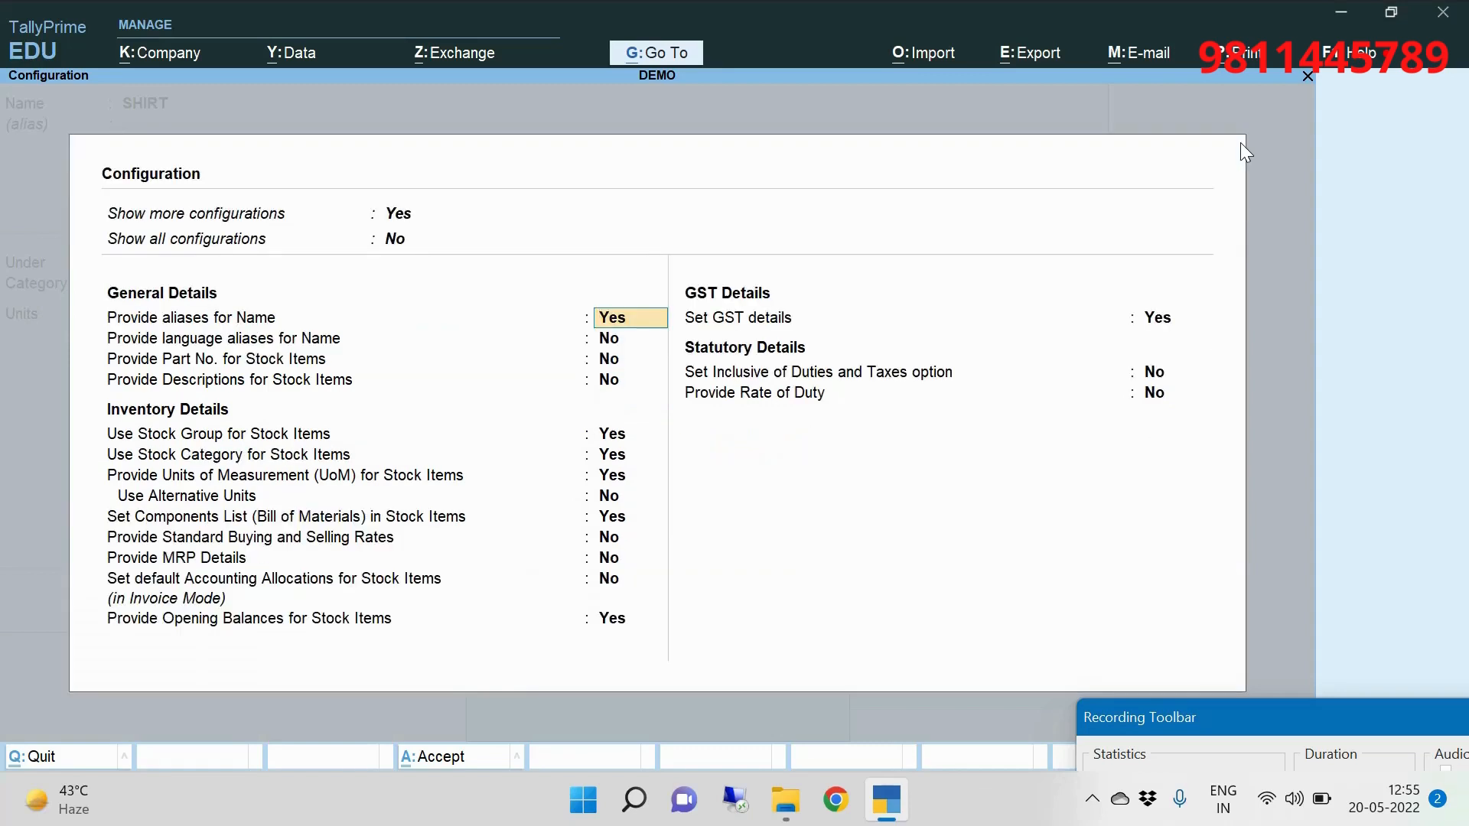
pyautogui.hotkey('ctrl', 'a')
# Start a new simple unit with the symbol PCS for the SHIRT item, and bring up the unit quantity code choices
pyautogui.press('Up')
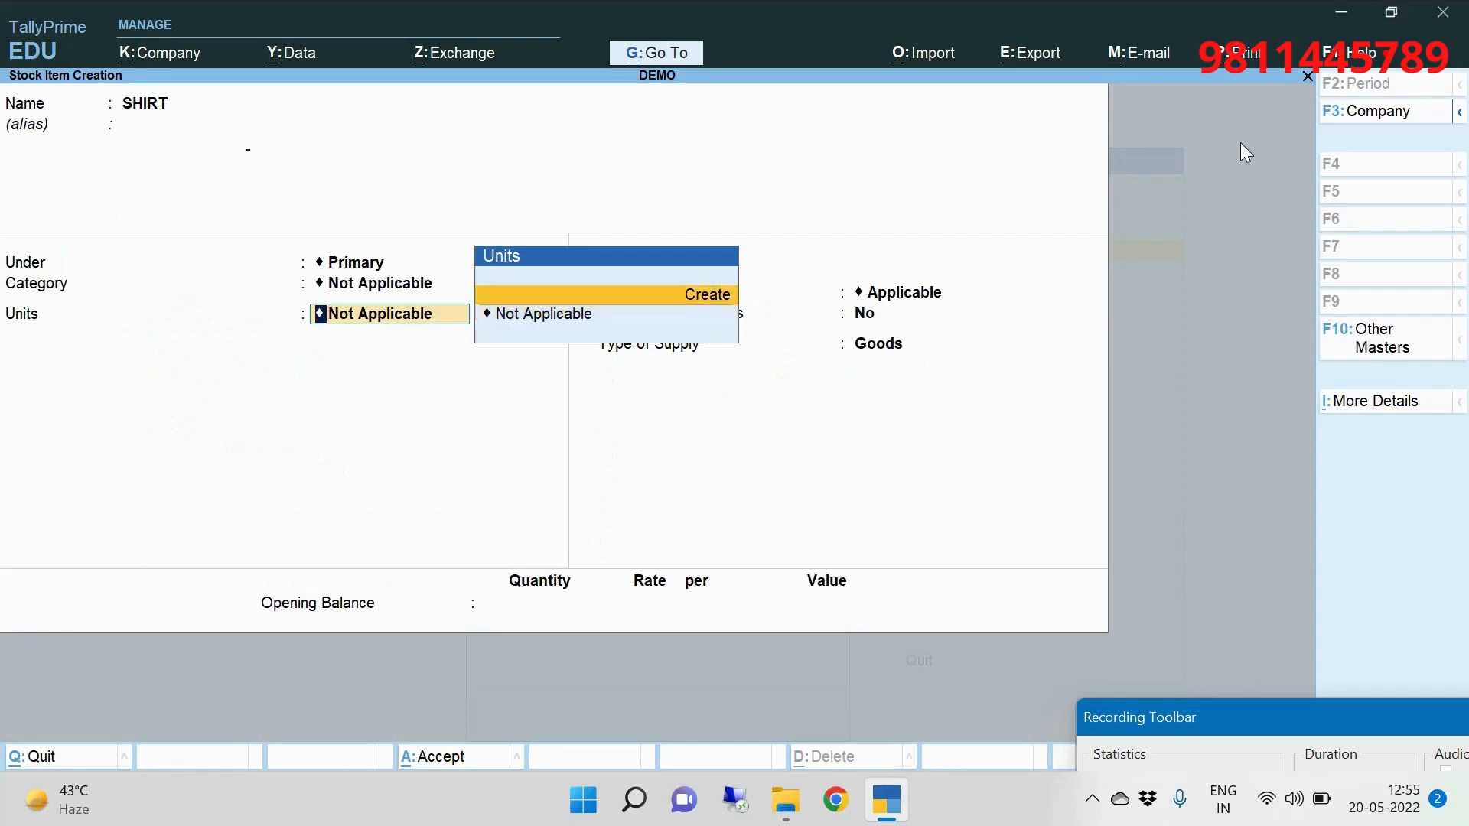
pyautogui.press('Return')
pyautogui.write('PCS')
pyautogui.press('Return')
pyautogui.press('Return')
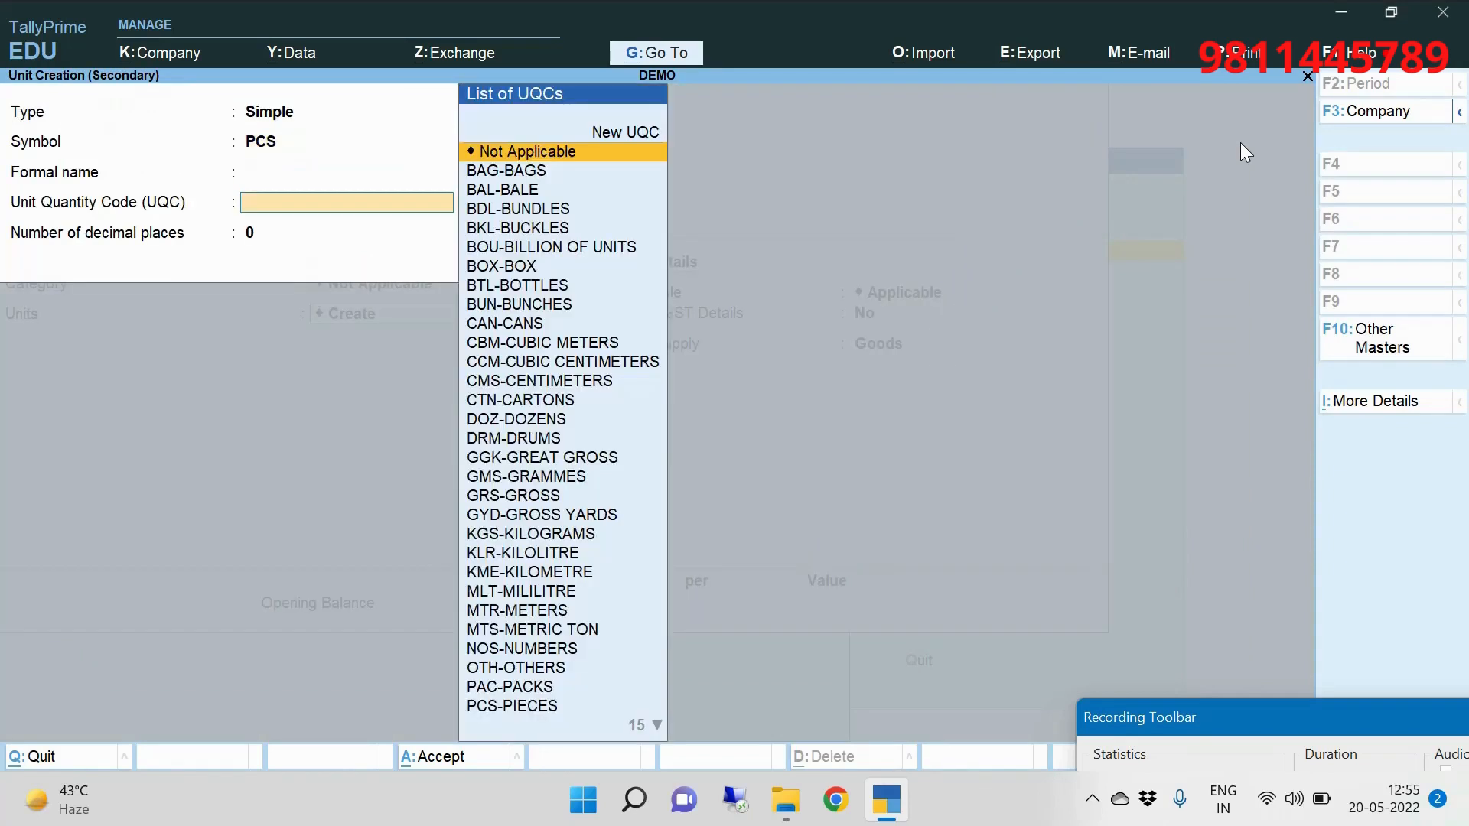
pyautogui.press('BackSpace')
pyautogui.write('P')
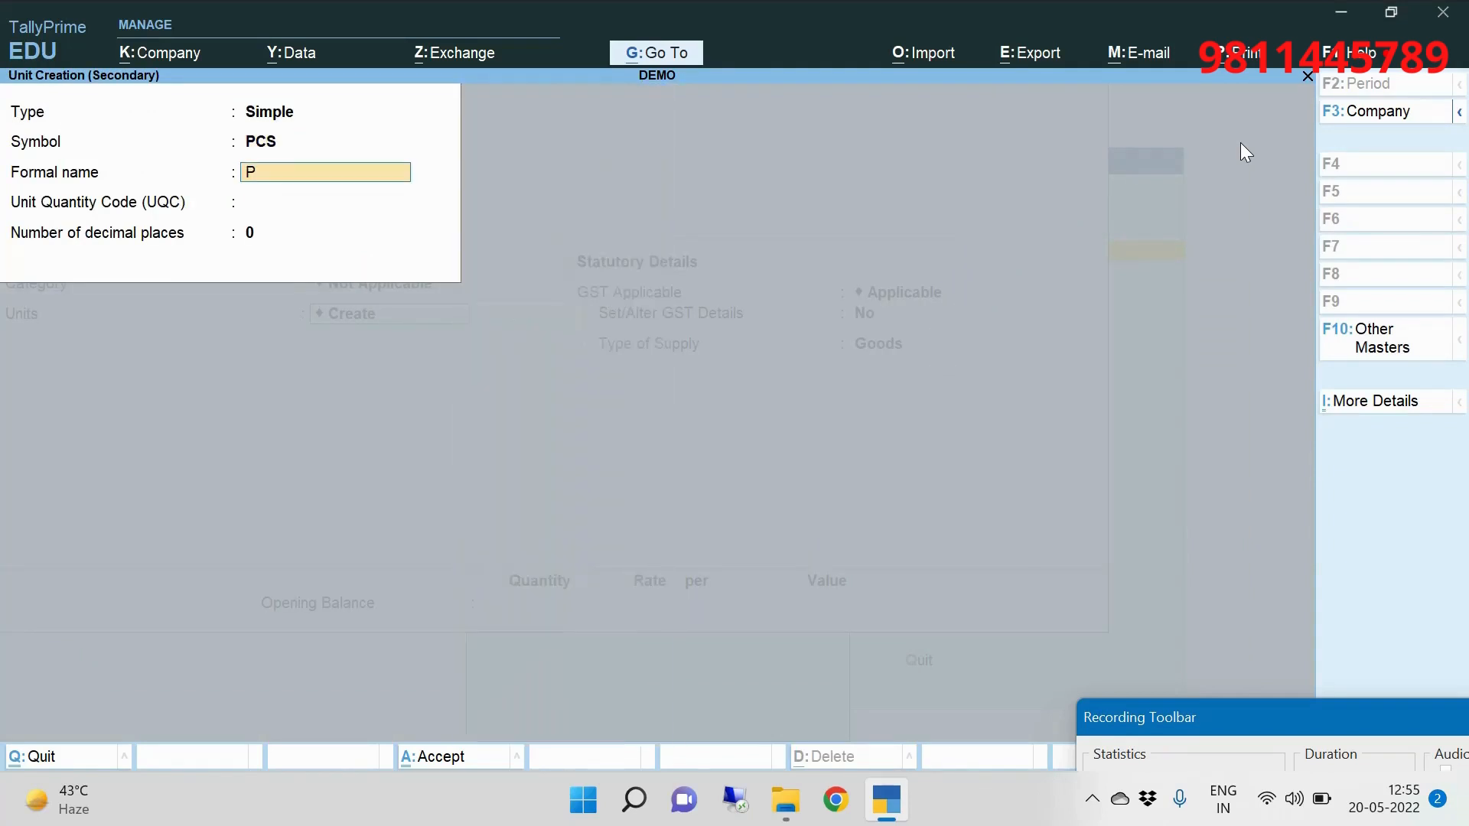
pyautogui.press('BackSpace')
pyautogui.press('Return')
pyautogui.press('Return')
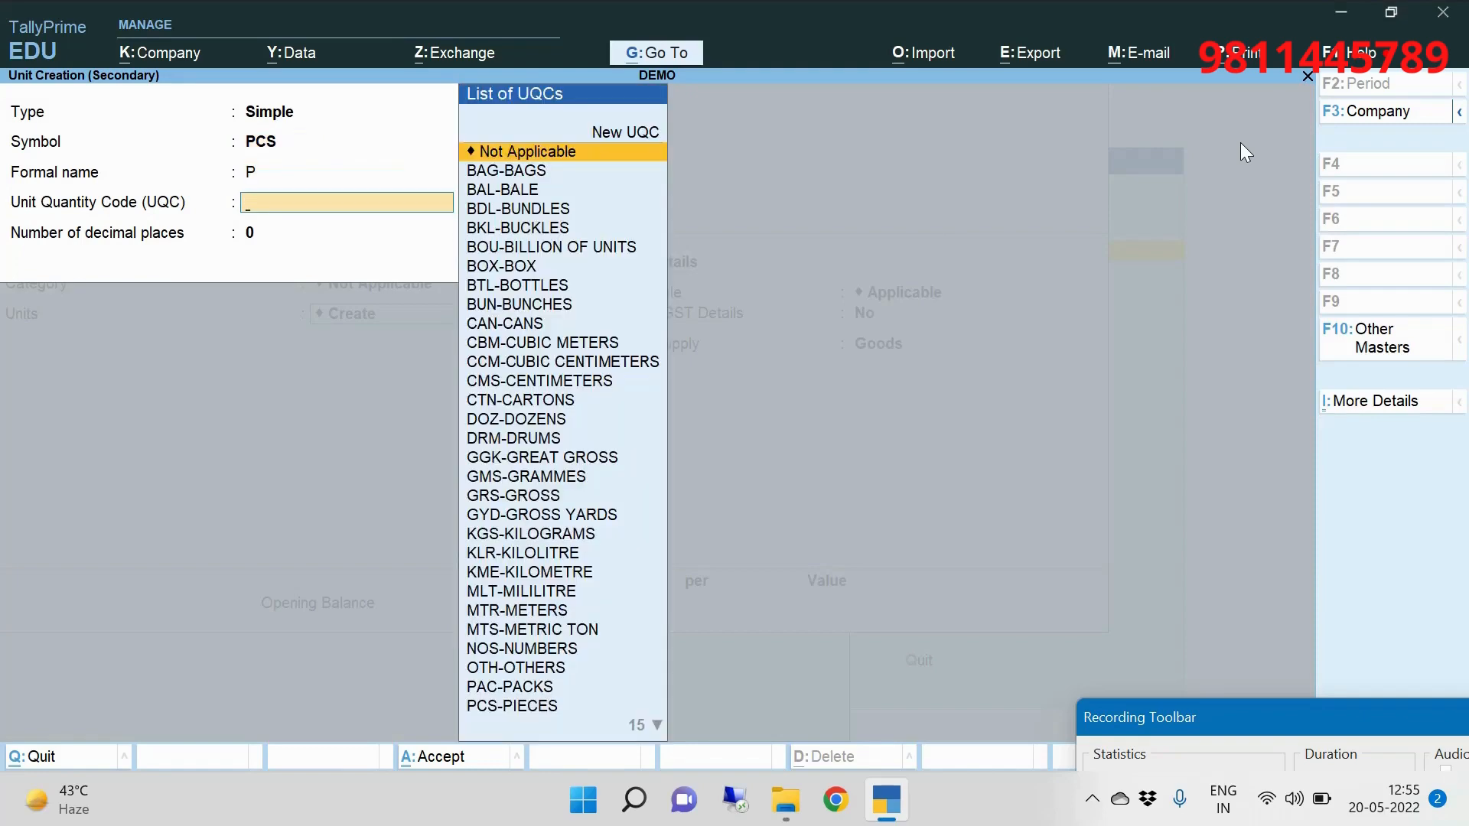
pyautogui.press('BackSpace')
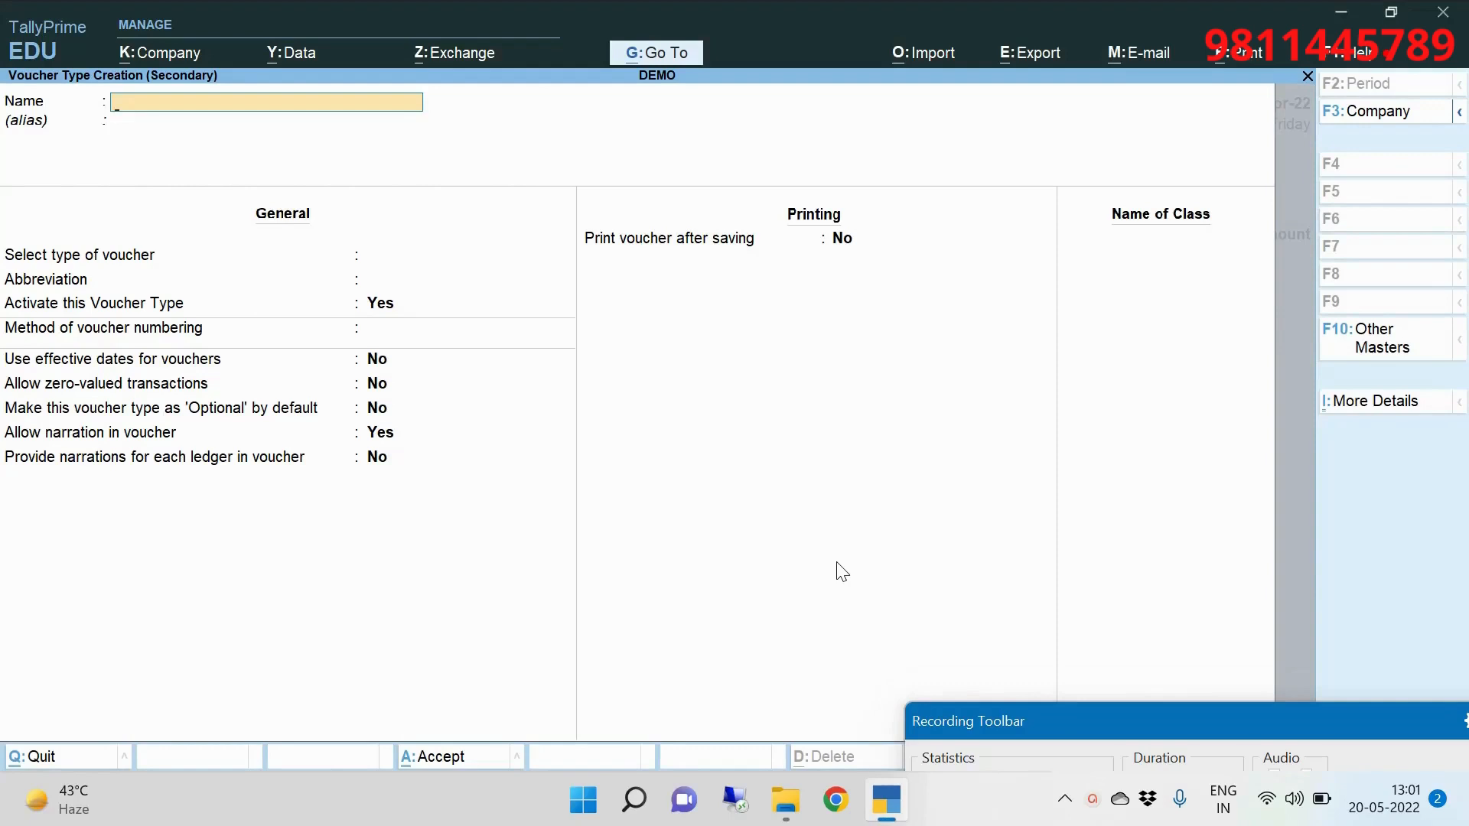
# Leave voucher type creation without saving and return to the delivery note
pyautogui.press('Escape')
pyautogui.press('Return')
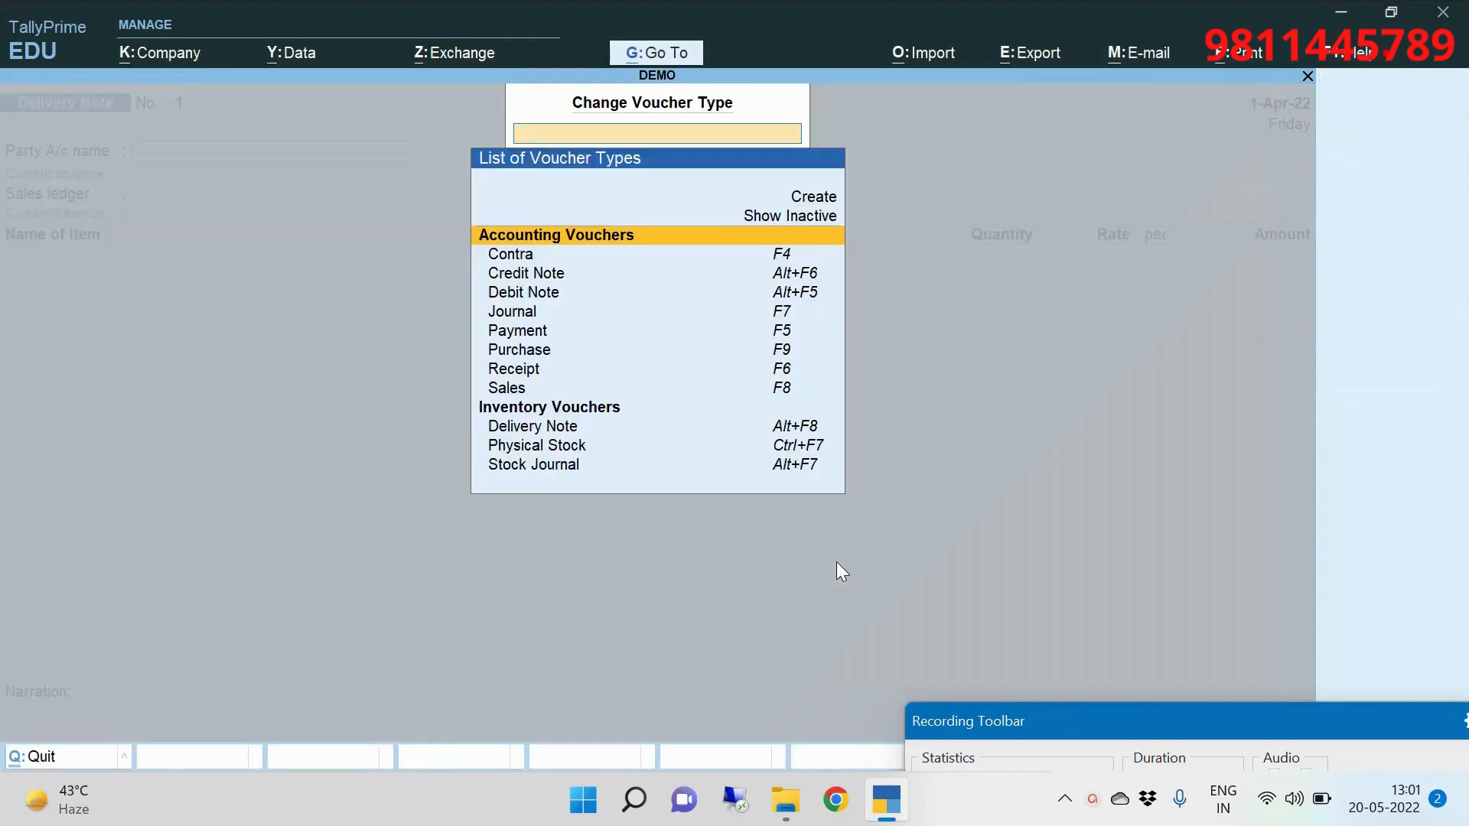
pyautogui.press('Escape')
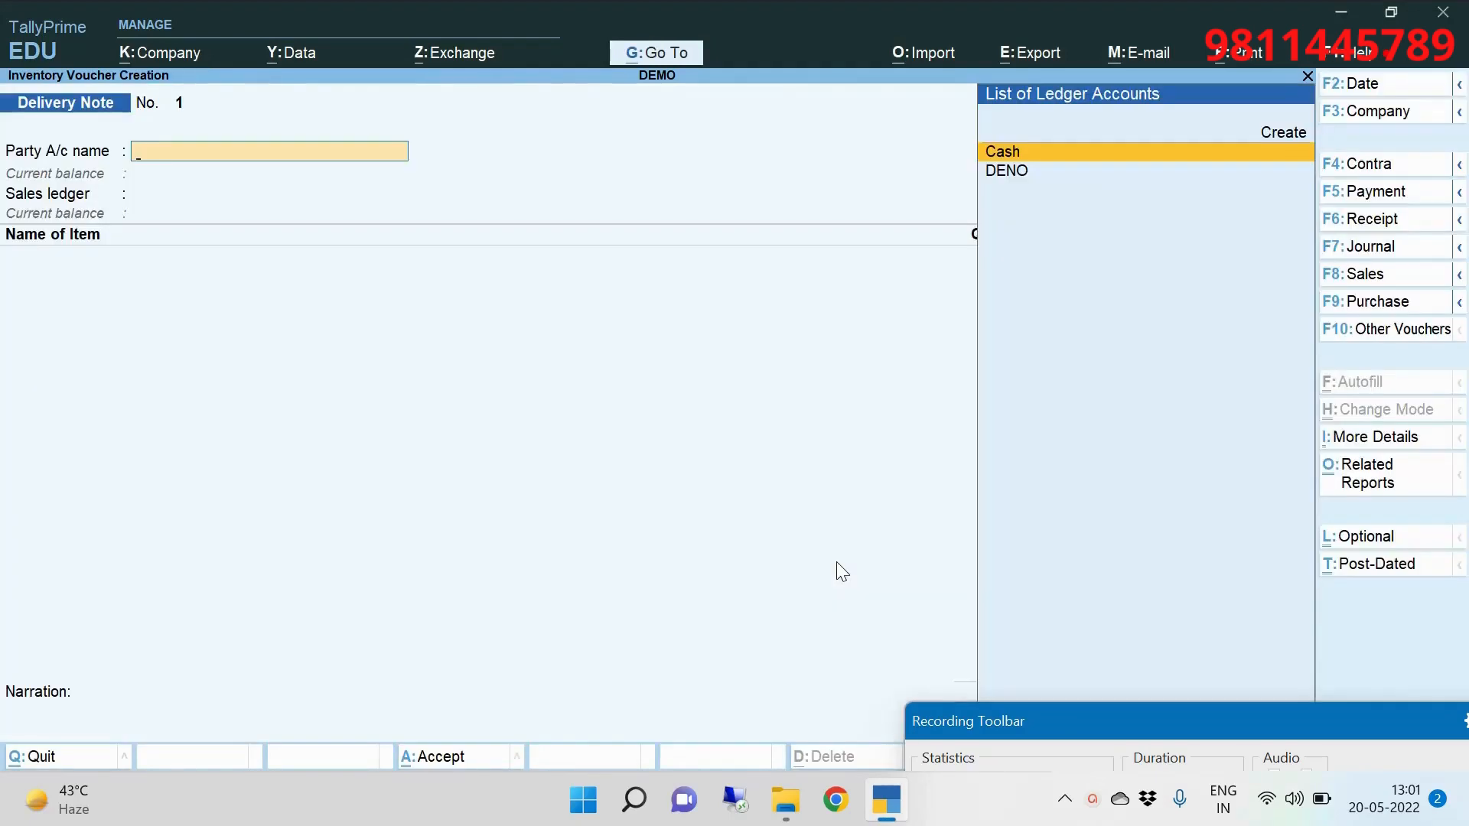
# Start a sales voucher with DENO as the party account and SALES as the sales ledger
pyautogui.click(1392, 275)
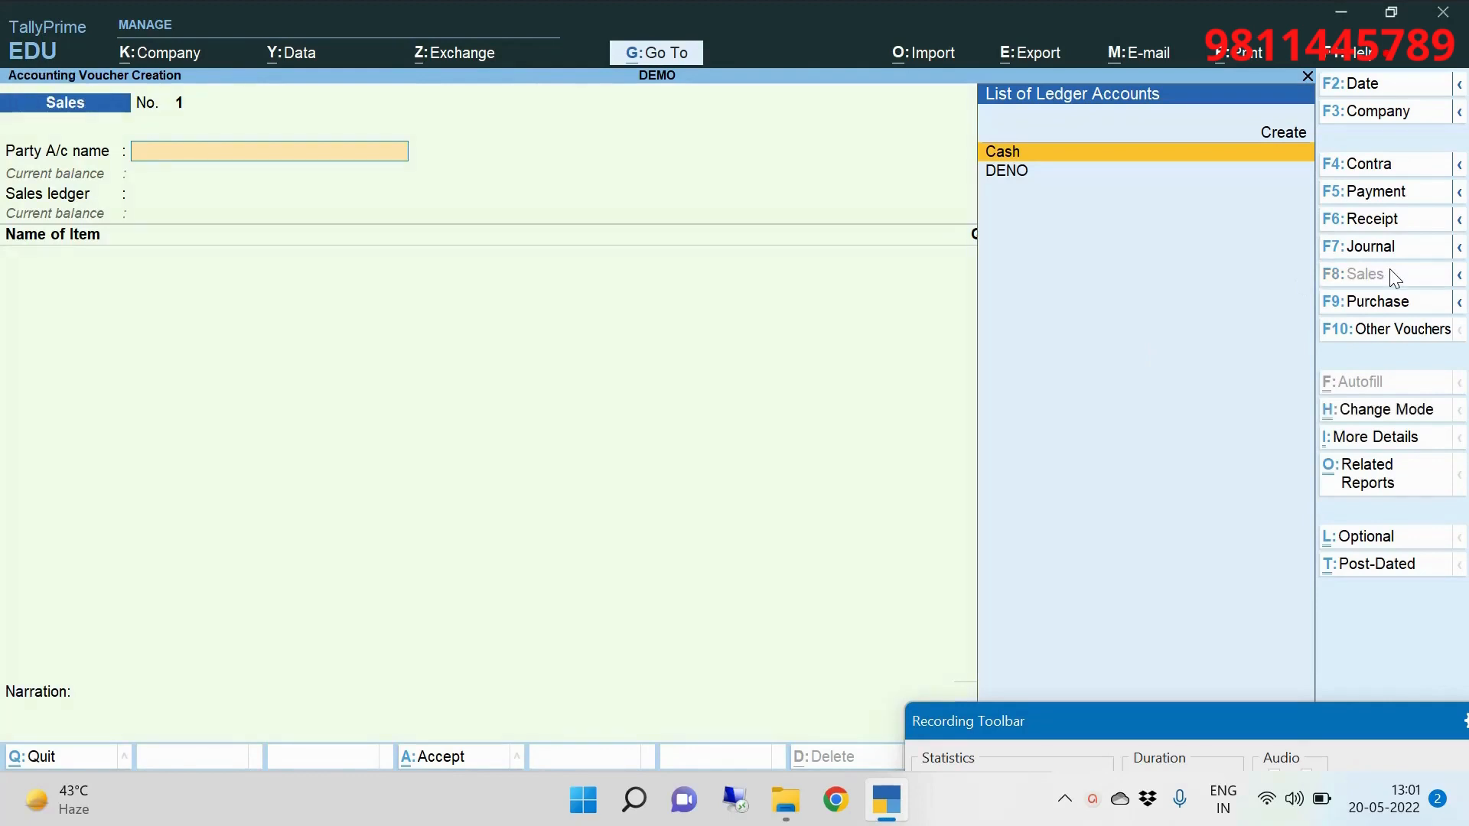
pyautogui.press('Down')
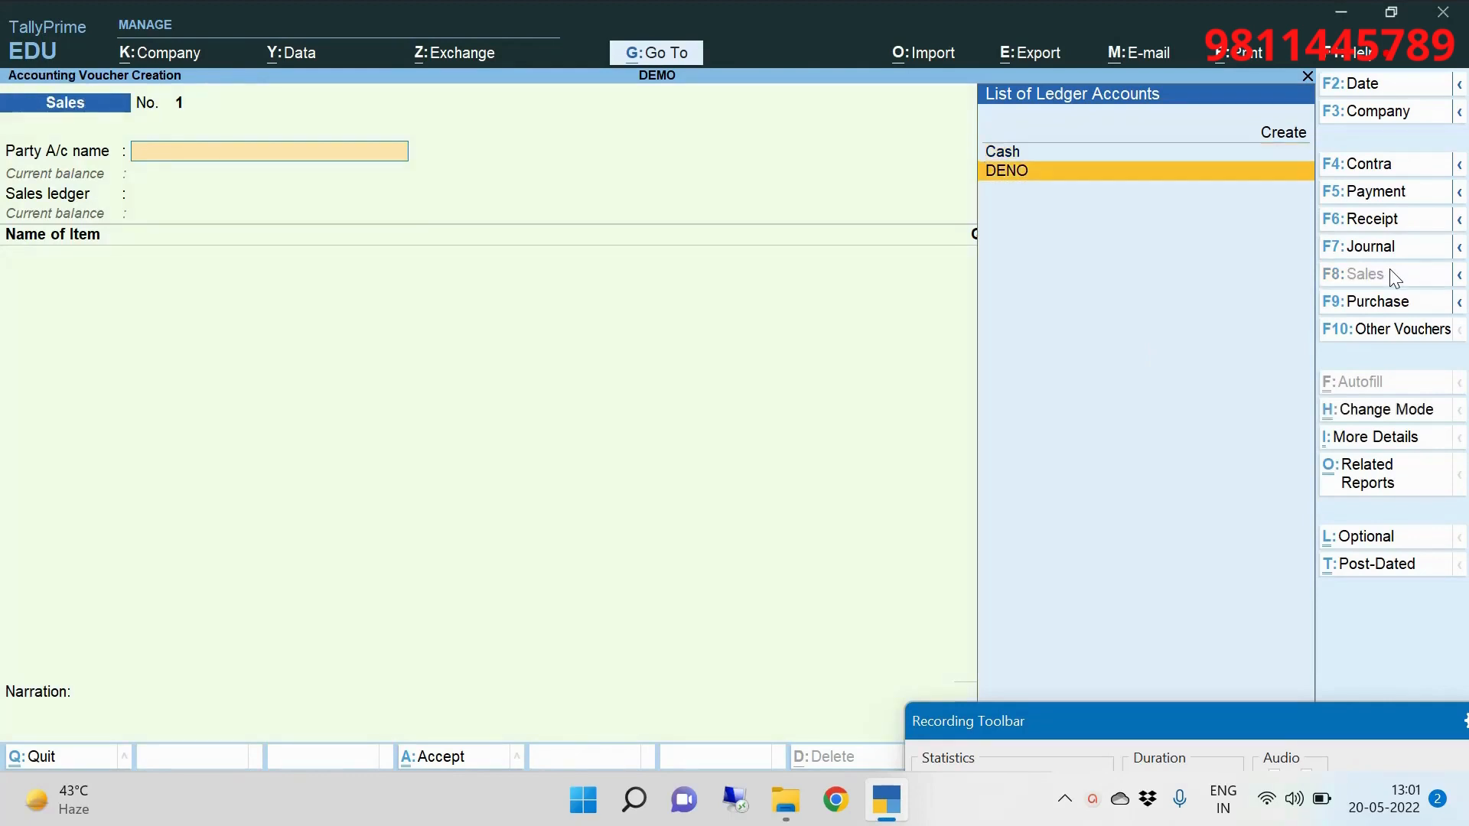
pyautogui.press('Return')
pyautogui.hotkey('ctrl', 'a')
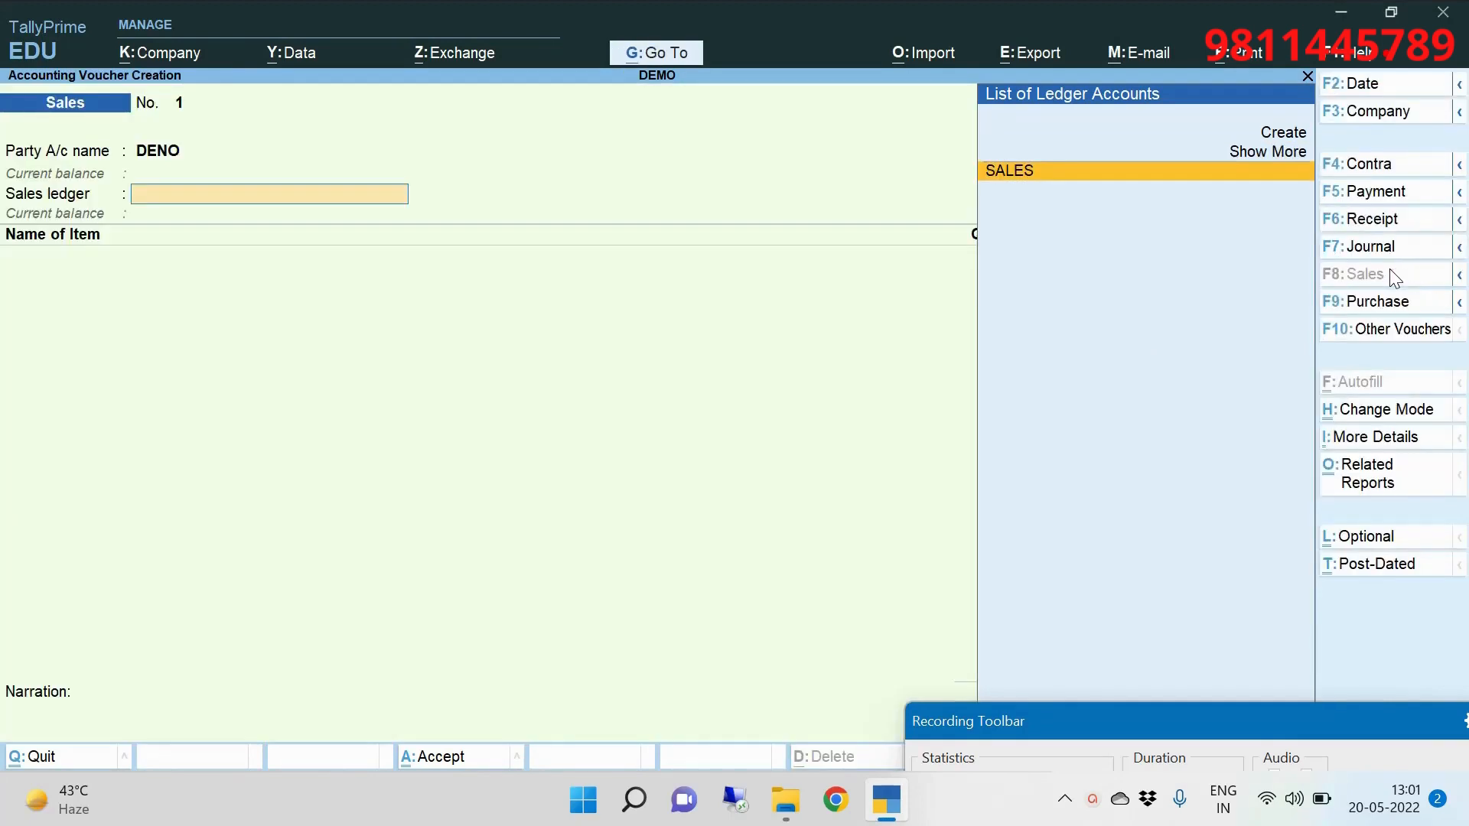
pyautogui.press('Return')
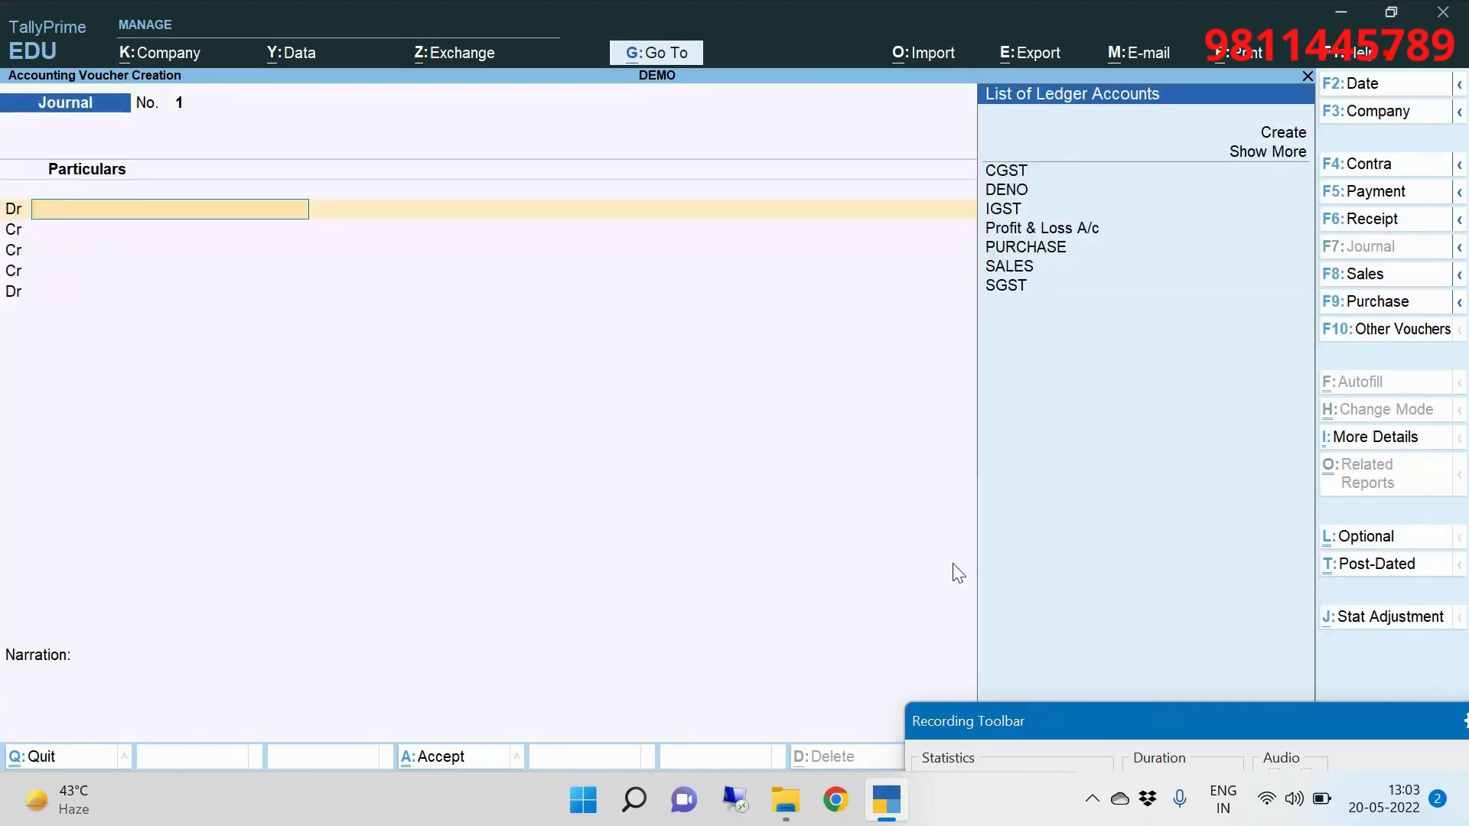
pyautogui.click(1076, 728)
pyautogui.moveTo(1062, 661); pyautogui.dragTo(1129, 742)
pyautogui.click(971, 617)
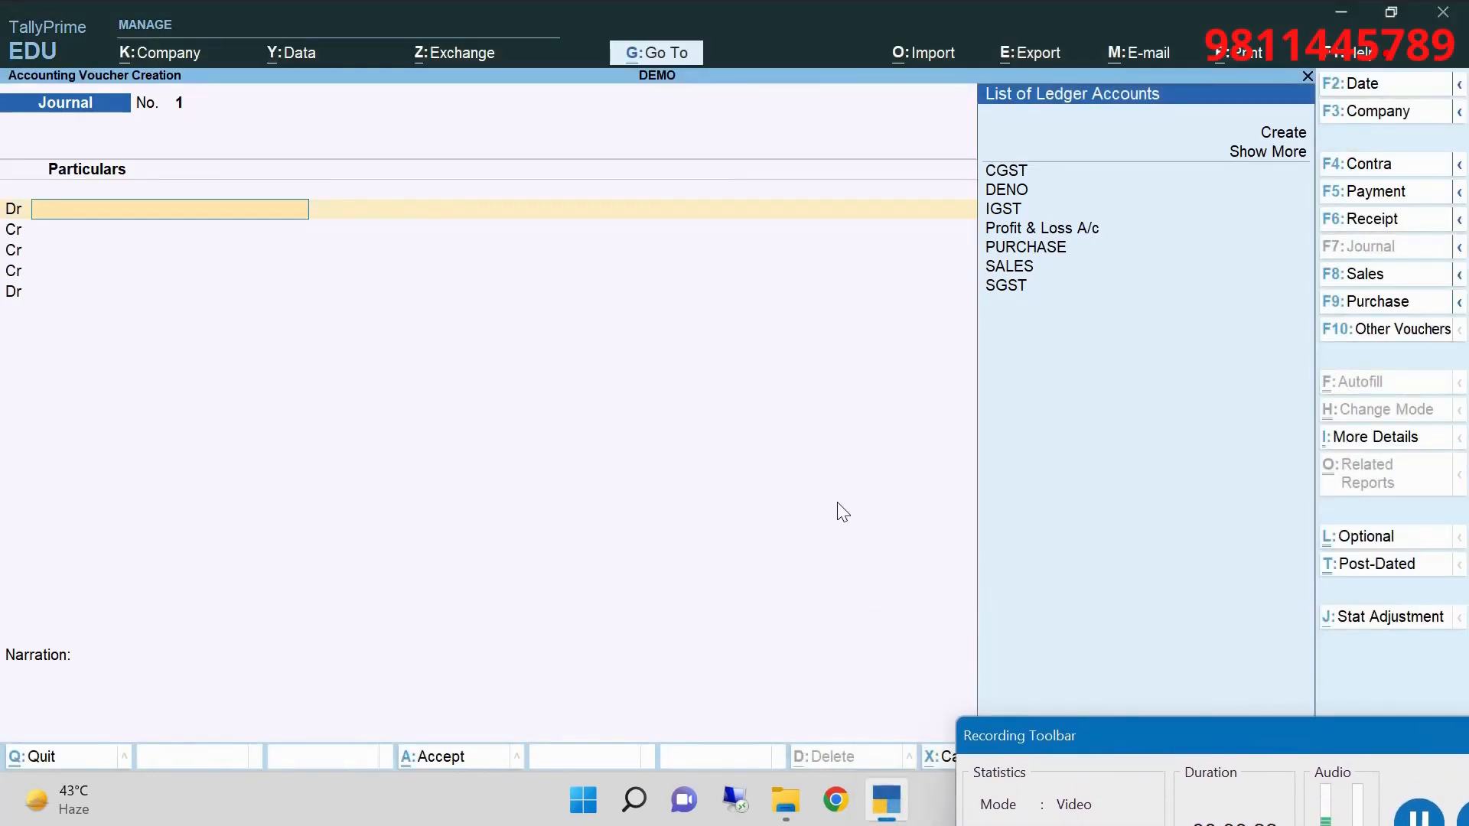
# Leave the journal entry and look at the contra voucher in Single Entry mode, plus the blank journal and sales vouchers
pyautogui.press('Escape')
pyautogui.press('Return')
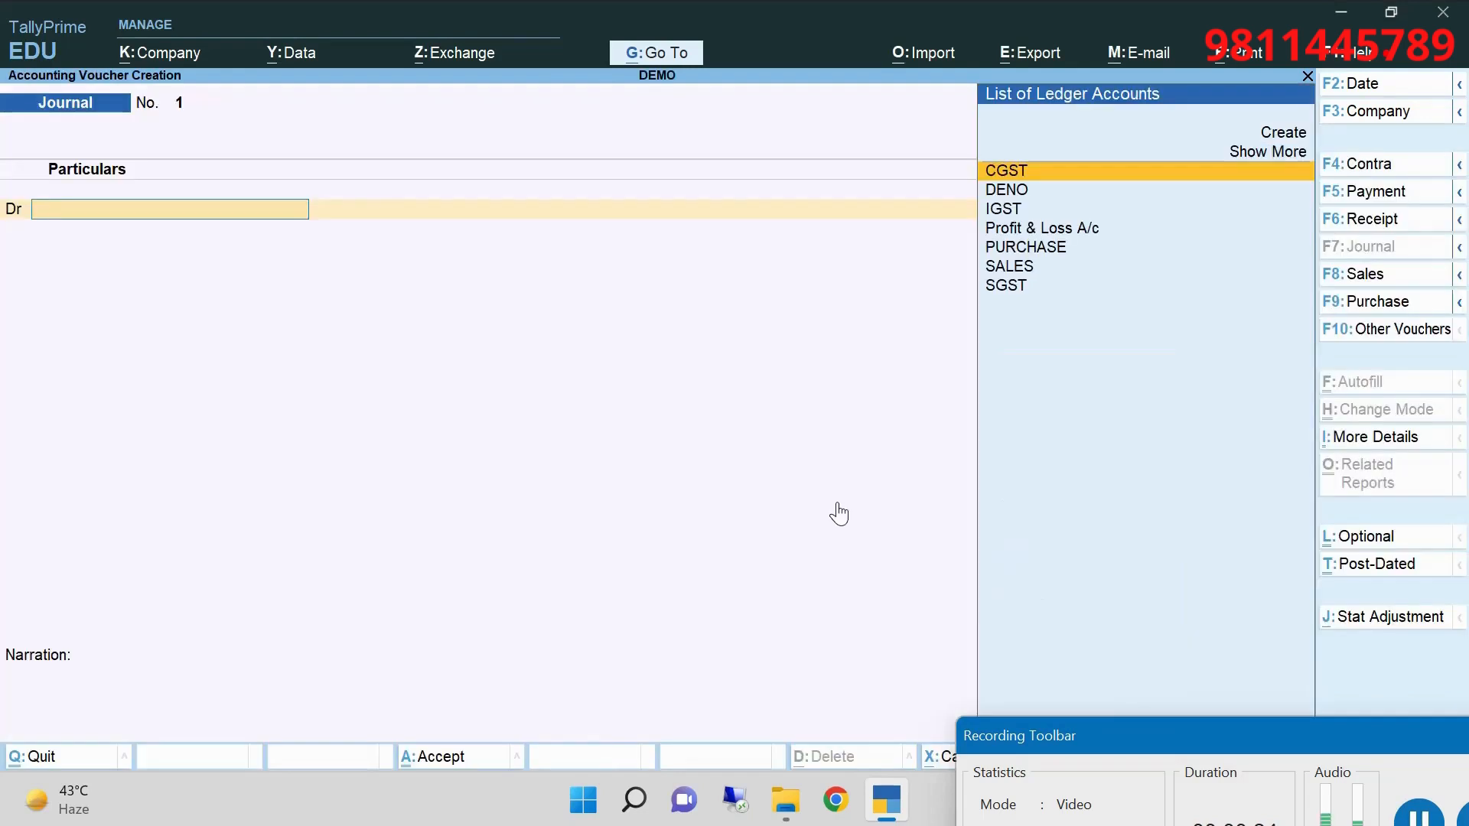
pyautogui.click(1377, 164)
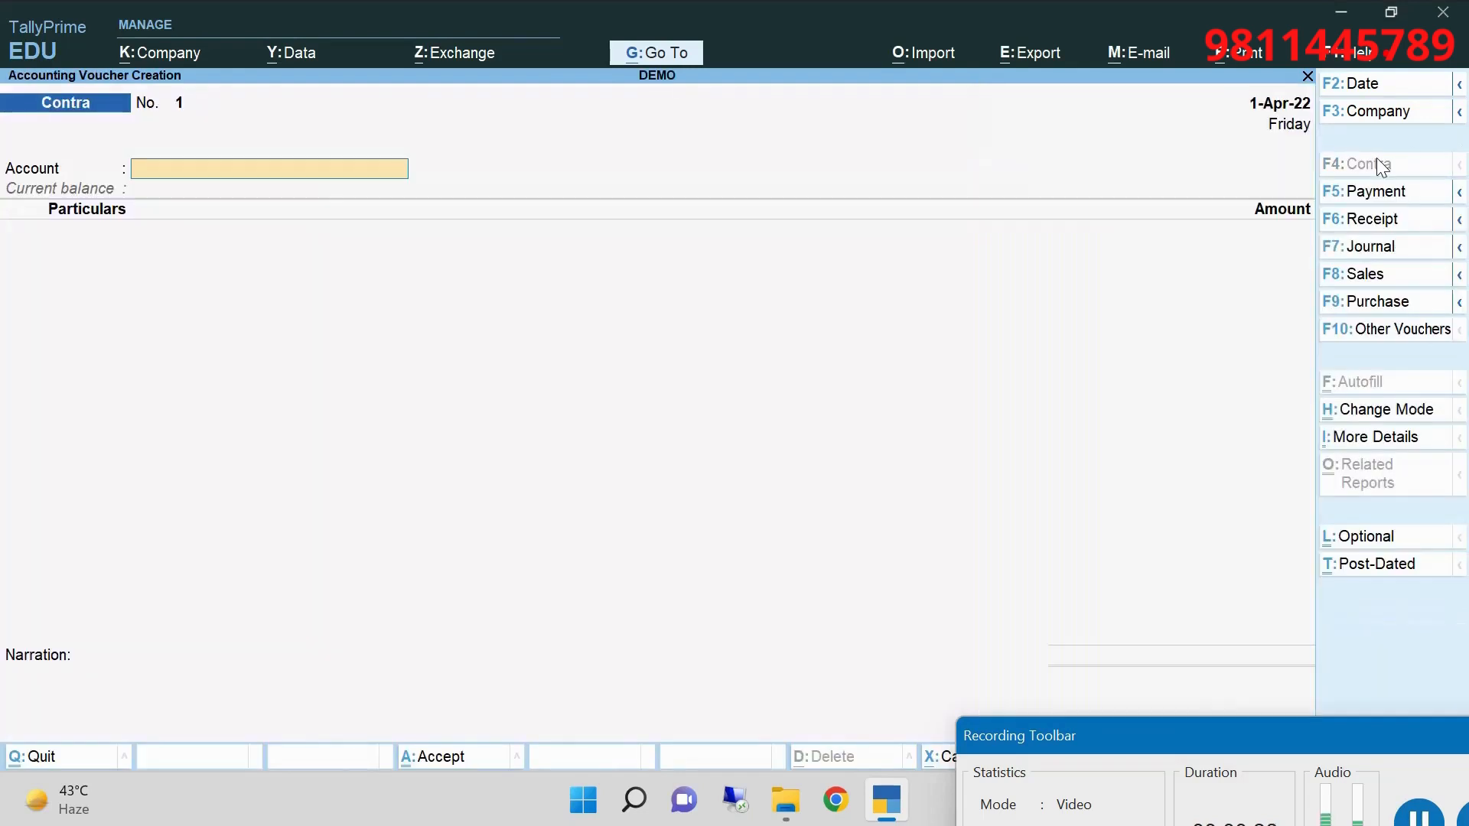
pyautogui.click(1387, 411)
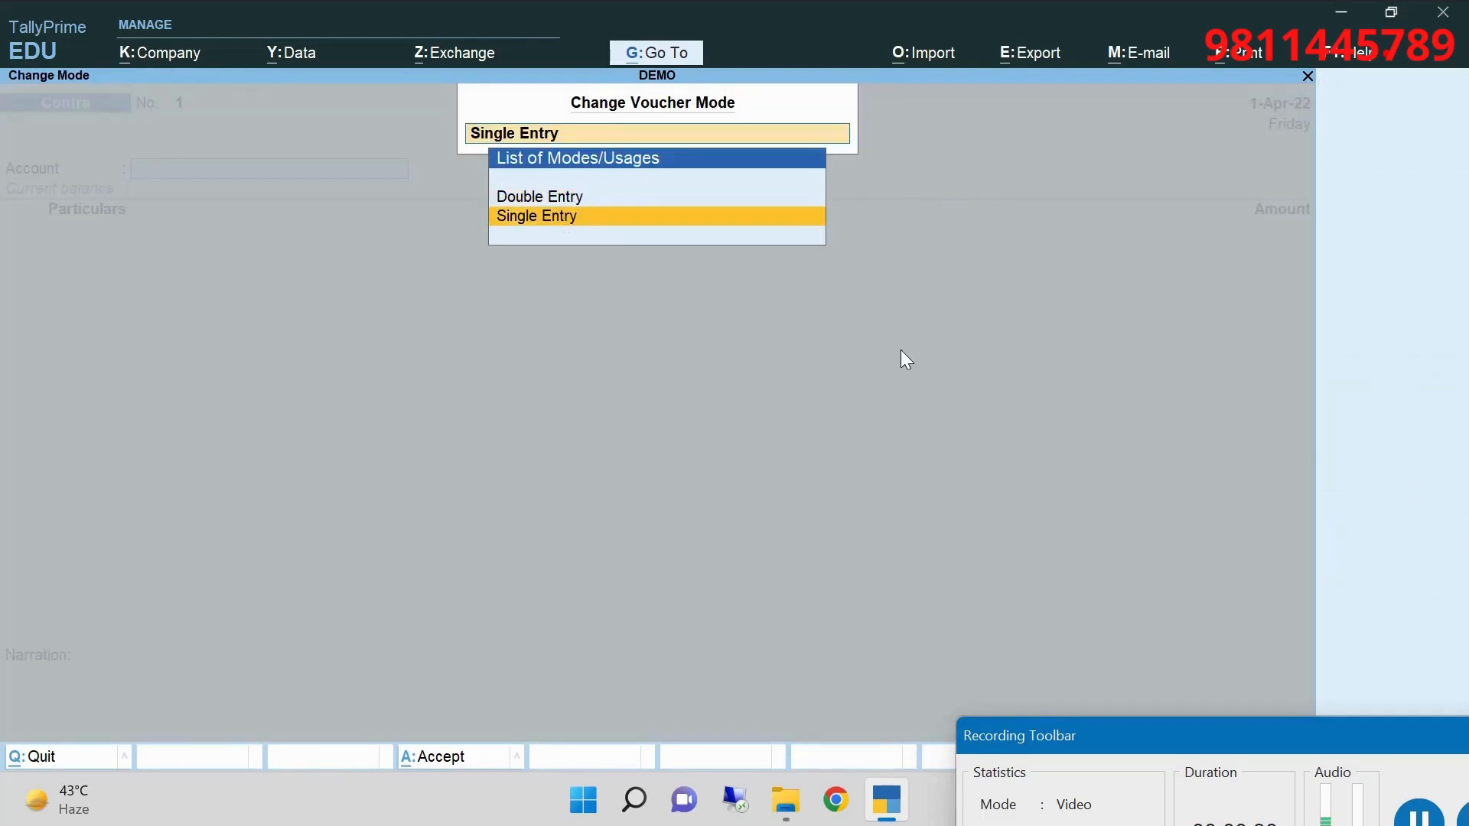
pyautogui.press('Return')
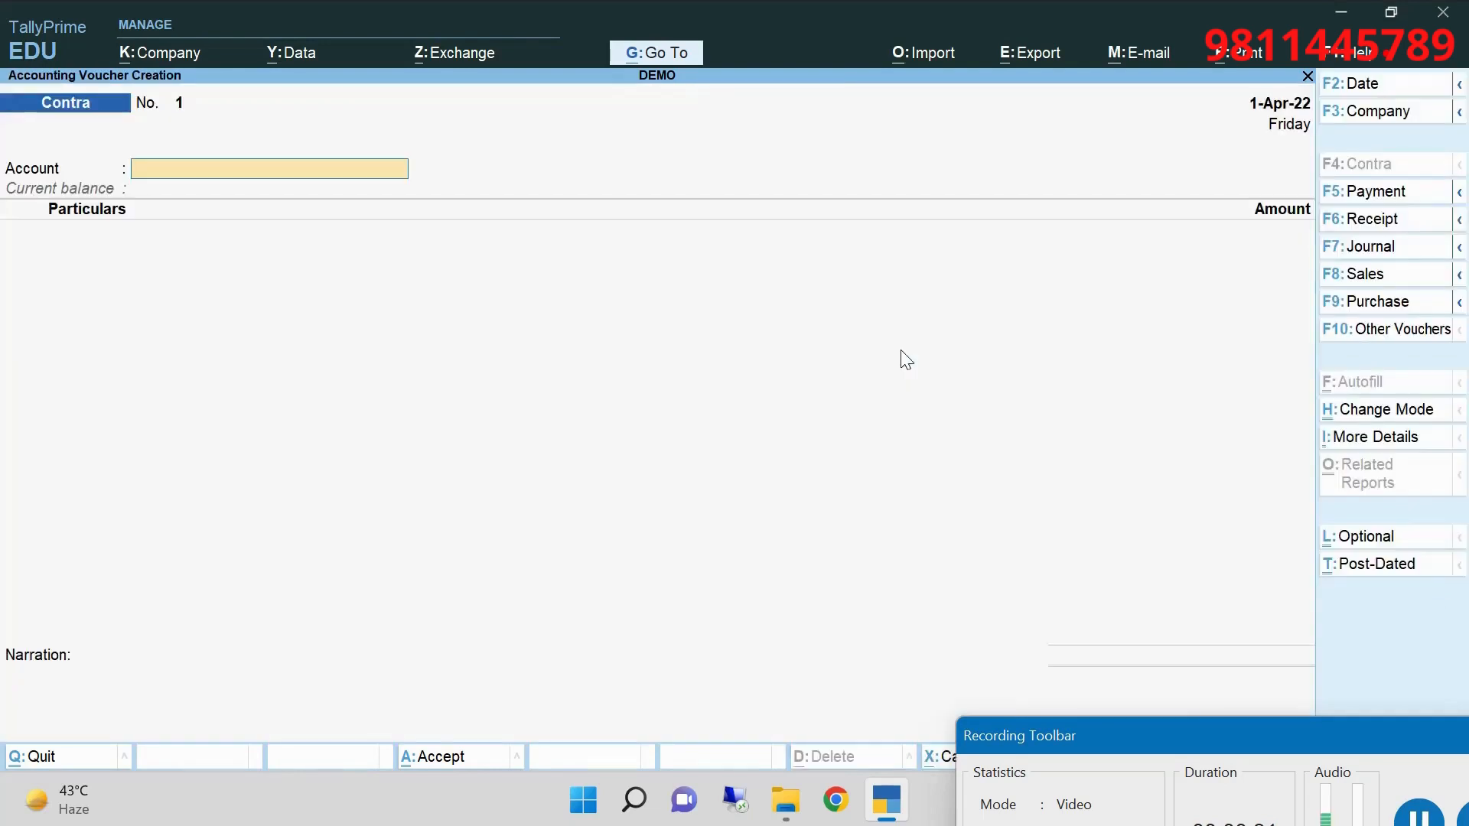
pyautogui.click(1400, 250)
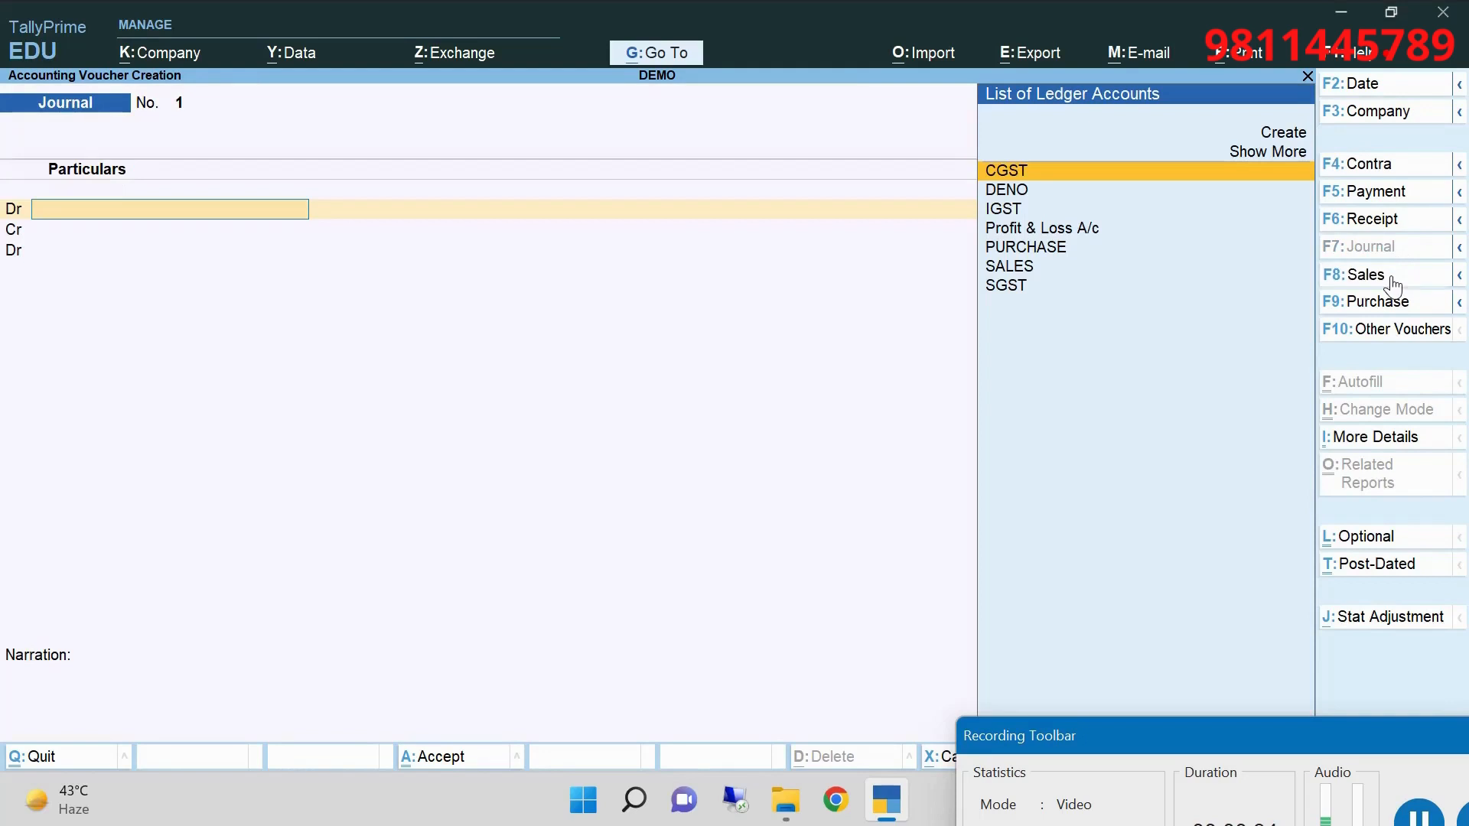
pyautogui.click(1398, 277)
# Open the list of voucher types and show the inactive ones as well
pyautogui.click(1400, 333)
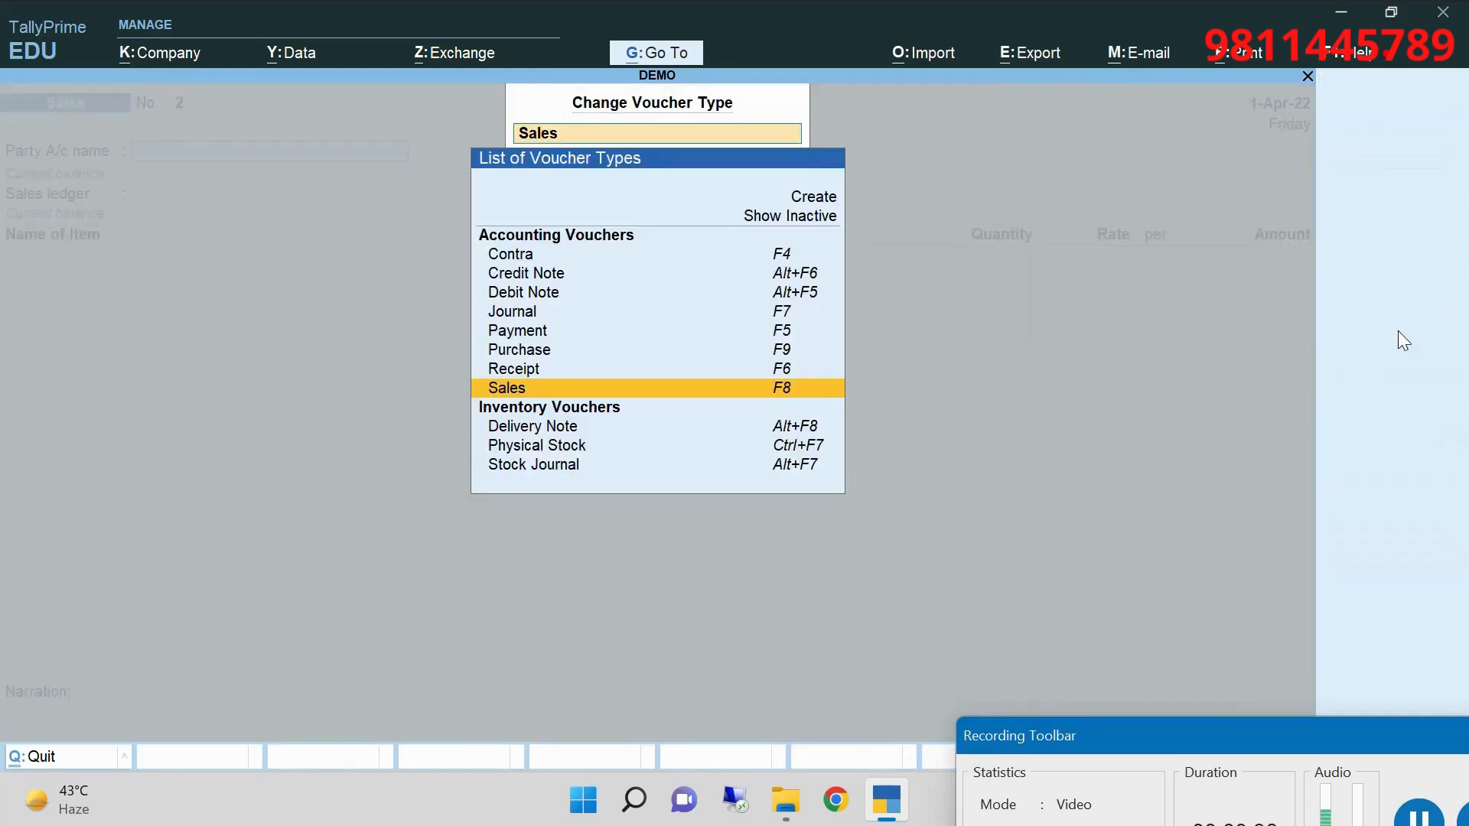
pyautogui.press('Down')
pyautogui.press('Return')
pyautogui.press('Return')
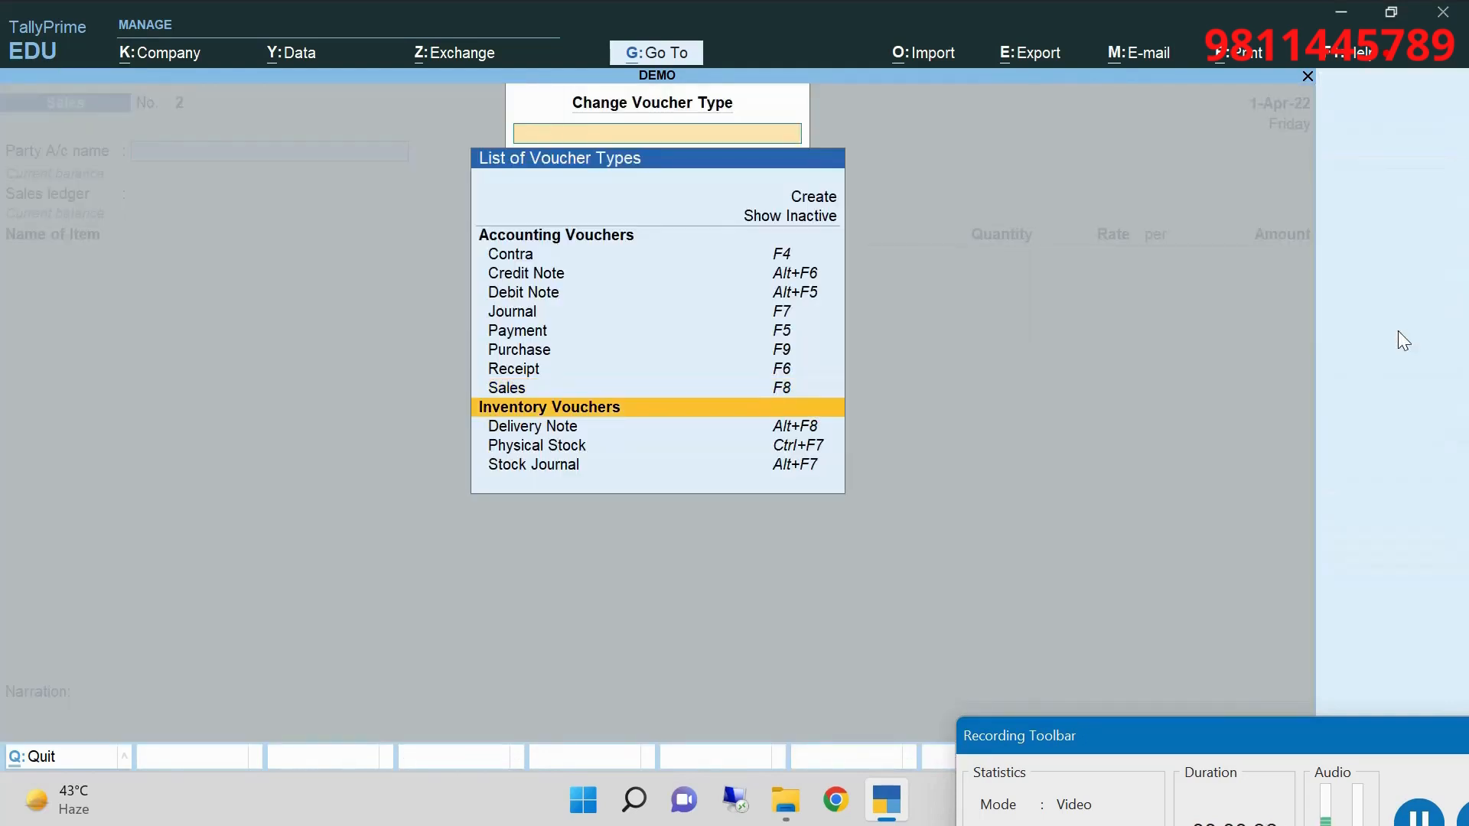
pyautogui.press('Up')
pyautogui.press('Up')
pyautogui.press('Up')
pyautogui.press('Up')
pyautogui.press('Up')
pyautogui.press('Up')
pyautogui.press('Up')
pyautogui.press('Up')
pyautogui.press('Up')
pyautogui.press('Return')
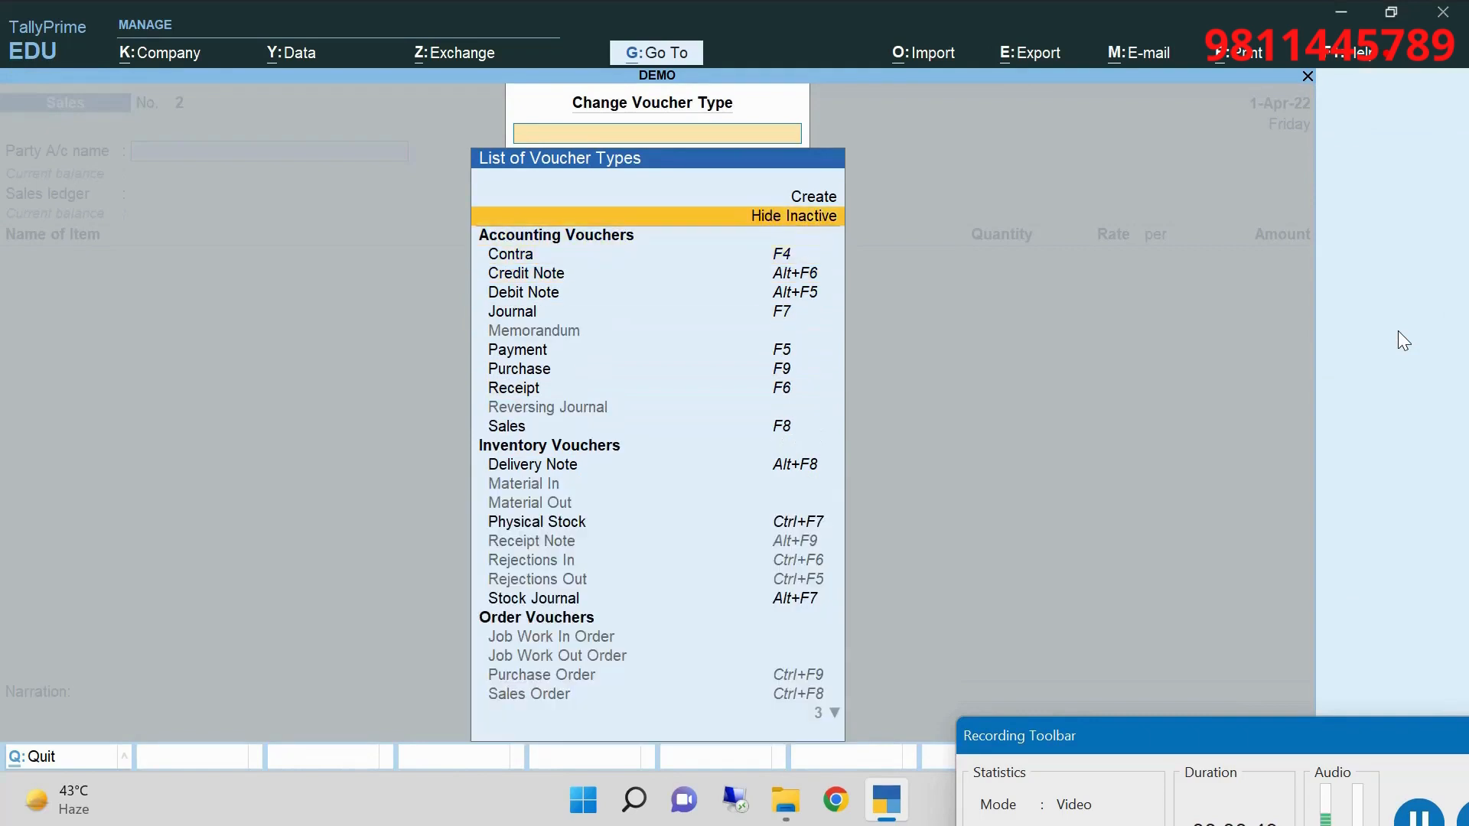
# Examine the accounting and inventory voucher types in the list, including the inactive ones such as Receipt Note and Rejections Out
pyautogui.press('Down')
pyautogui.press('Down')
pyautogui.press('Down')
pyautogui.press('Down')
pyautogui.press('Down')
pyautogui.press('Down')
pyautogui.press('Down')
pyautogui.press('Down')
pyautogui.press('Down')
pyautogui.press('Down')
pyautogui.press('Down')
pyautogui.press('Down')
pyautogui.press('Down')
pyautogui.press('Down')
pyautogui.press('Down')
pyautogui.press('Down')
pyautogui.press('Down')
pyautogui.press('Down')
pyautogui.press('Down')
pyautogui.press('Up')
pyautogui.press('Up')
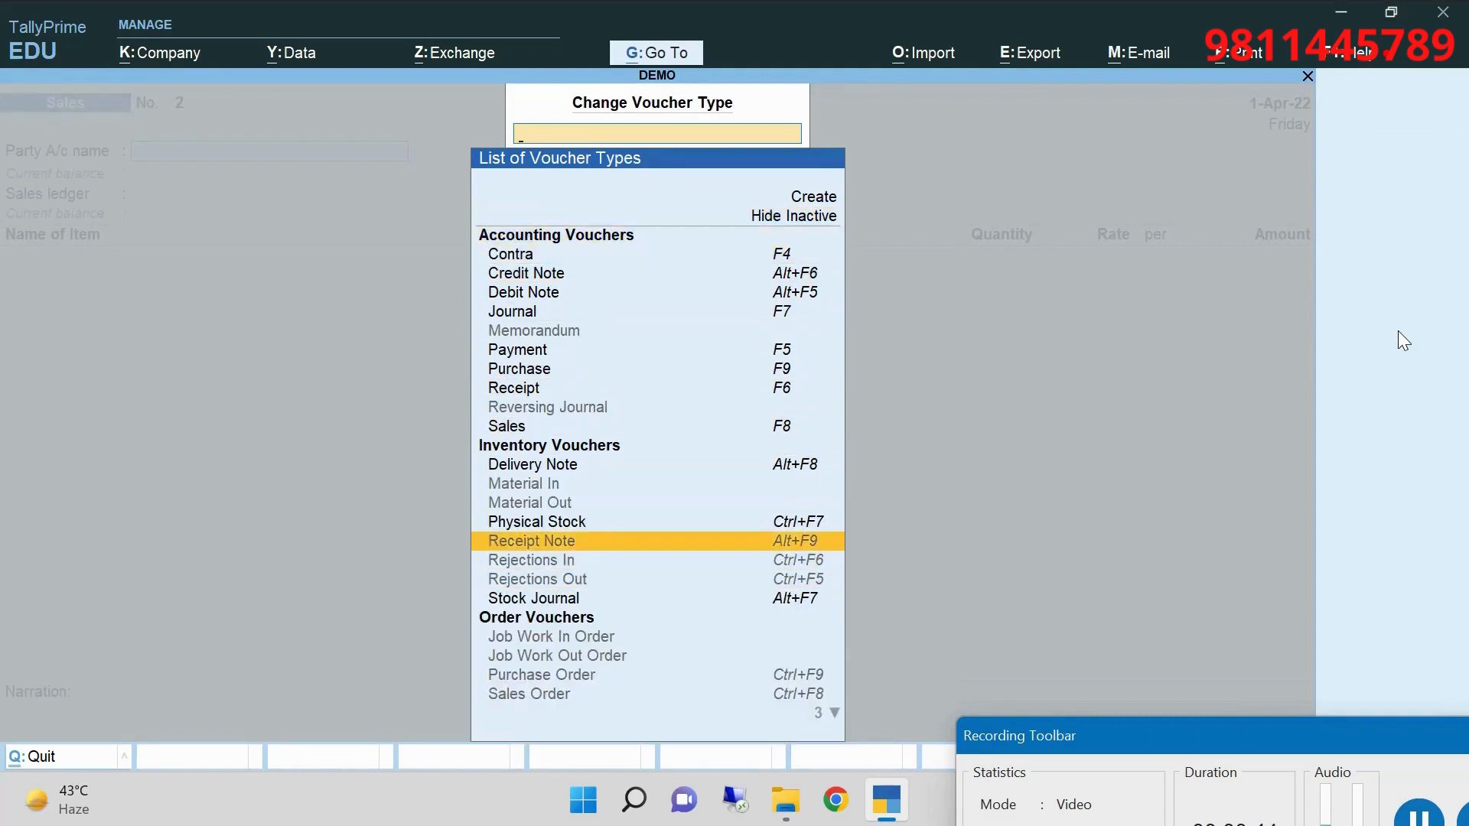
pyautogui.press('Down')
pyautogui.press('Down')
pyautogui.press('Down')
pyautogui.press('Up')
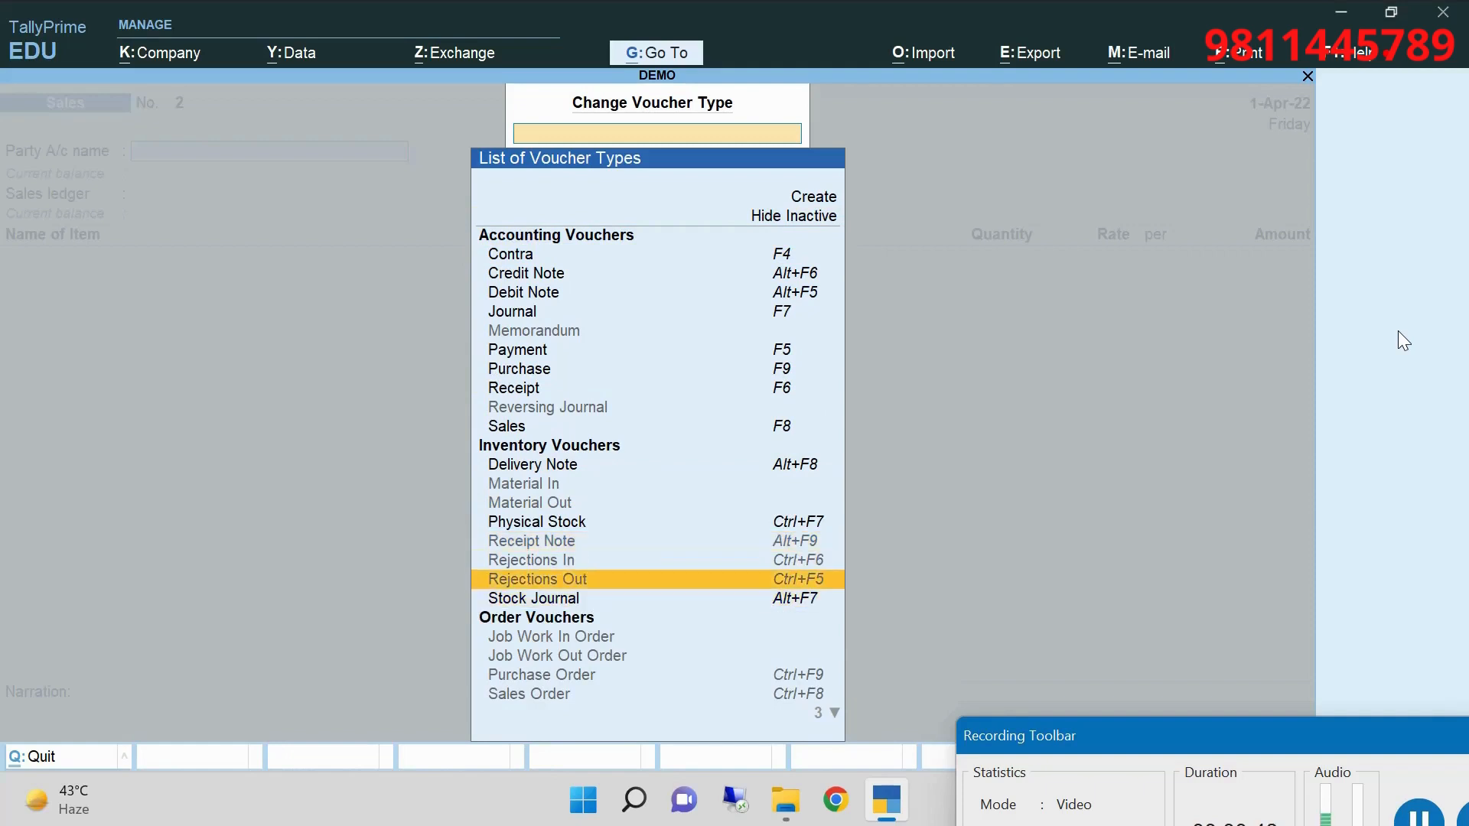
pyautogui.press('Up')
# Examine the order and payroll voucher types, and return to the sales voucher without choosing one
pyautogui.press('Down')
pyautogui.press('Down')
pyautogui.press('Down')
pyautogui.press('Down')
pyautogui.press('Down')
pyautogui.press('Down')
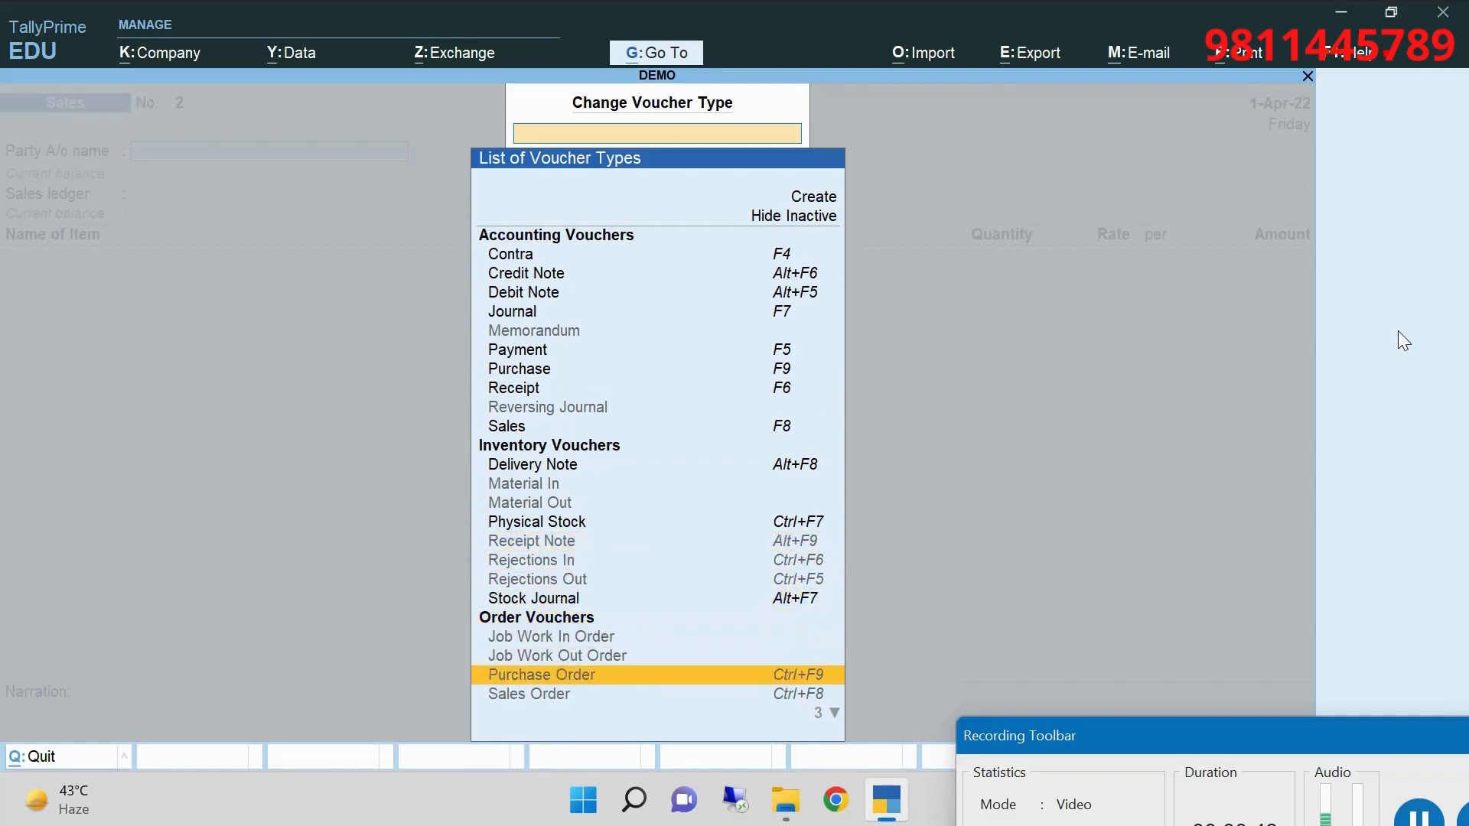
pyautogui.press('Down')
pyautogui.press('Down')
pyautogui.press('Down')
pyautogui.press('Up')
pyautogui.press('Up')
pyautogui.press('Up')
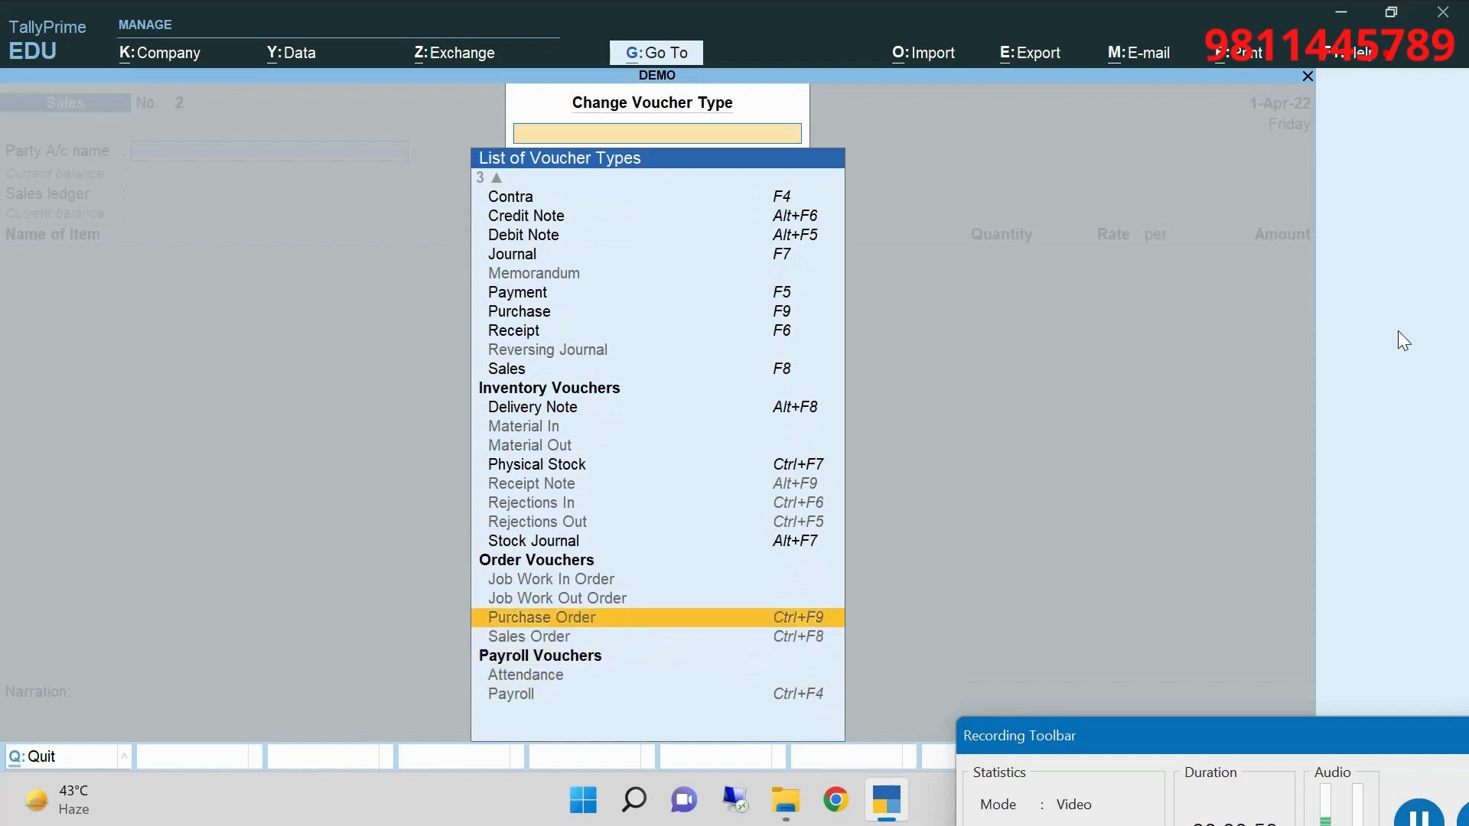
pyautogui.press('Up')
pyautogui.press('Up')
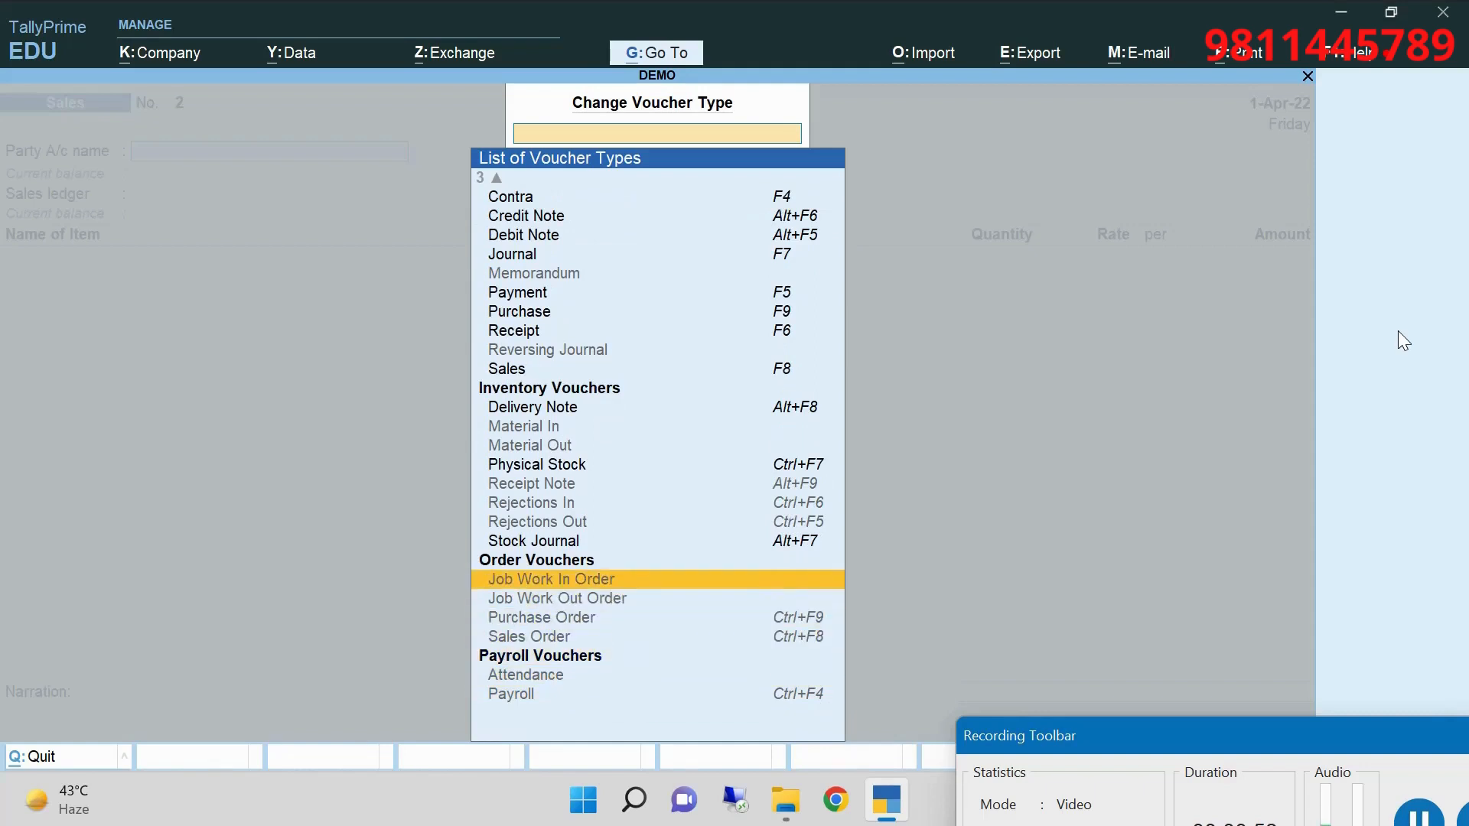
pyautogui.press('Escape')
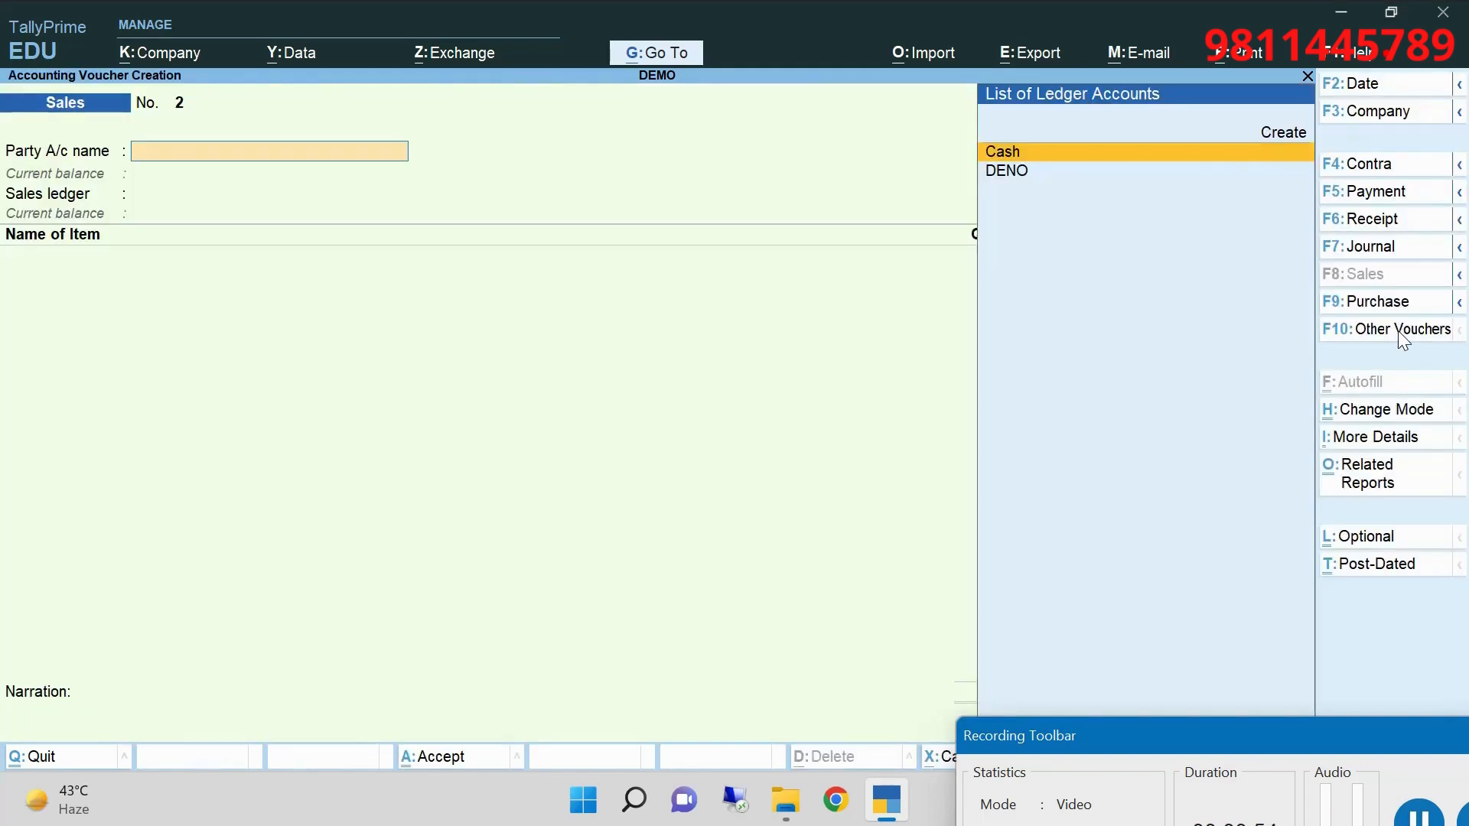
# Look at the related reports offered for the sales voucher and quit the blank voucher without saving
pyautogui.click(1369, 496)
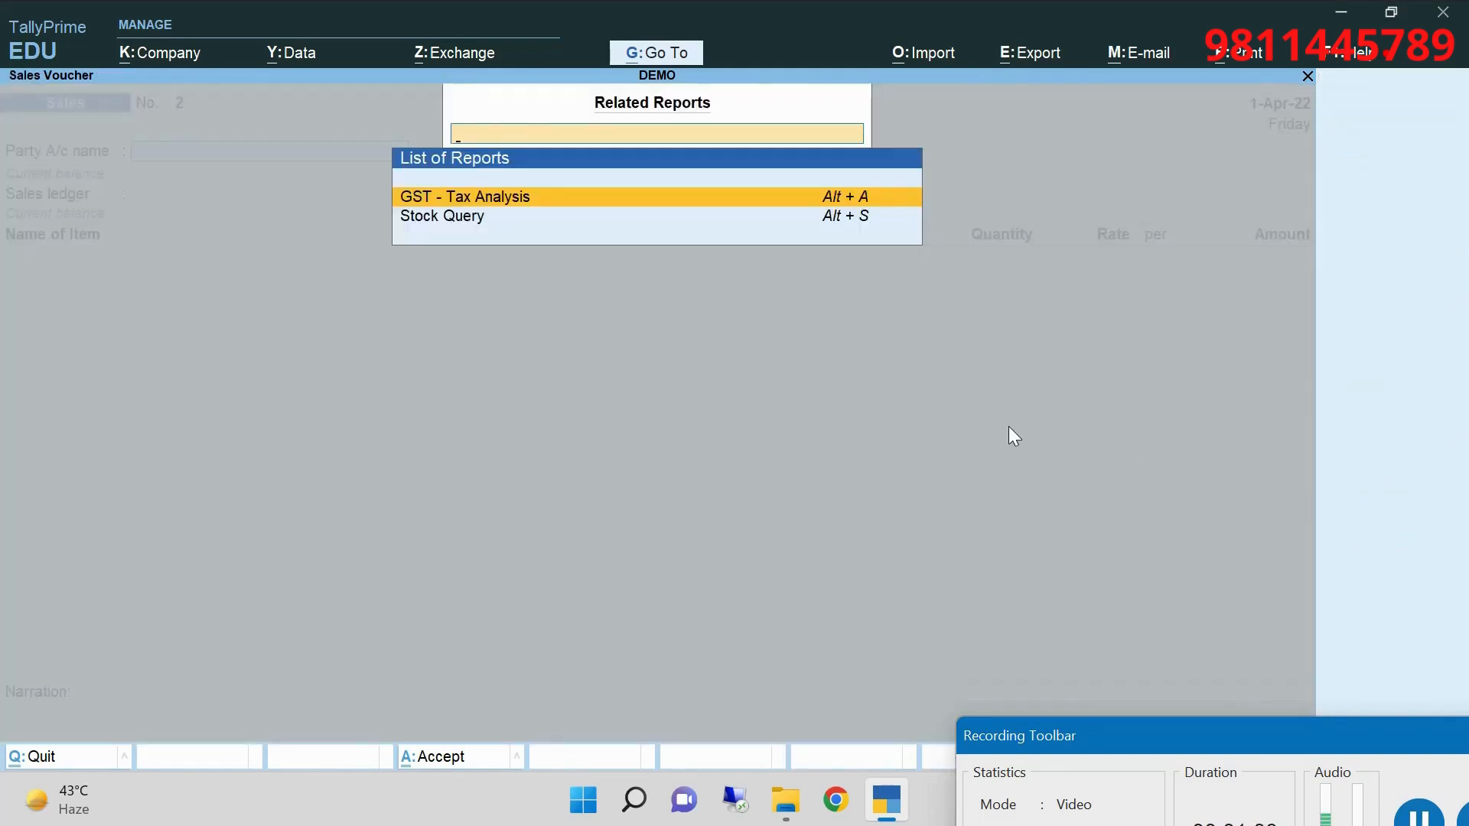
pyautogui.press('Return')
pyautogui.press('Escape')
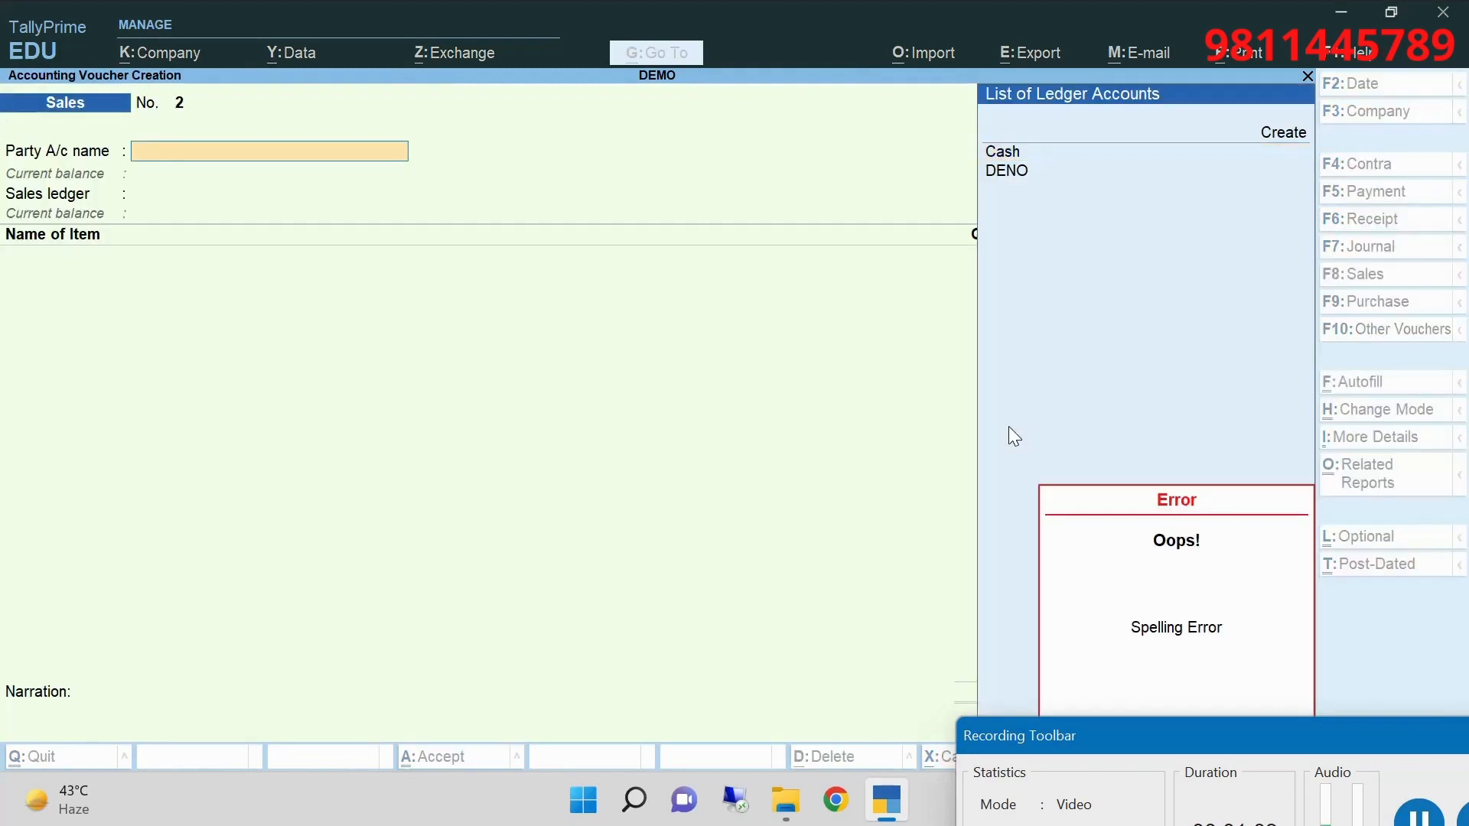
pyautogui.press('Escape')
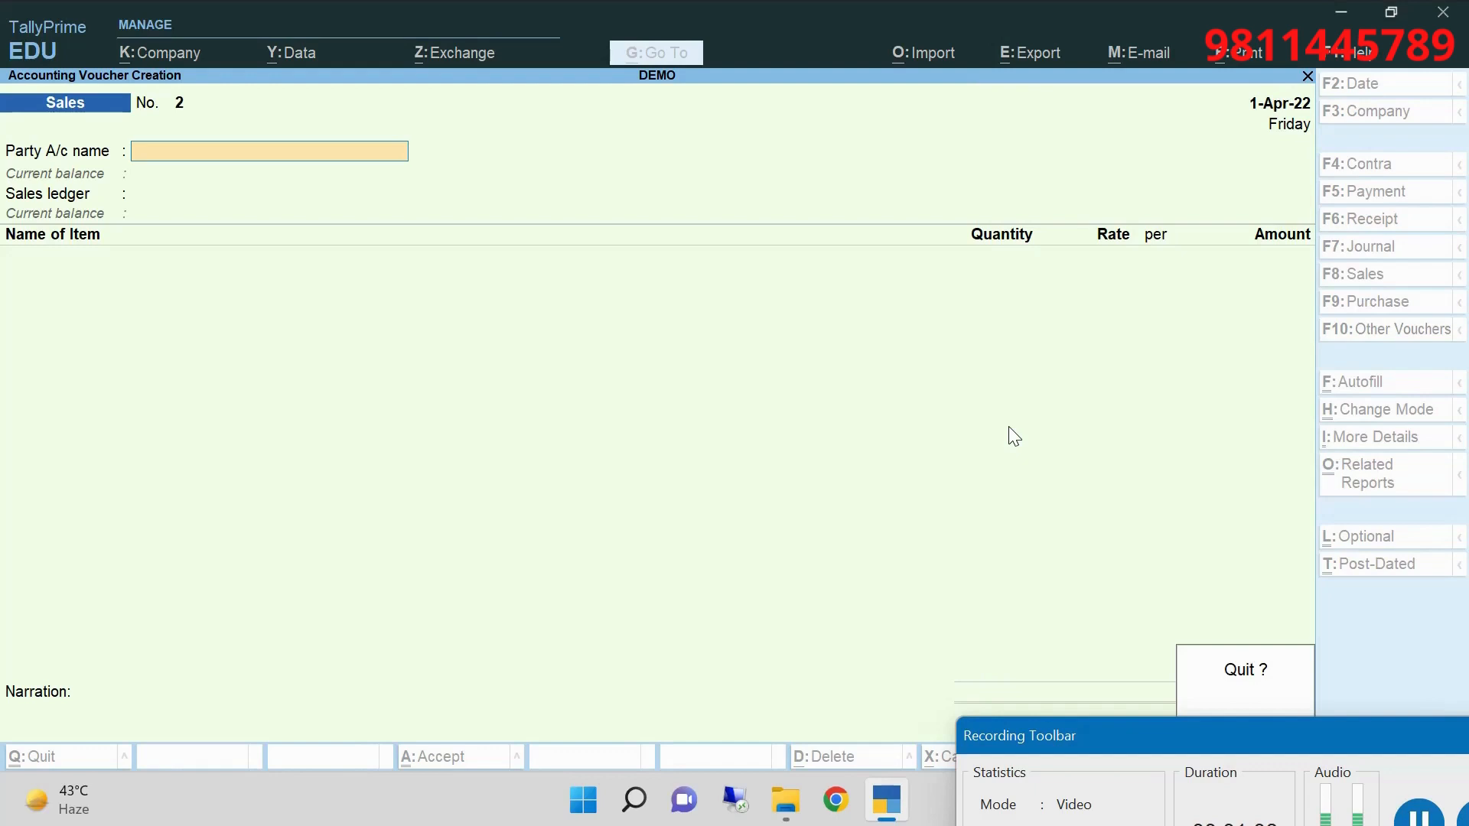
pyautogui.press('Return')
# View the Day Book from the Gateway of Tally and close it again
pyautogui.press('Down')
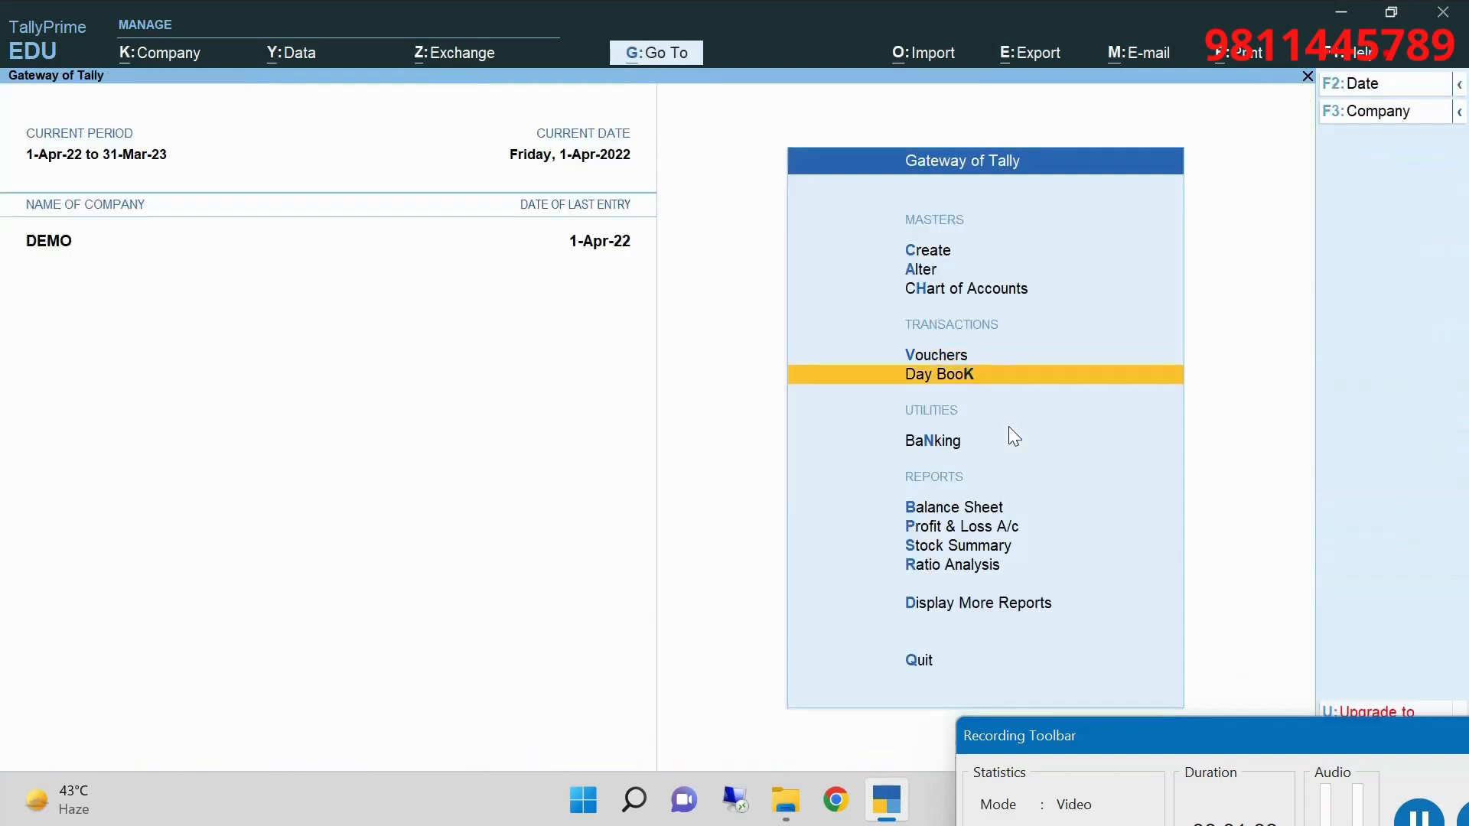
pyautogui.press('Return')
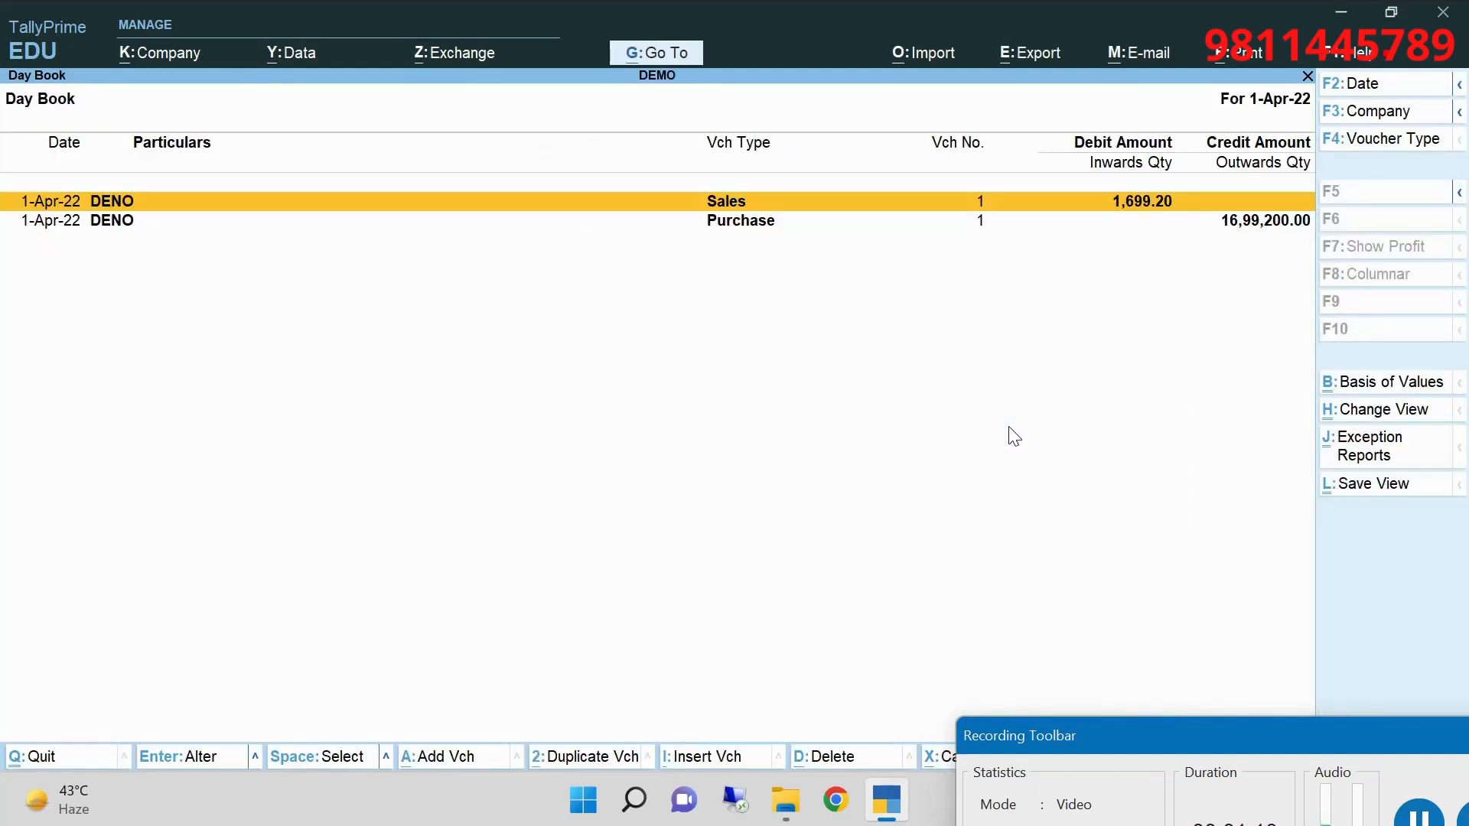
pyautogui.press('Escape')
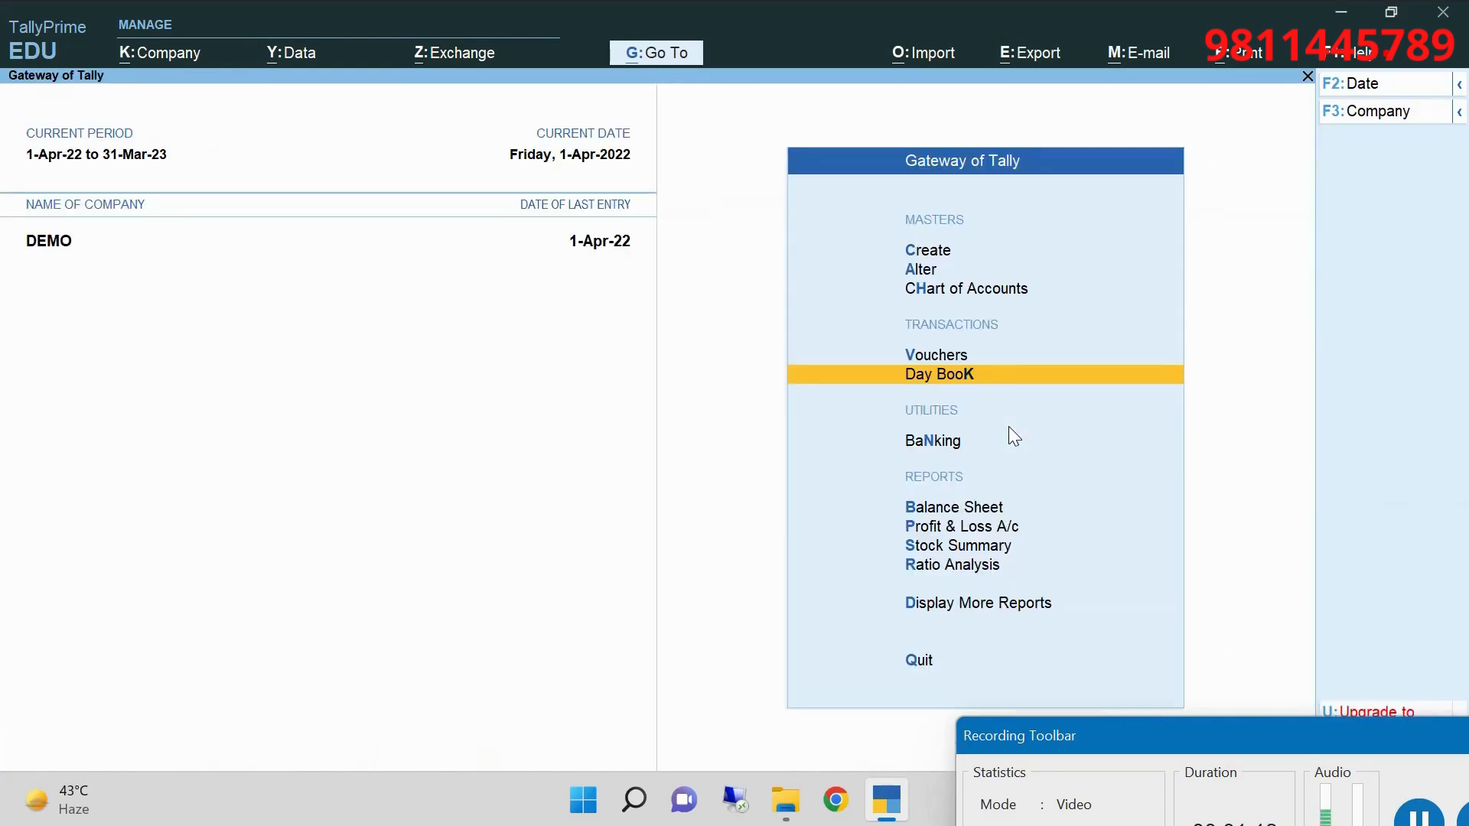
pyautogui.press('d')
pyautogui.press('Down')
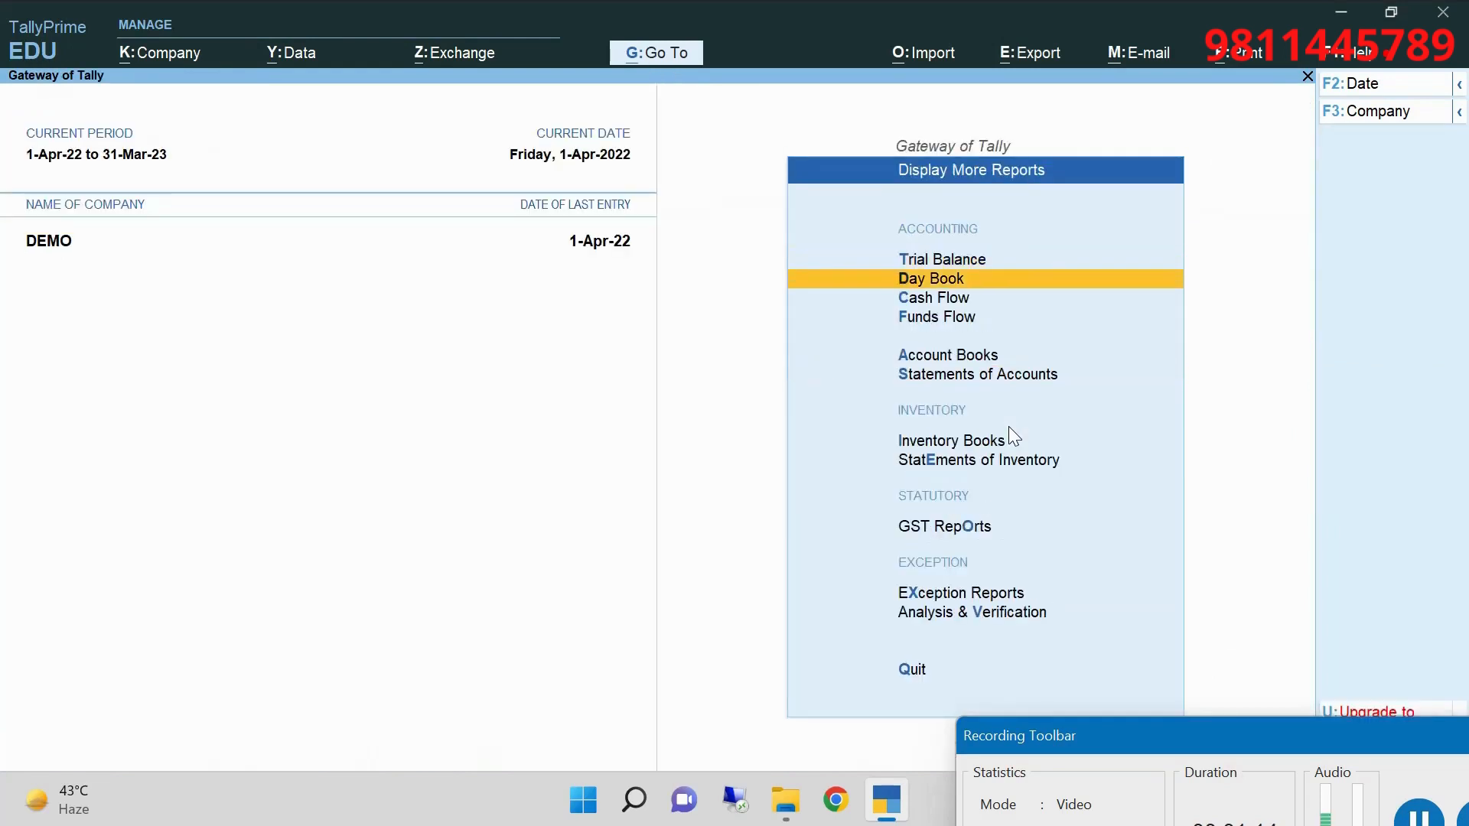
pyautogui.press('Escape')
pyautogui.press('Up')
pyautogui.press('Up')
pyautogui.press('Up')
pyautogui.press('Up')
pyautogui.press('Up')
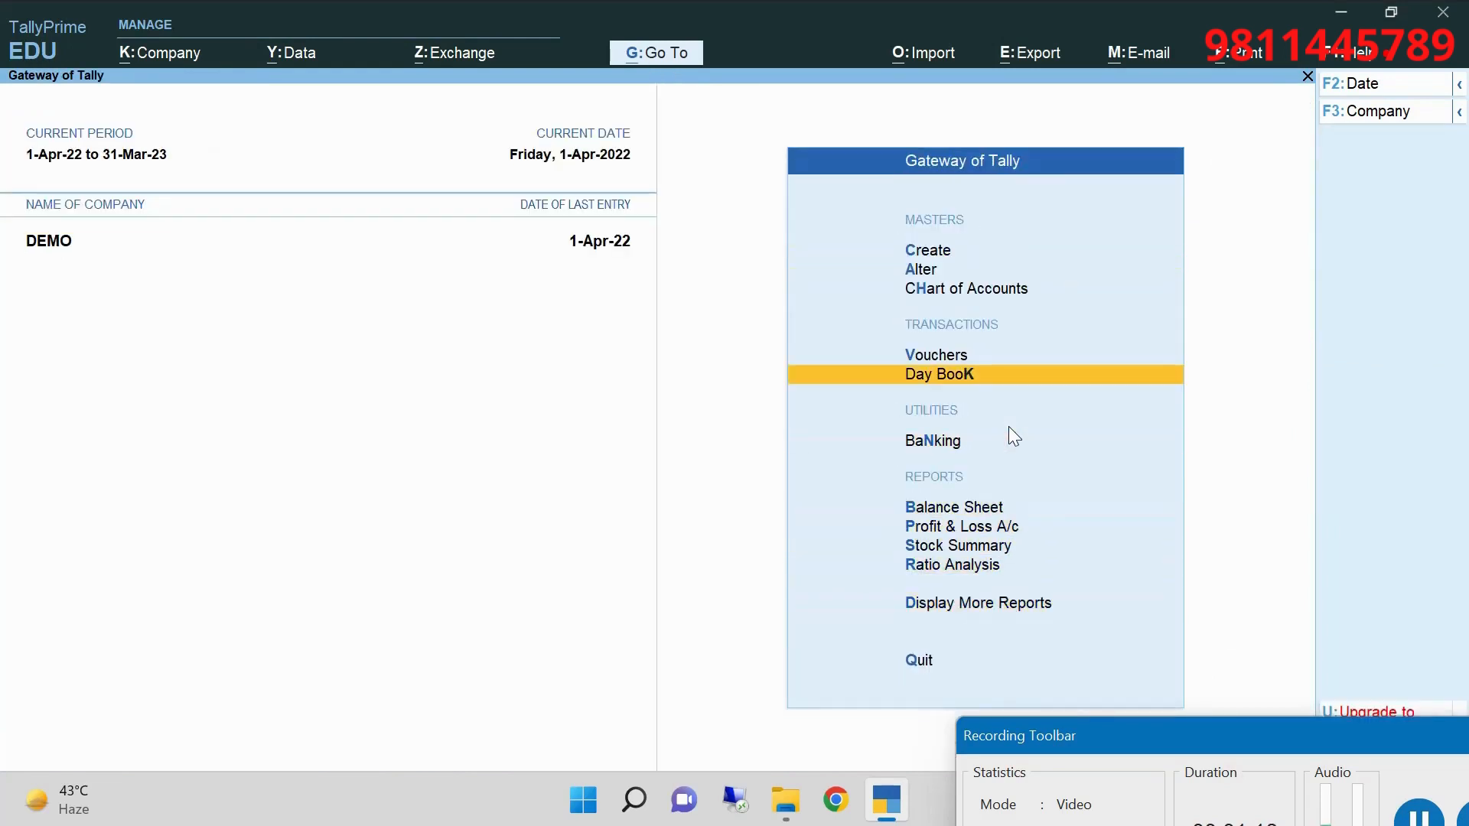
pyautogui.press('Down')
pyautogui.press('Up')
pyautogui.press('Up')
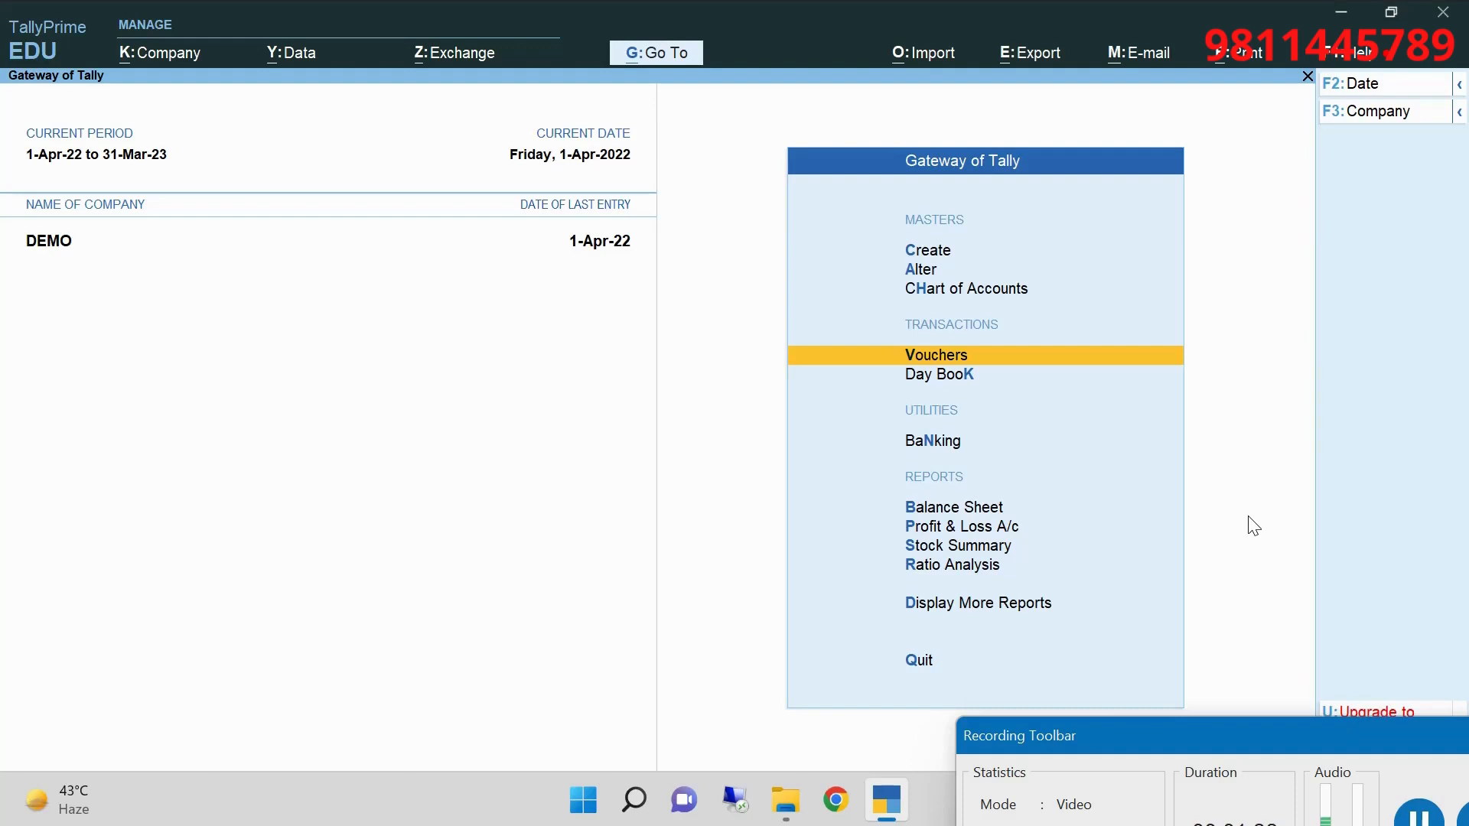
# View sales voucher No. 1 from the Day Book, quit it without saving, and return to the Gateway of Tally
pyautogui.press('k')
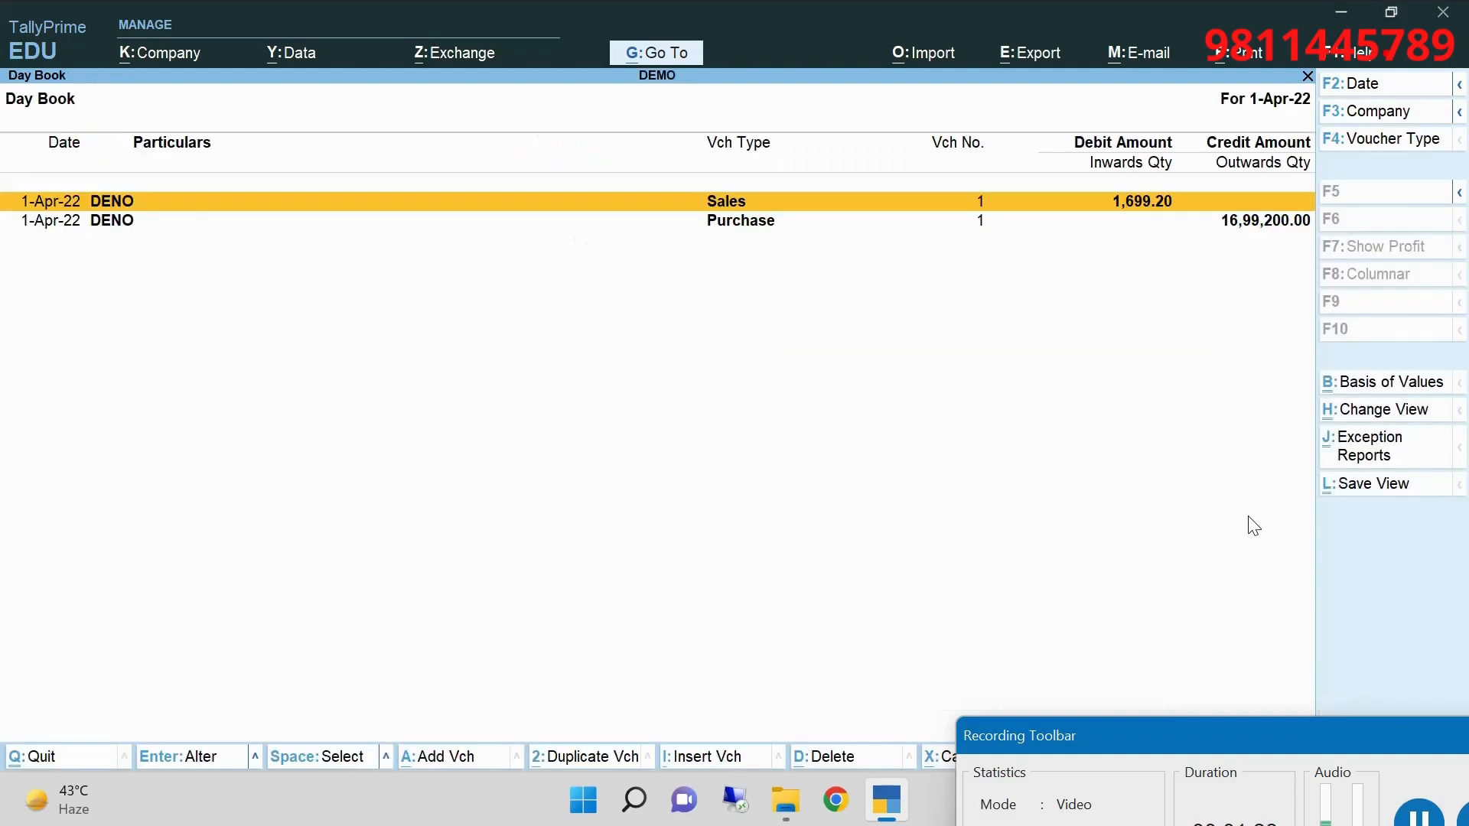
pyautogui.press('Return')
pyautogui.press('BackSpace')
pyautogui.press('Escape')
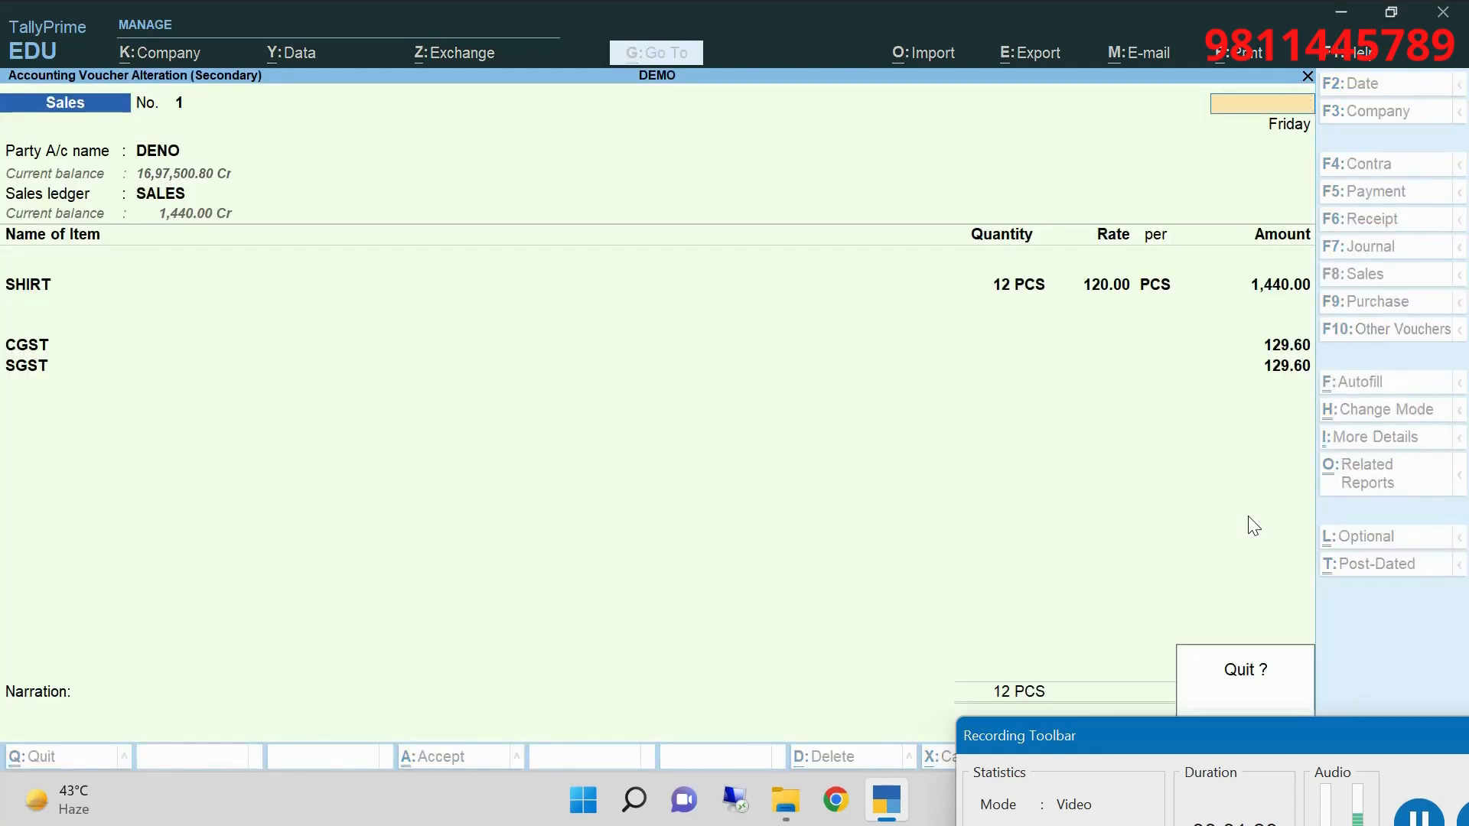
pyautogui.press('y')
pyautogui.press('Escape')
# View the Balance Sheet and the Profit & Loss A/c of the DEMO company, closing each report
pyautogui.press('Down')
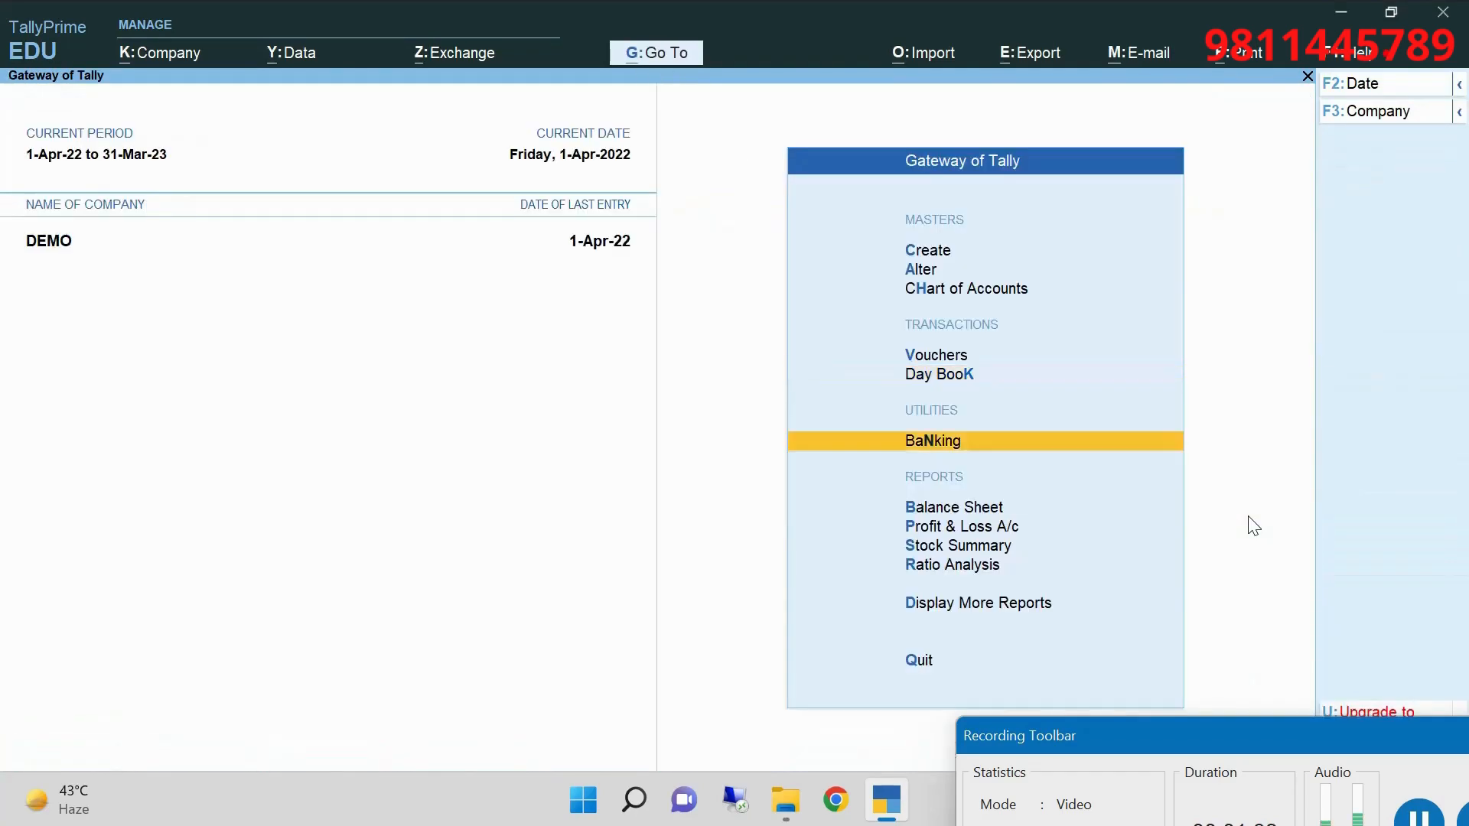
pyautogui.press('Down')
pyautogui.press('Return')
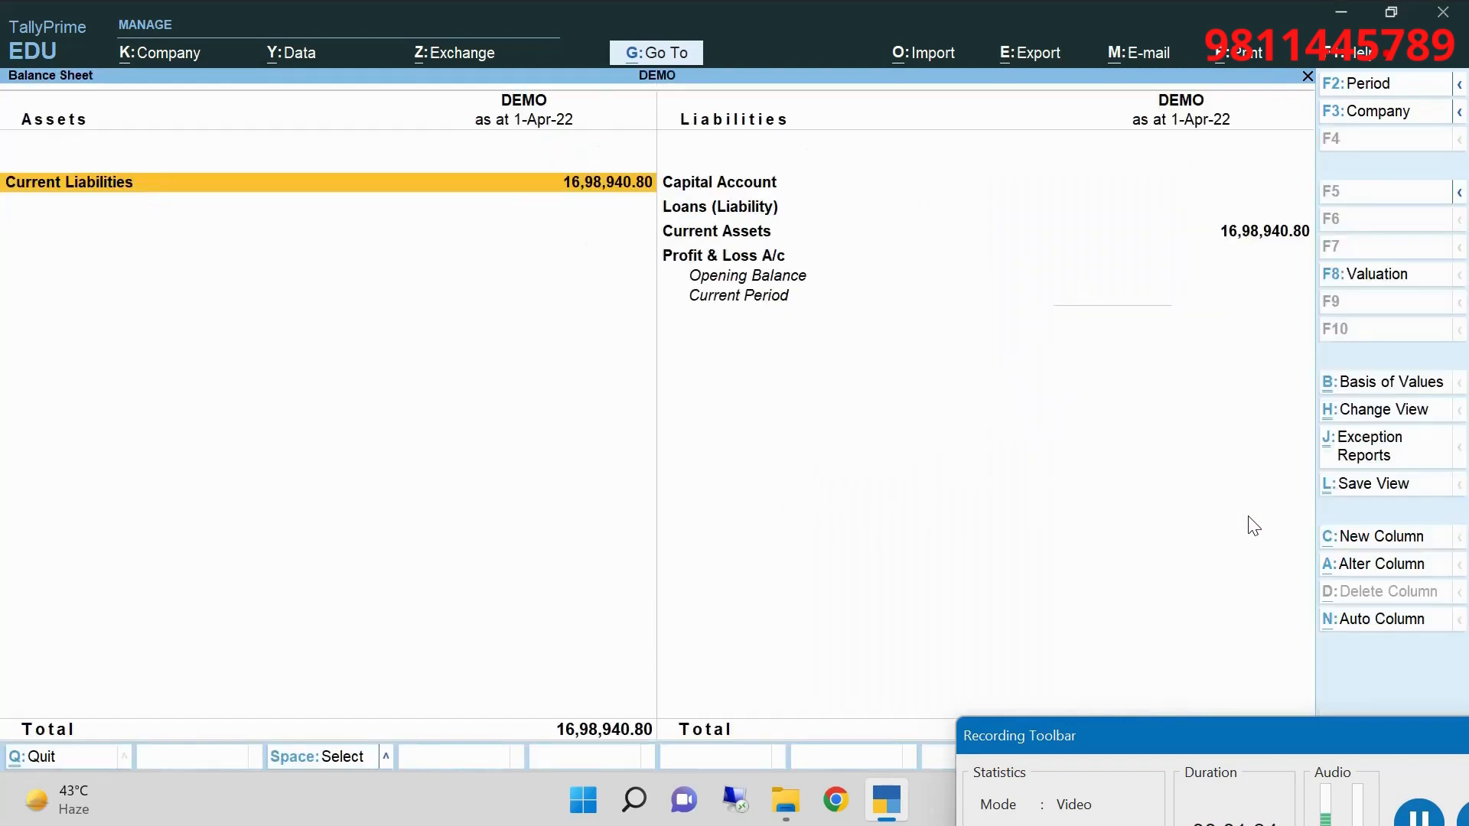
pyautogui.press('Escape')
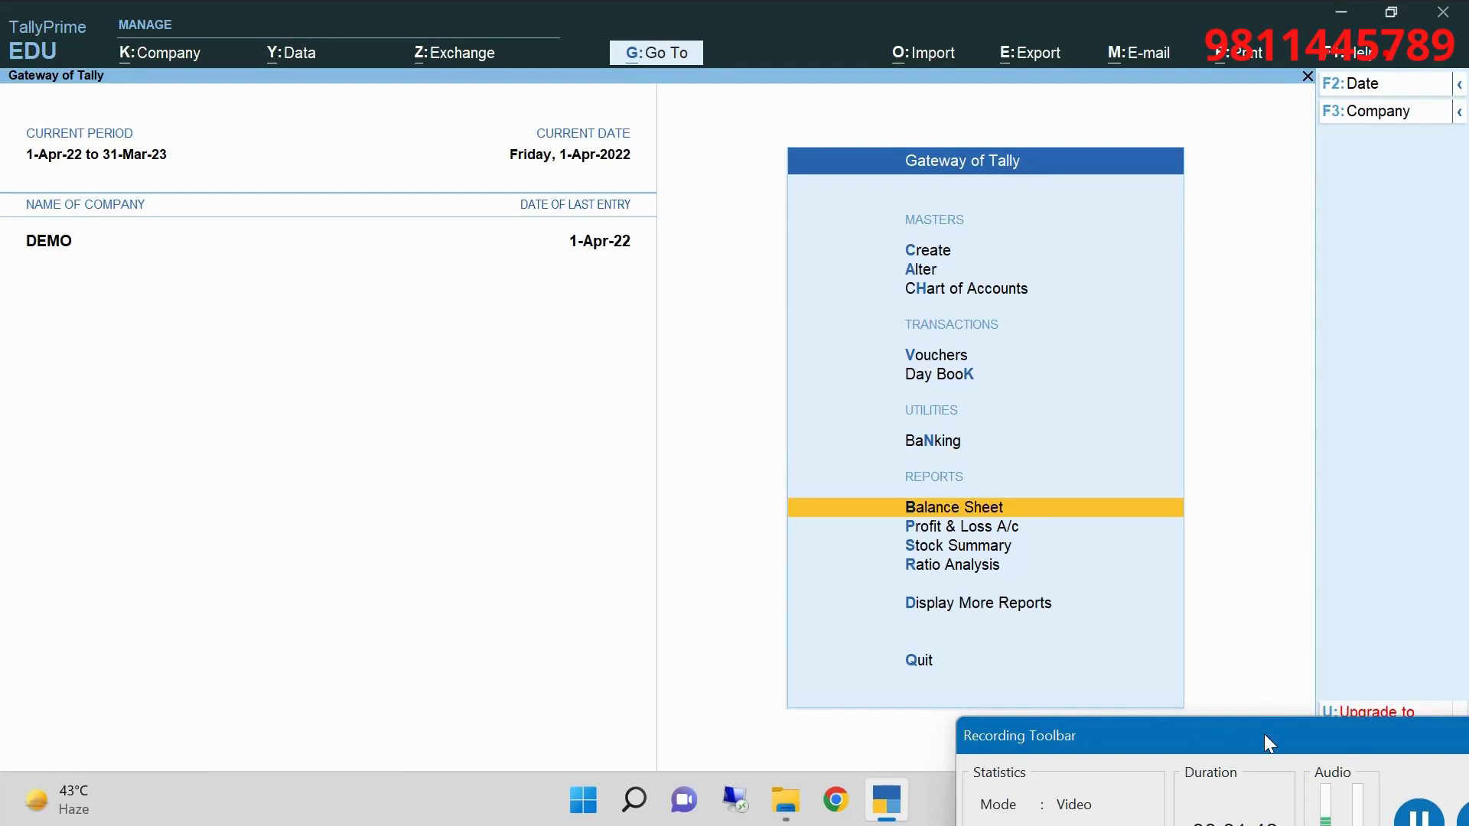
pyautogui.moveTo(1264, 735); pyautogui.dragTo(1279, 773)
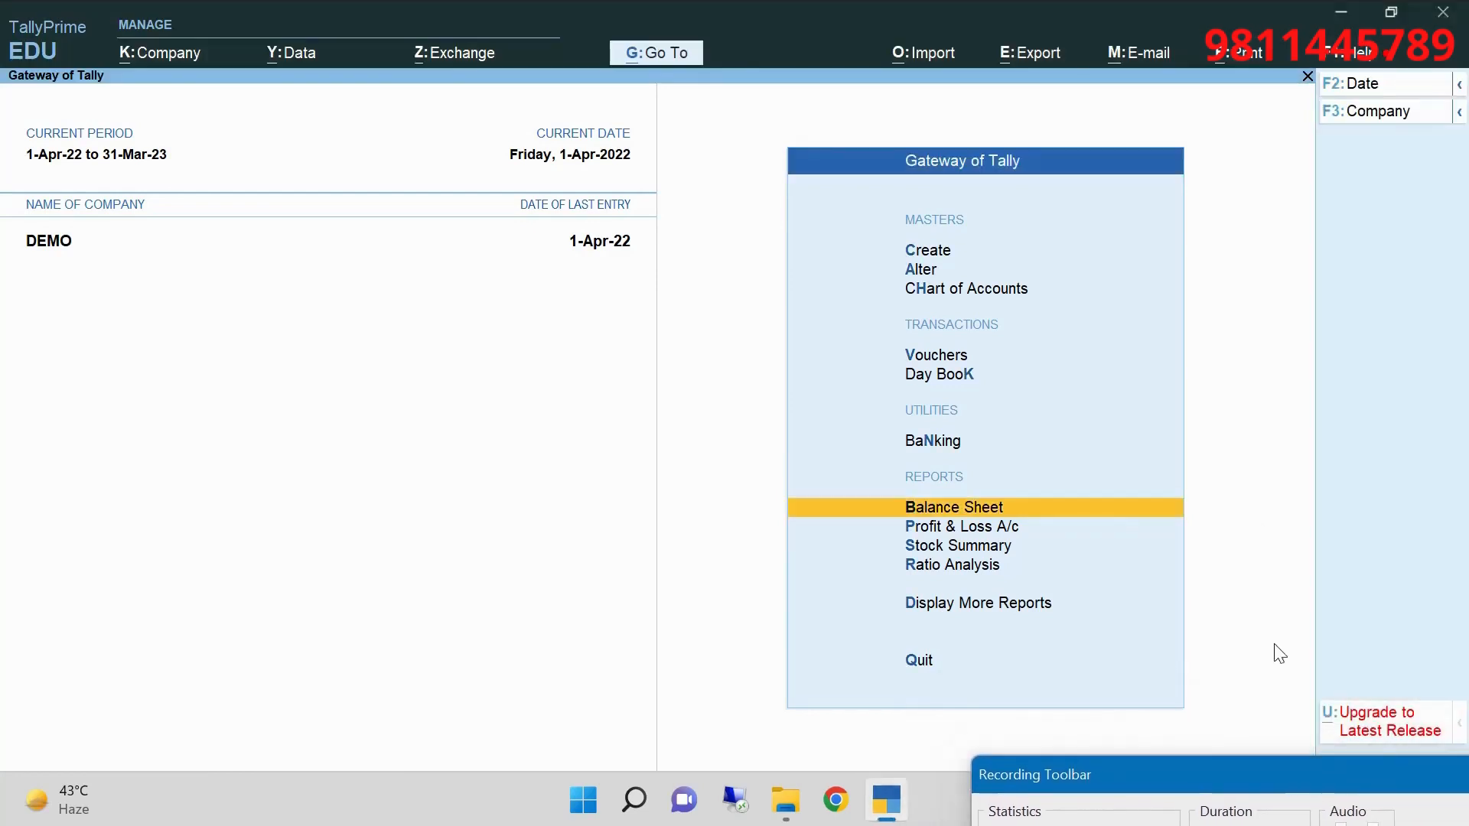
pyautogui.press('Down')
pyautogui.press('Return')
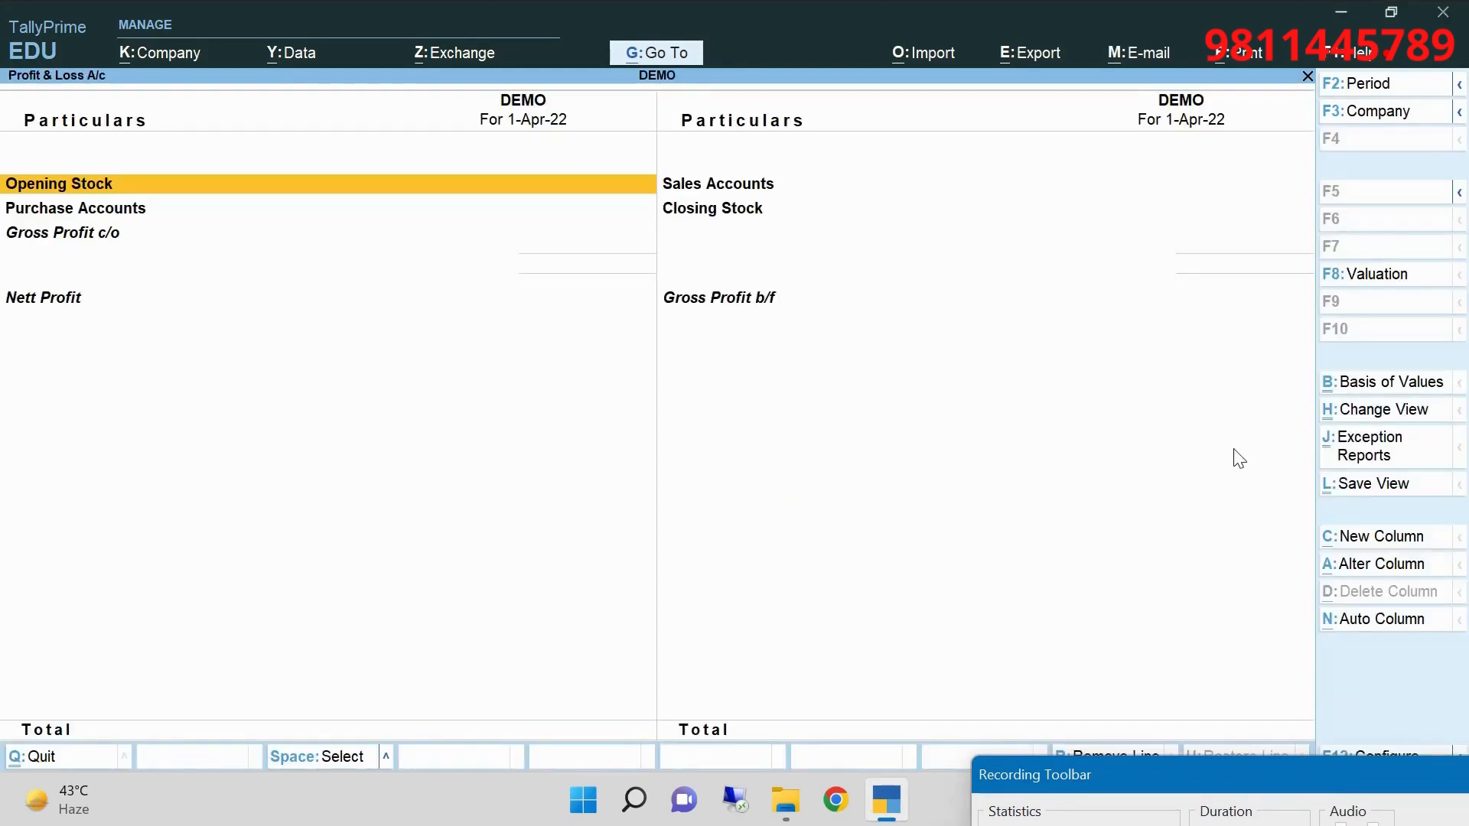
pyautogui.press('Escape')
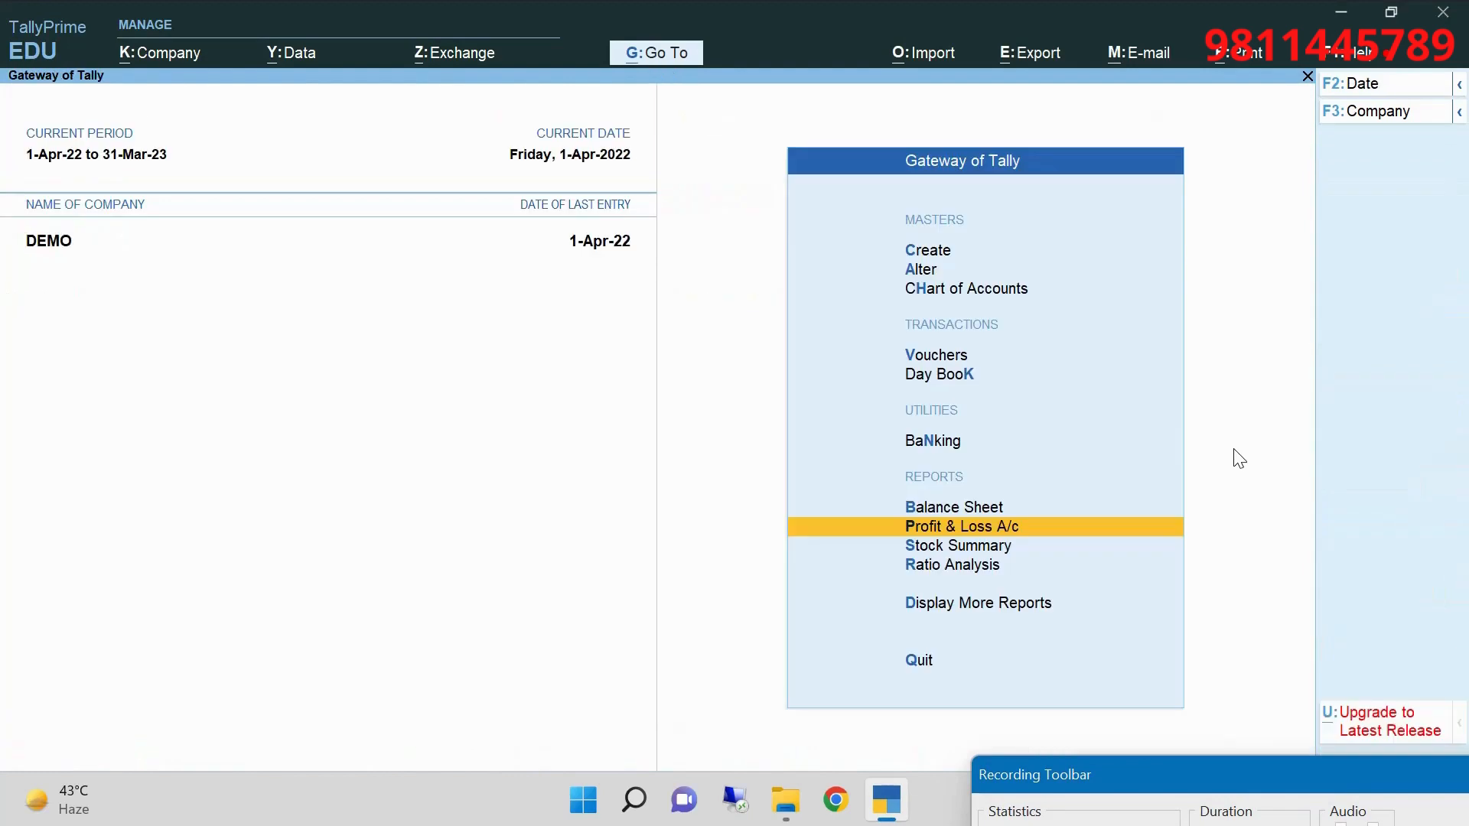
# View the Stock Summary and Ratio Analysis reports, returning to the Gateway of Tally from each
pyautogui.press('Down')
pyautogui.press('Return')
pyautogui.press('Escape')
pyautogui.press('Down')
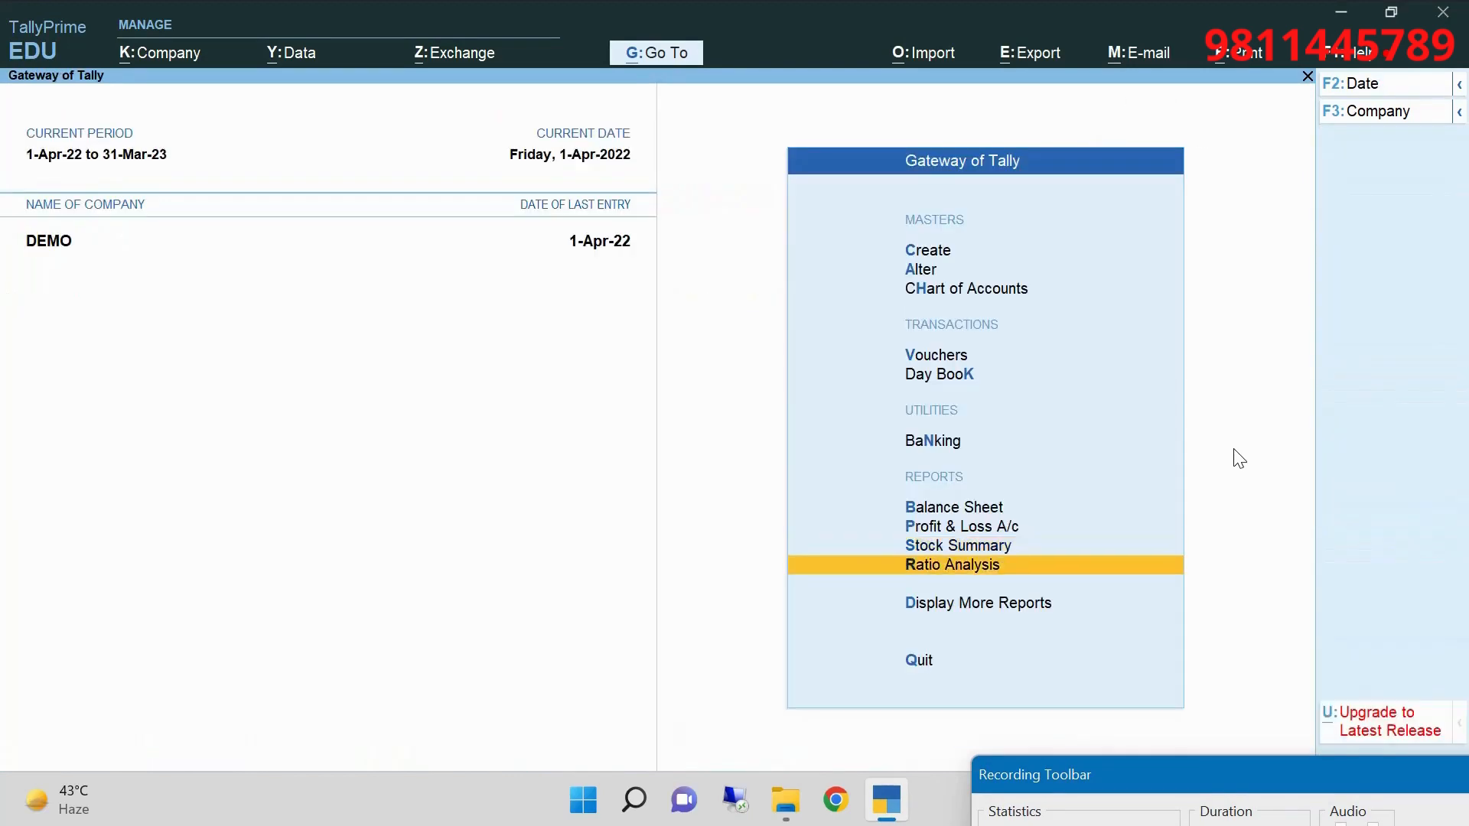
pyautogui.press('Return')
pyautogui.press('Escape')
# Examine the accounting, inventory, statutory and exception reports offered under Display More Reports
pyautogui.press('Down')
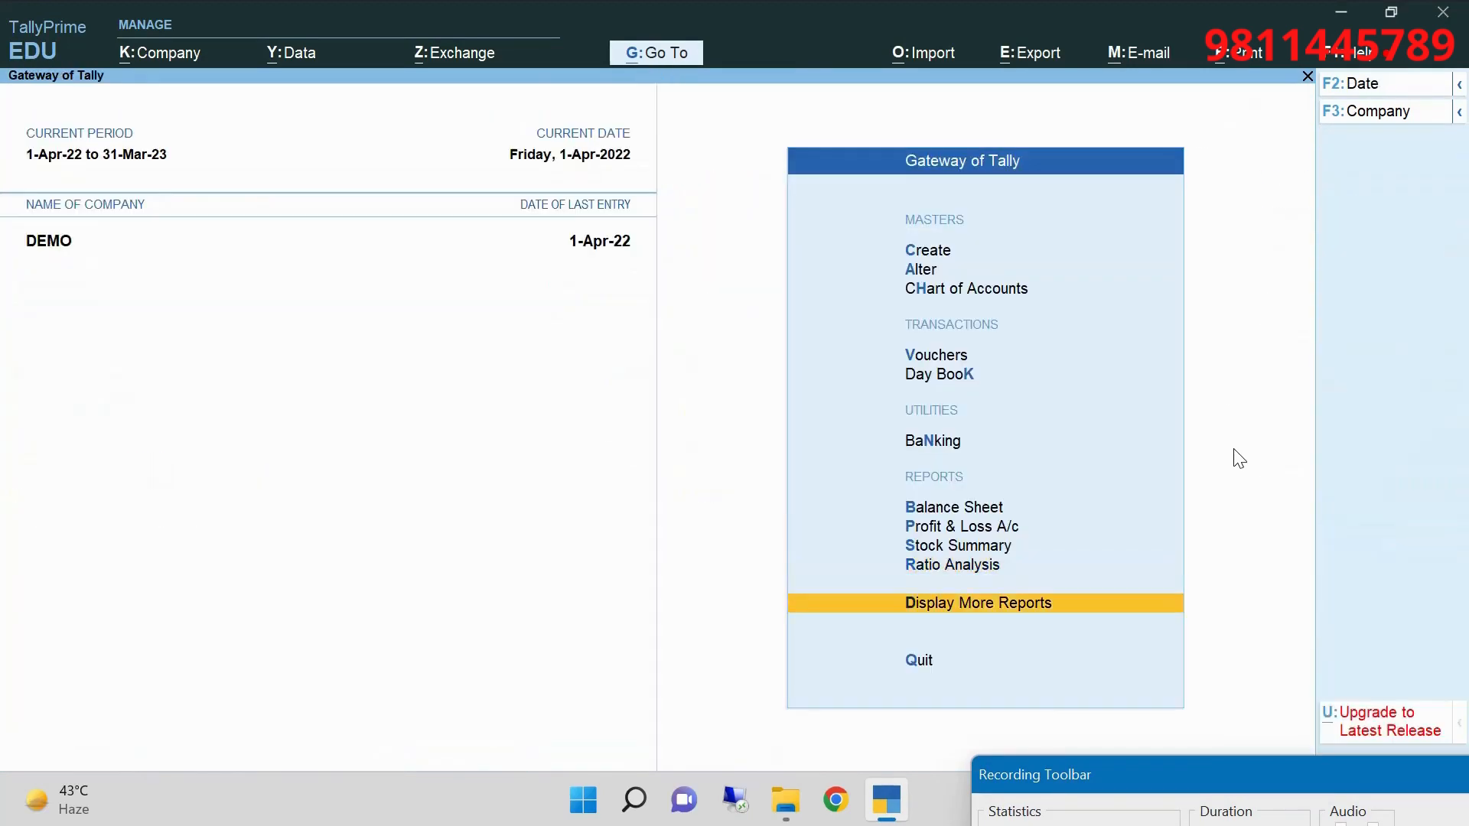
pyautogui.press('Return')
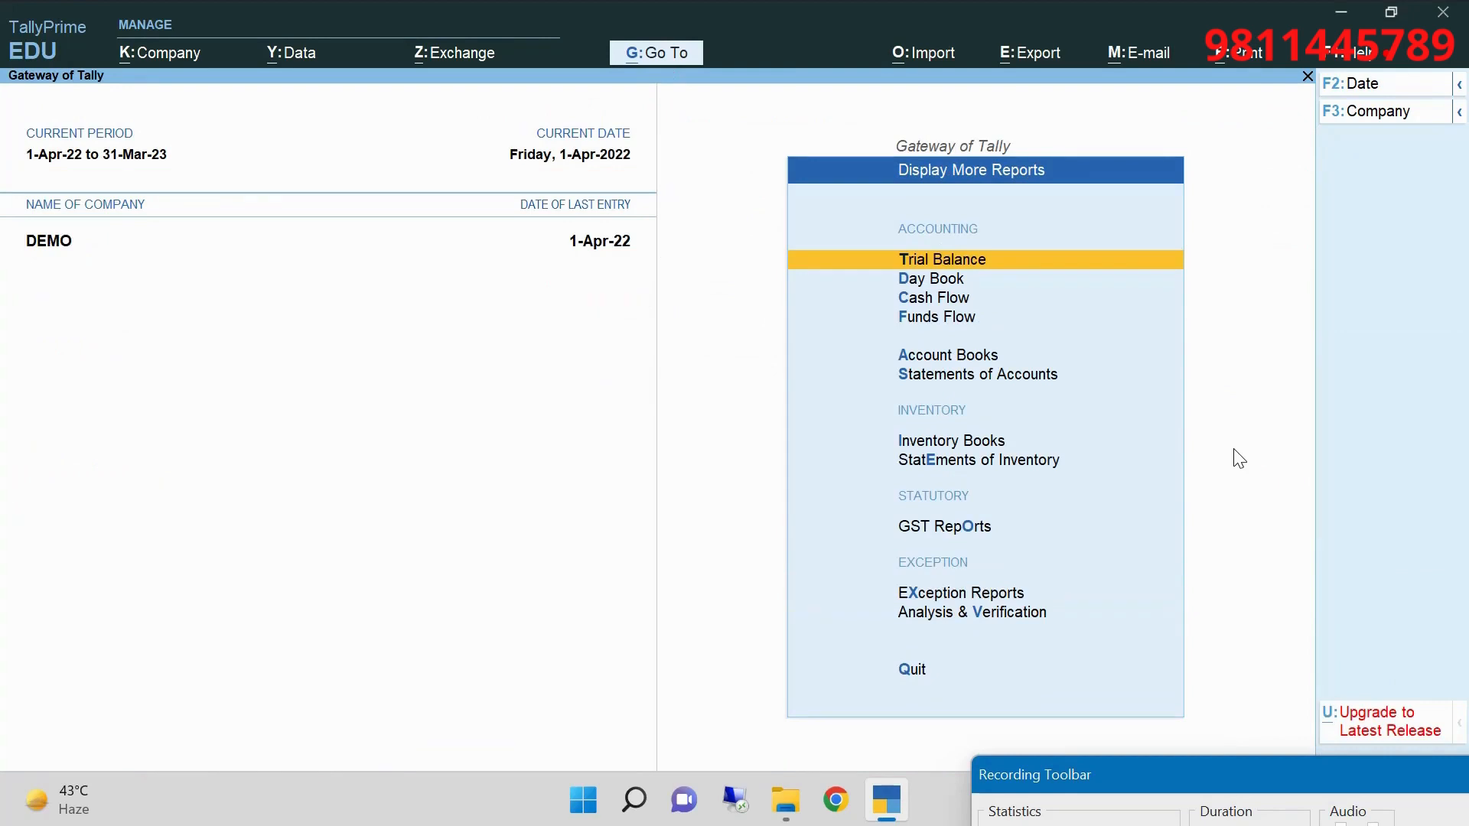
pyautogui.press('Down')
pyautogui.press('Down')
pyautogui.press('Down')
pyautogui.press('Down')
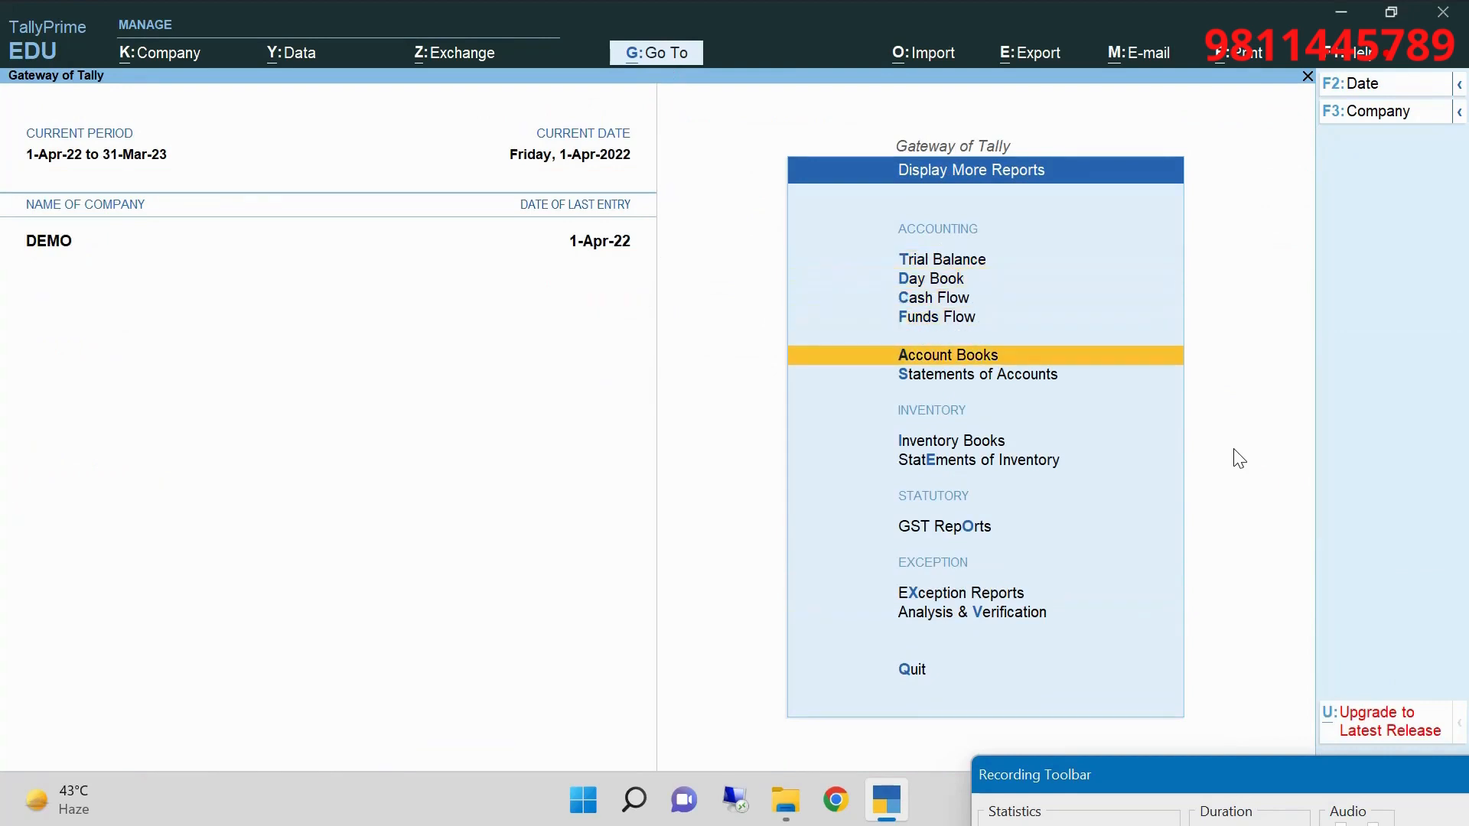
pyautogui.press('Down')
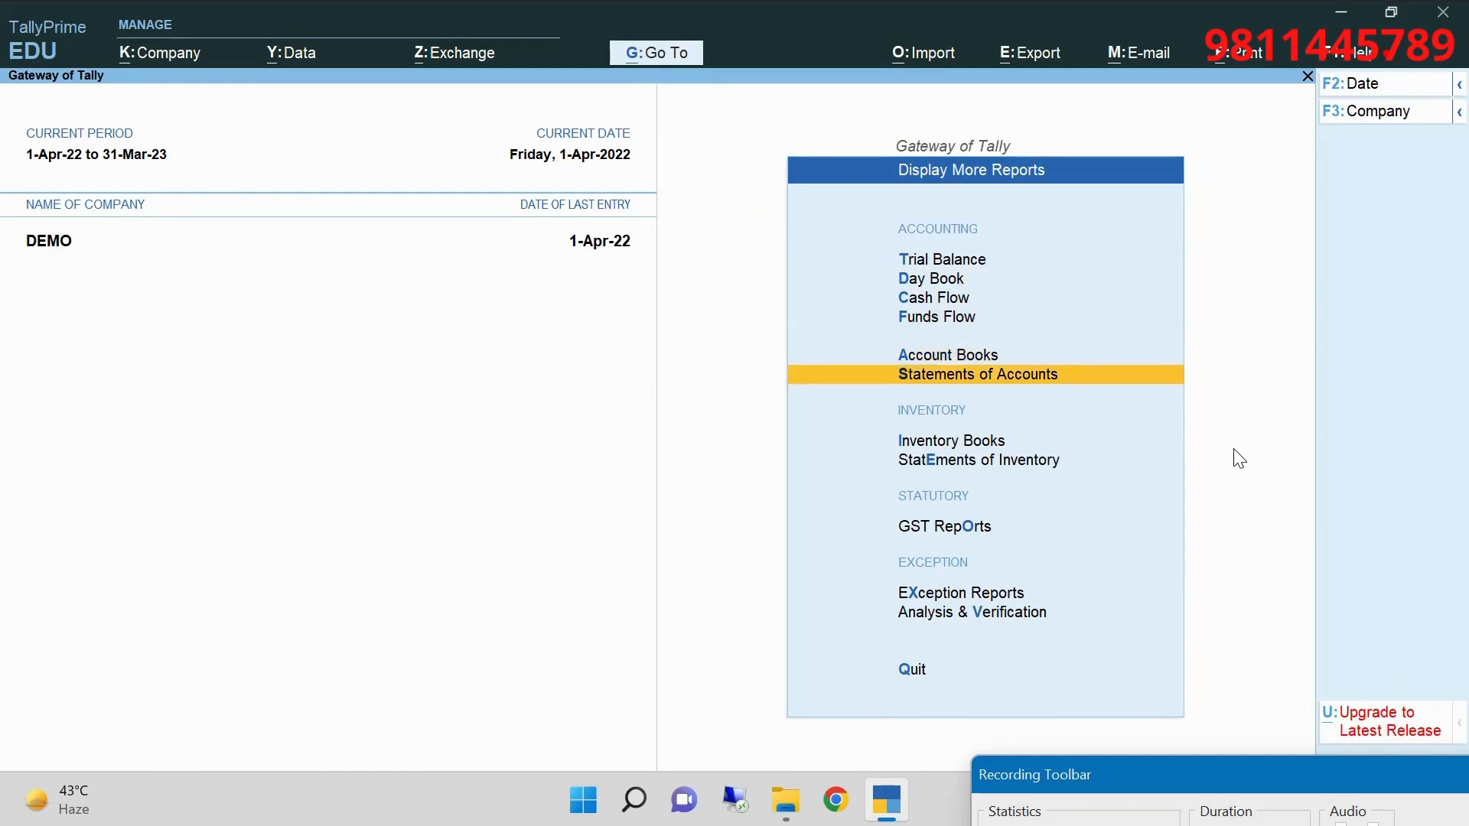
pyautogui.press('Down')
pyautogui.press('Down')
pyautogui.press('Down')
pyautogui.press('Down')
pyautogui.press('Down')
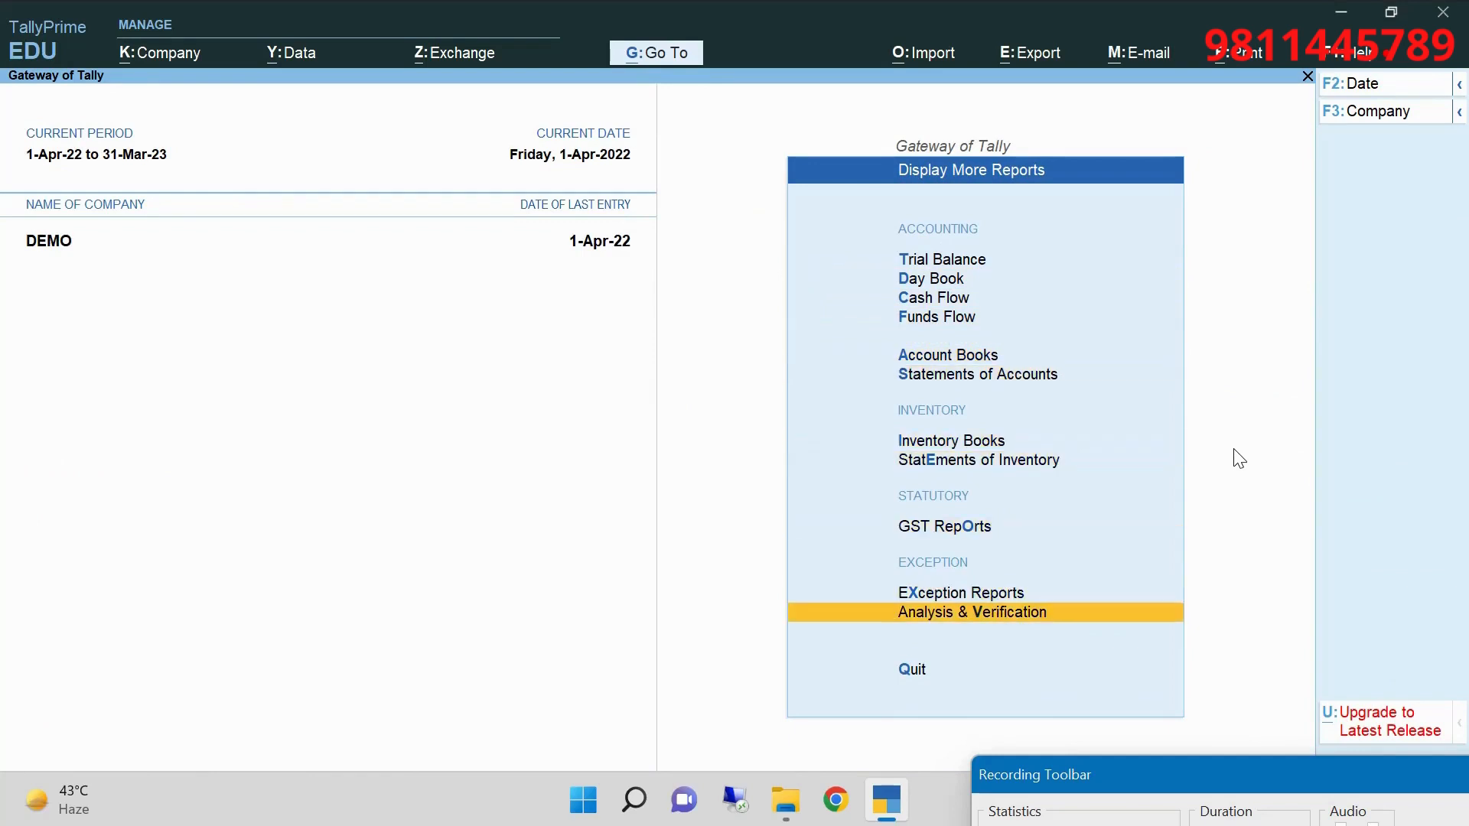
pyautogui.press('Up')
pyautogui.press('Up')
pyautogui.press('Up')
pyautogui.press('Down')
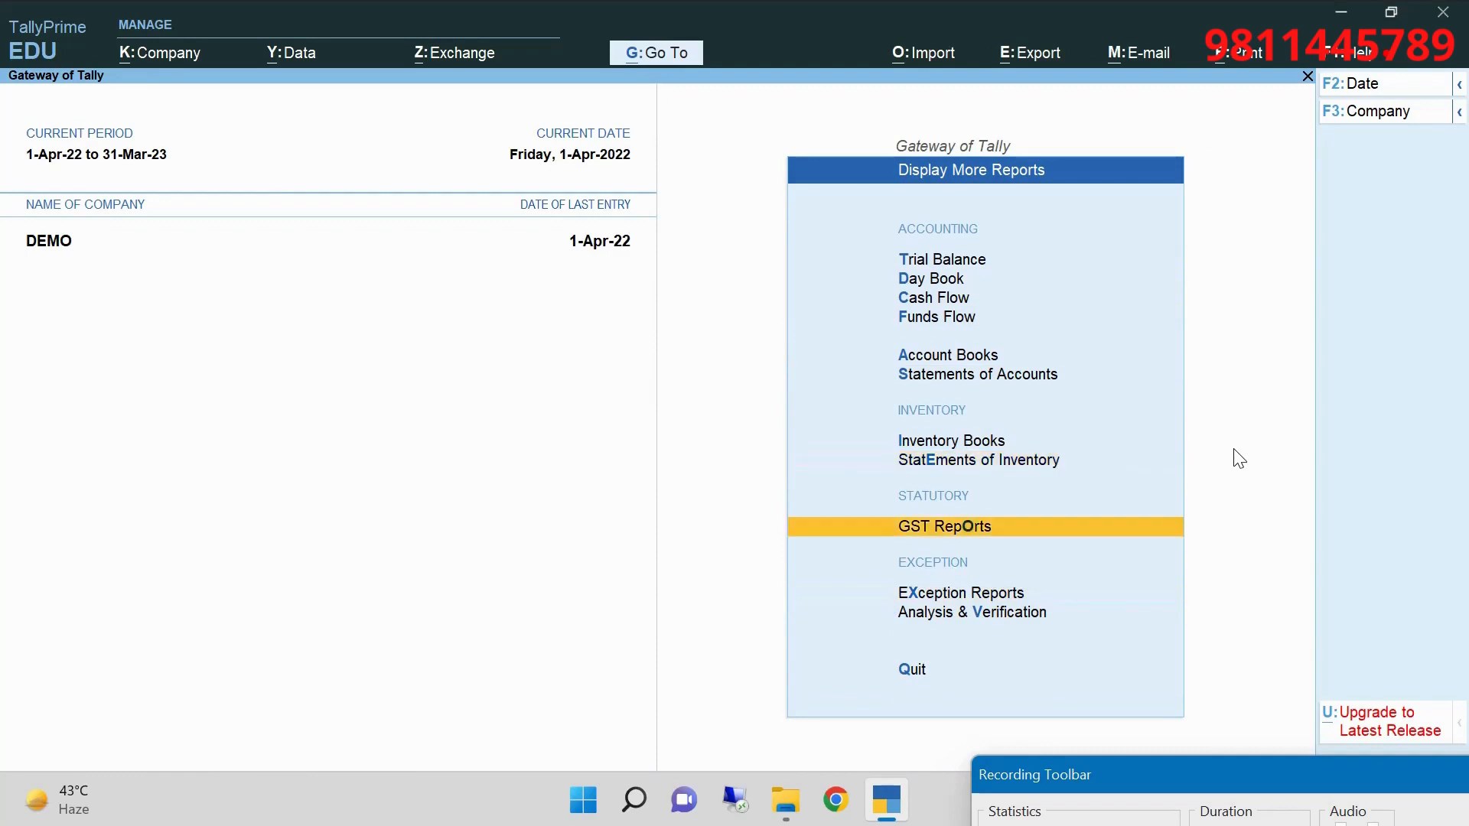
# Look through the available GST Reports and view the GSTR-1 return
pyautogui.press('Return')
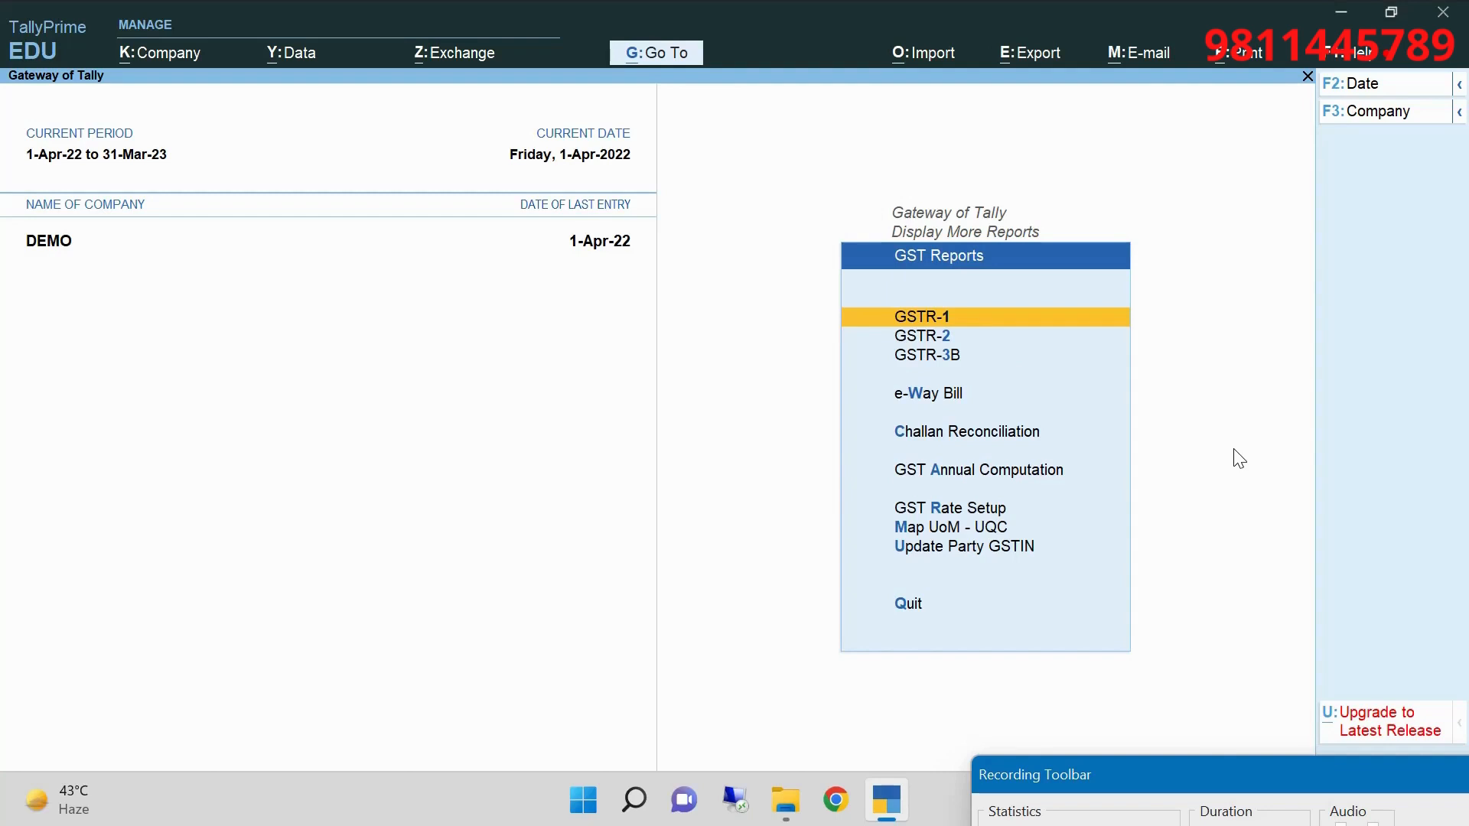
pyautogui.press('Down')
pyautogui.press('Down')
pyautogui.press('Down')
pyautogui.press('Down')
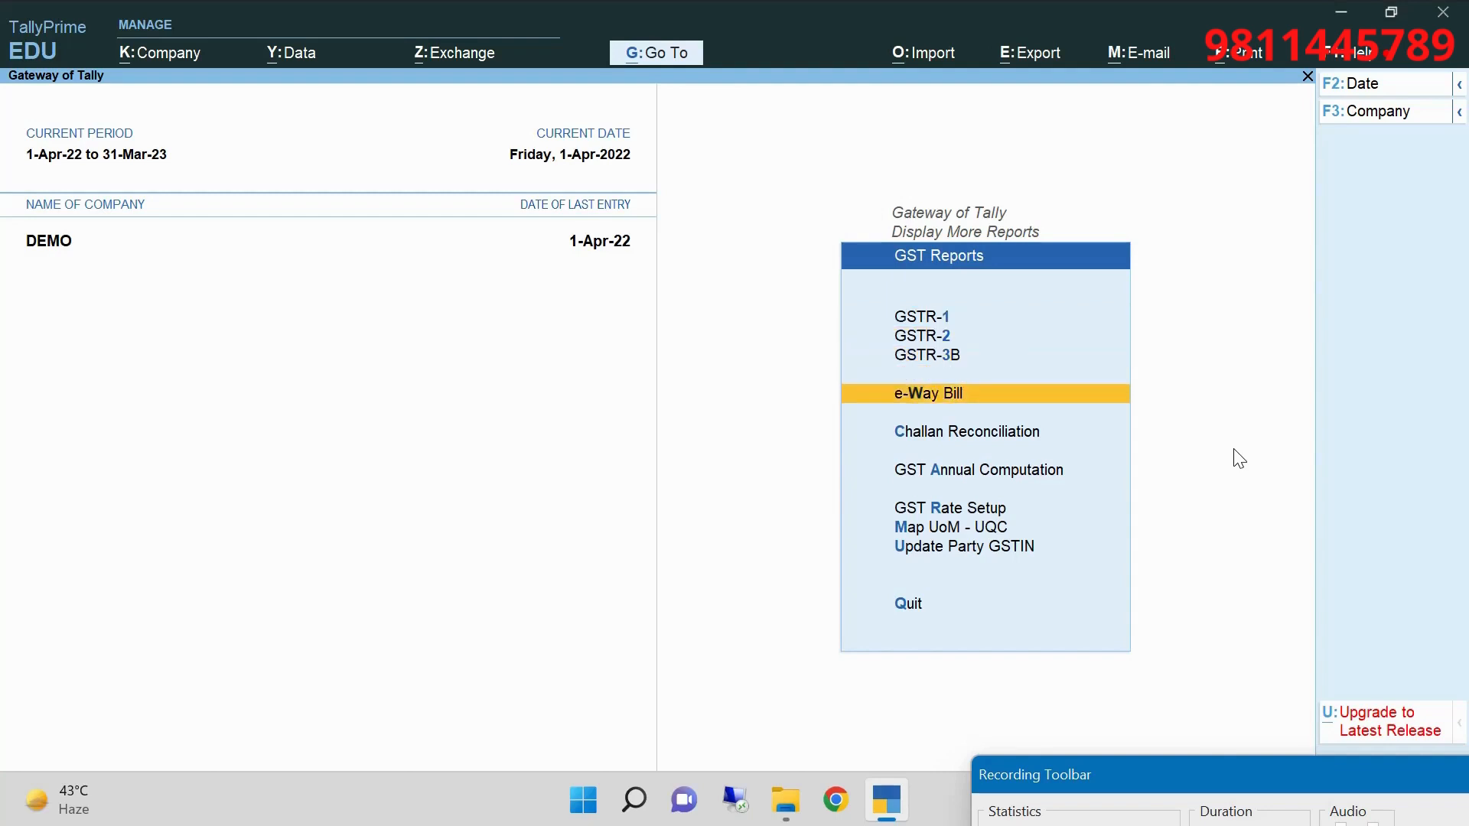
pyautogui.press('Up')
pyautogui.press('Up')
pyautogui.press('Up')
pyautogui.press('Up')
pyautogui.press('Return')
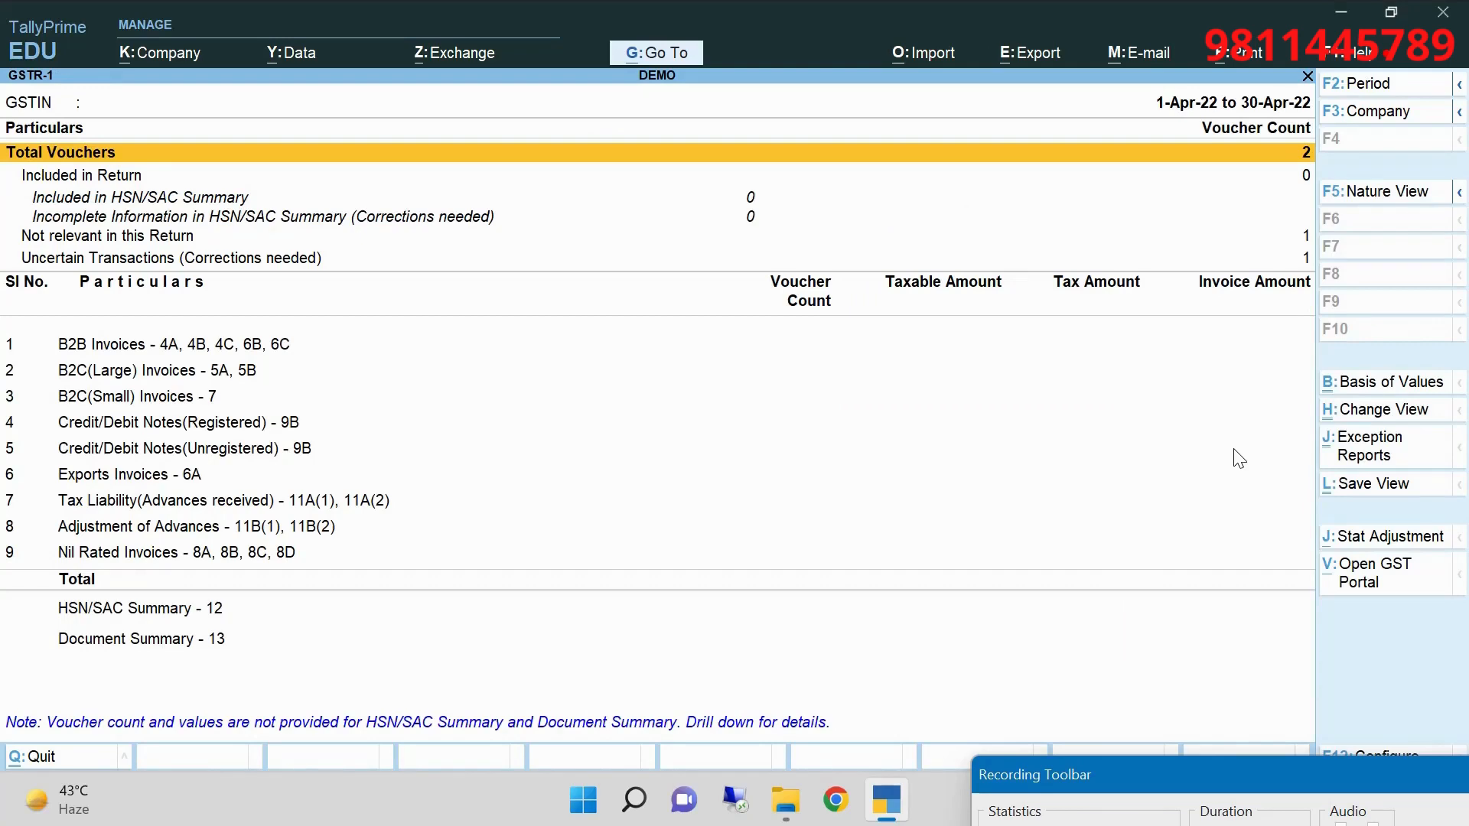
# Close the GSTR-1 return and go back to the Gateway of Tally
pyautogui.press('Escape')
pyautogui.press('Escape')
pyautogui.press('Escape')
pyautogui.press('Escape')
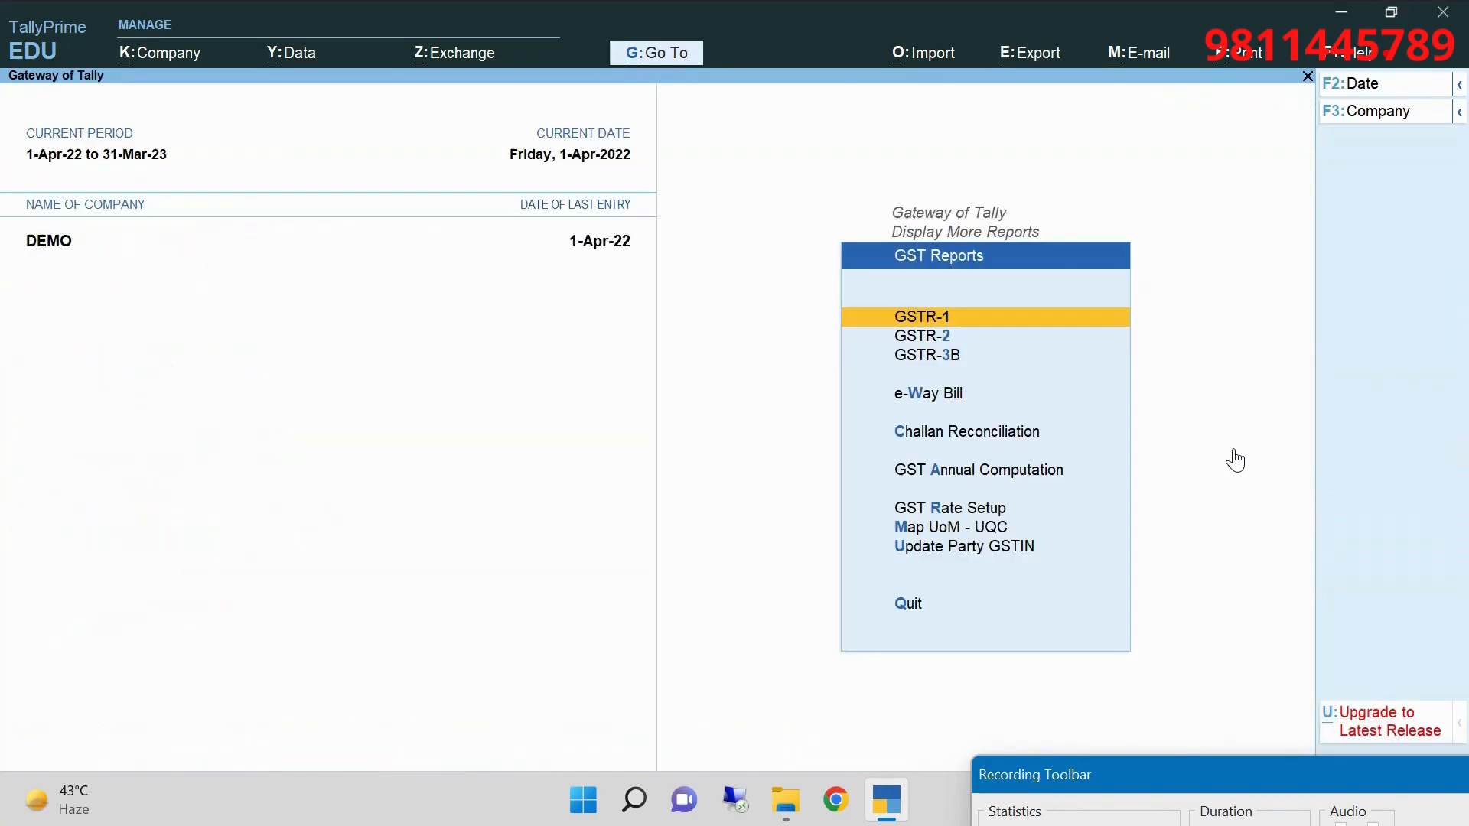
pyautogui.press('Escape')
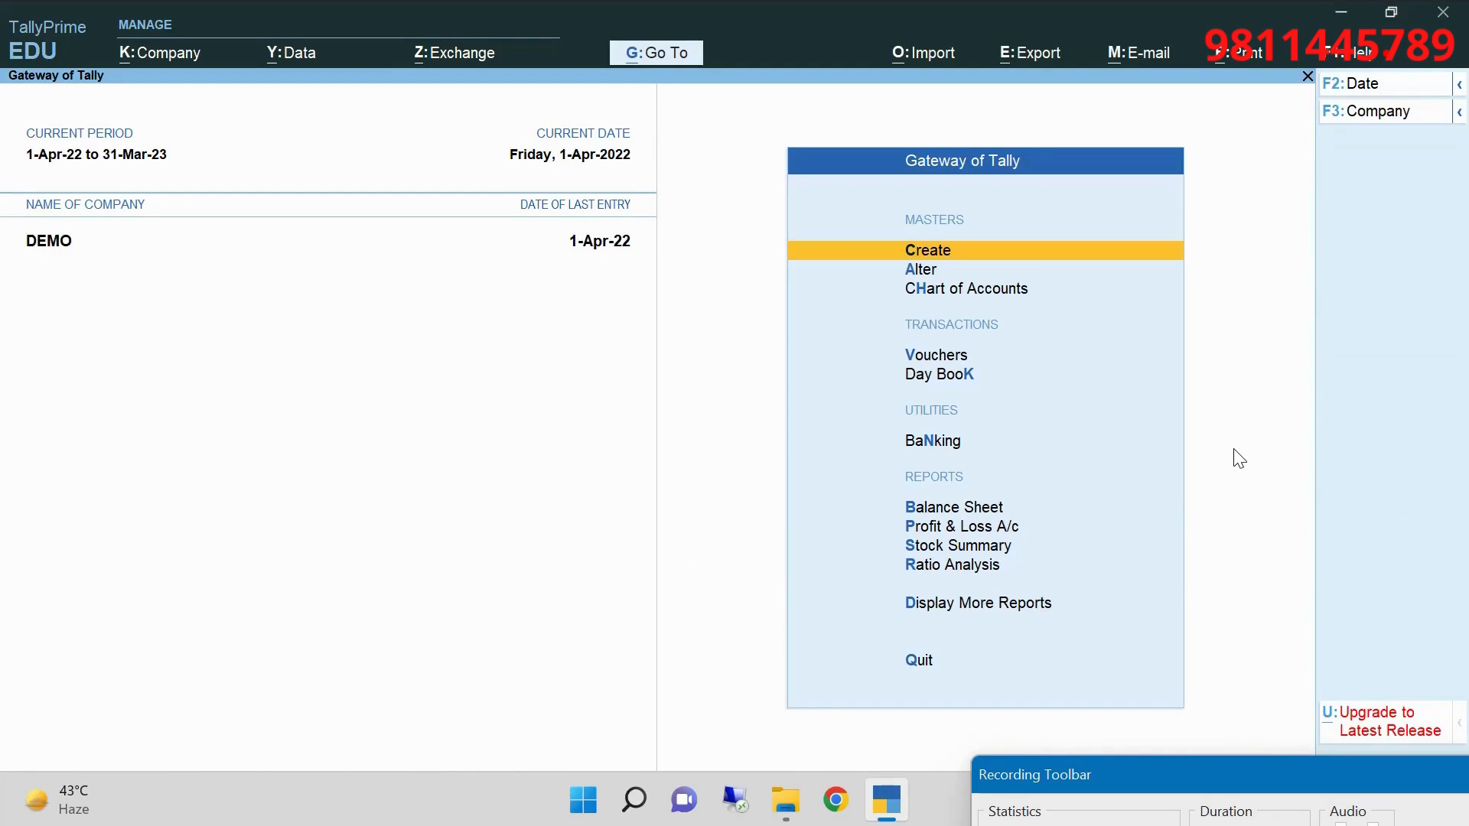
pyautogui.moveTo(1252, 778)
pyautogui.mouseDown()
pyautogui.moveTo(1228, 741)
pyautogui.moveTo(1232, 764)
pyautogui.mouseUp()
pyautogui.click(1260, 596)
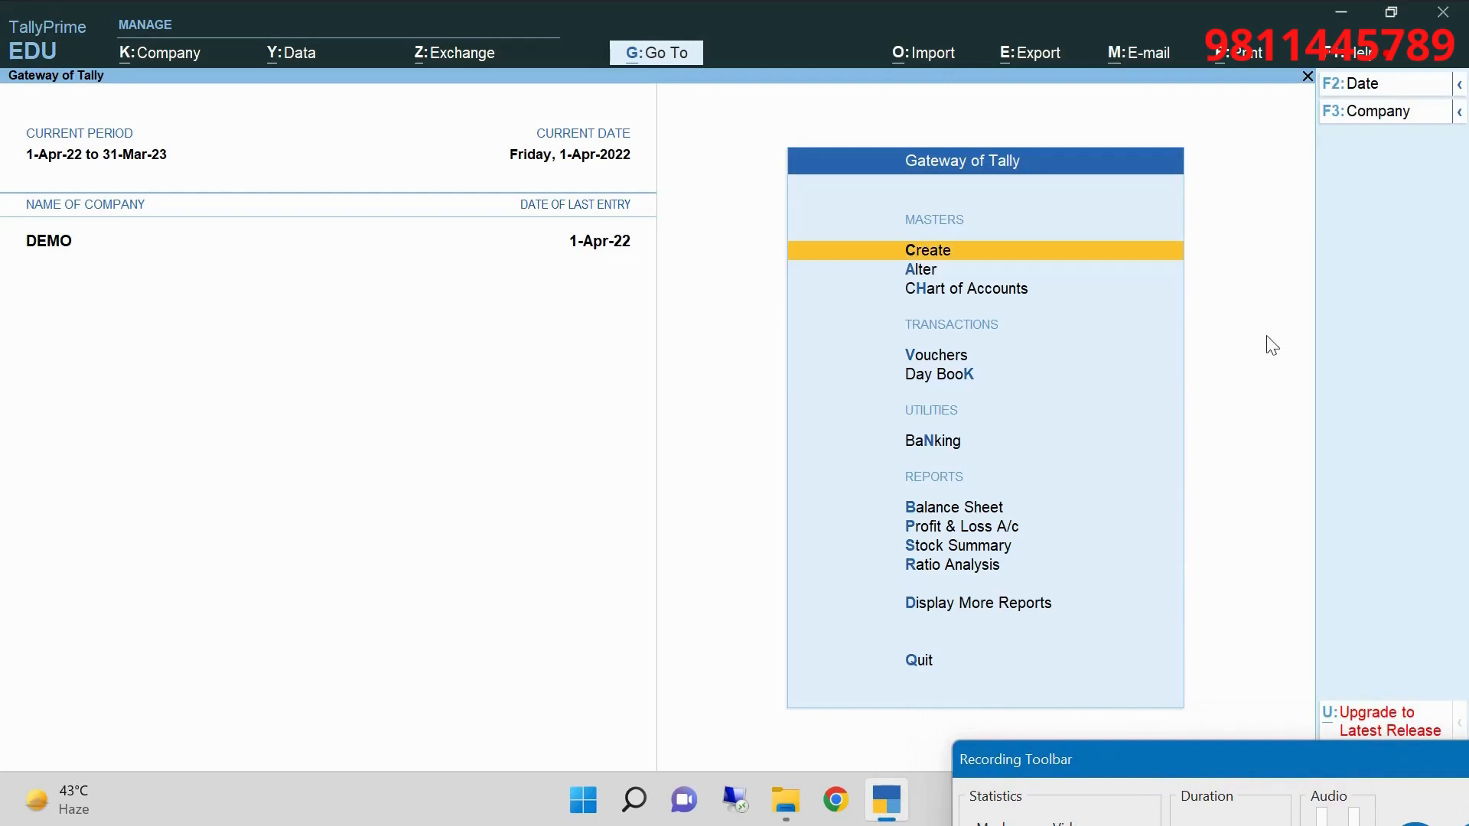
# Glance at the Go To report list and the voucher entry screen, leaving each without making an entry
pyautogui.click(678, 55)
pyautogui.press('Escape')
pyautogui.press('v')
pyautogui.press('Escape')
# Open the 1-Apr-22 sales voucher from the Day Book and go through its party details to the sales ledger
pyautogui.press('k')
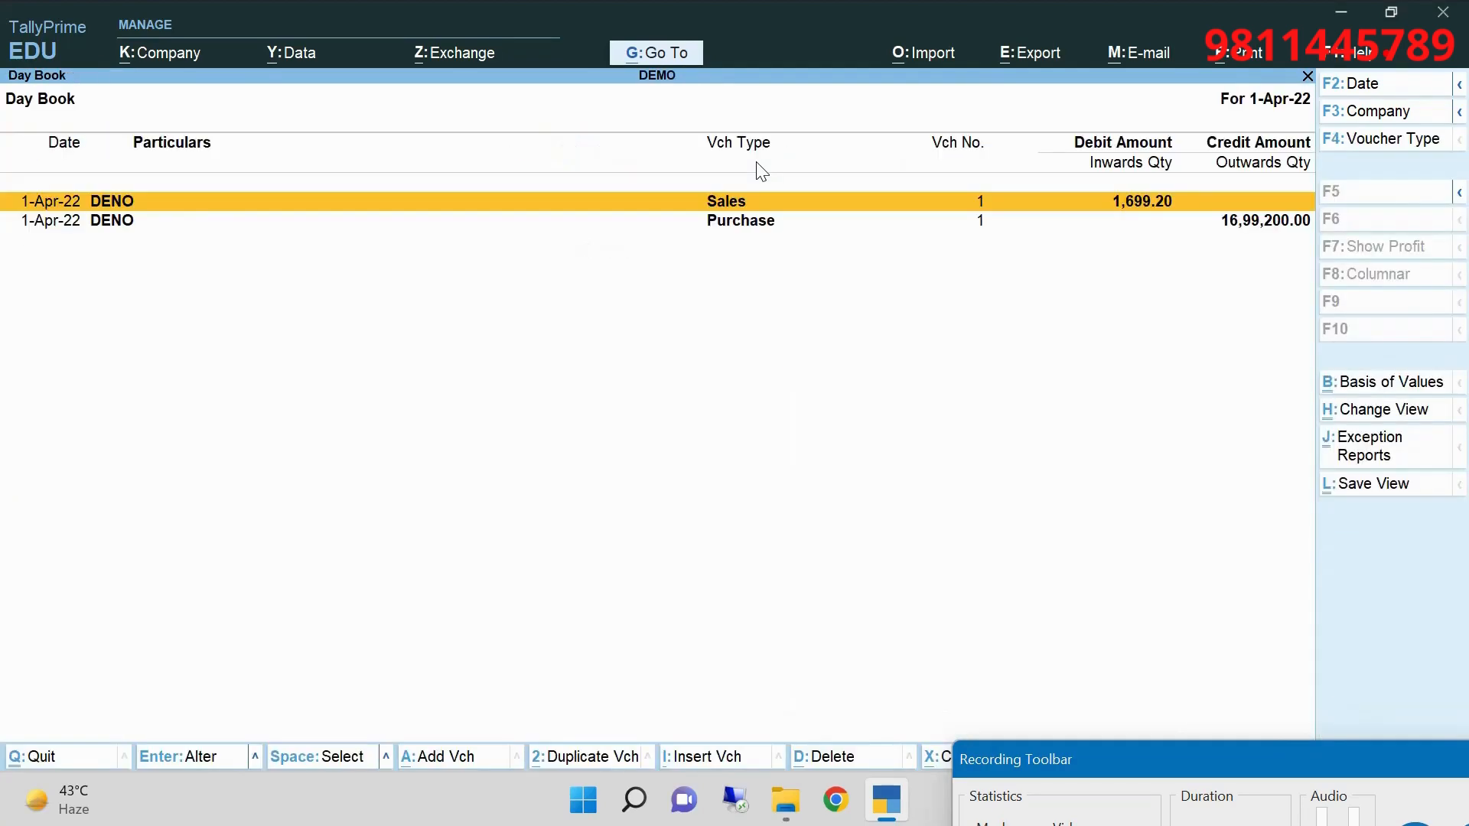
pyautogui.press('Return')
pyautogui.press('Return')
pyautogui.press('Return')
pyautogui.press('Return')
pyautogui.press('Return')
pyautogui.press('Return')
pyautogui.press('Return')
pyautogui.press('Return')
pyautogui.press('Return')
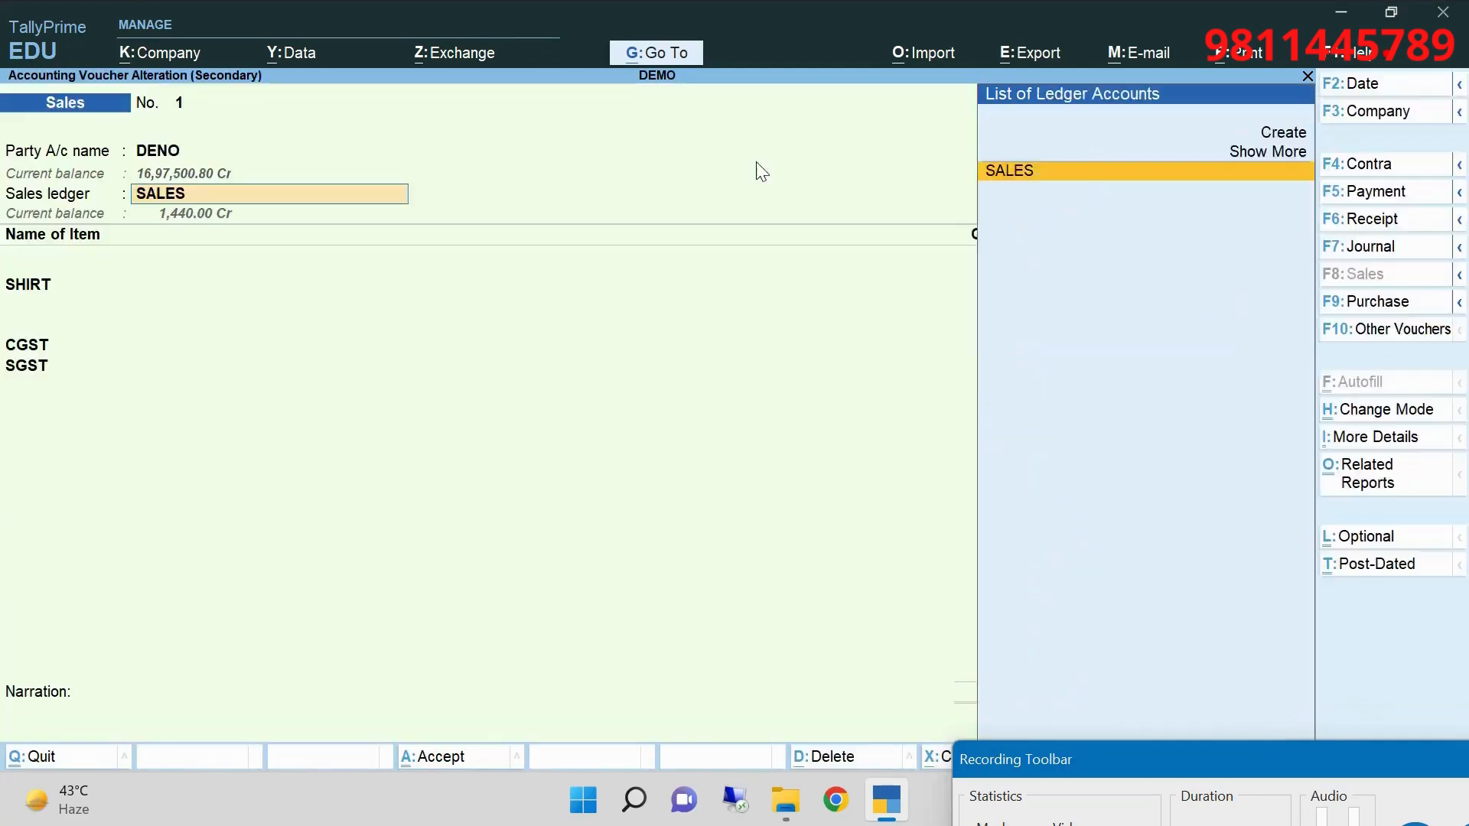
# Go through the SHIRT line of the sales voucher and its item allocations without altering any values
pyautogui.press('Return')
pyautogui.press('Return')
pyautogui.press('Return')
pyautogui.press('Return')
pyautogui.press('Return')
pyautogui.press('Return')
pyautogui.press('Return')
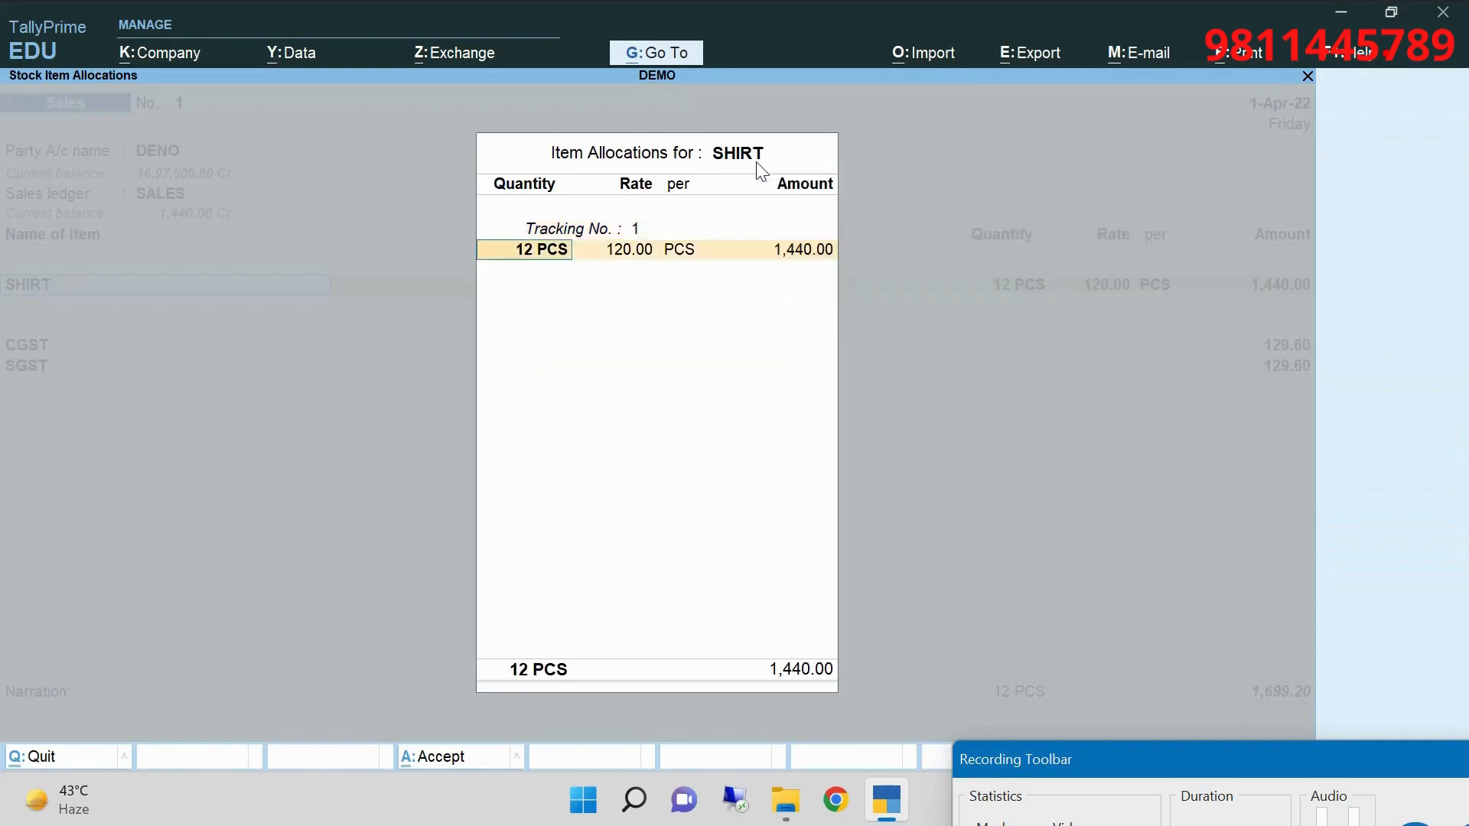
pyautogui.press('Return')
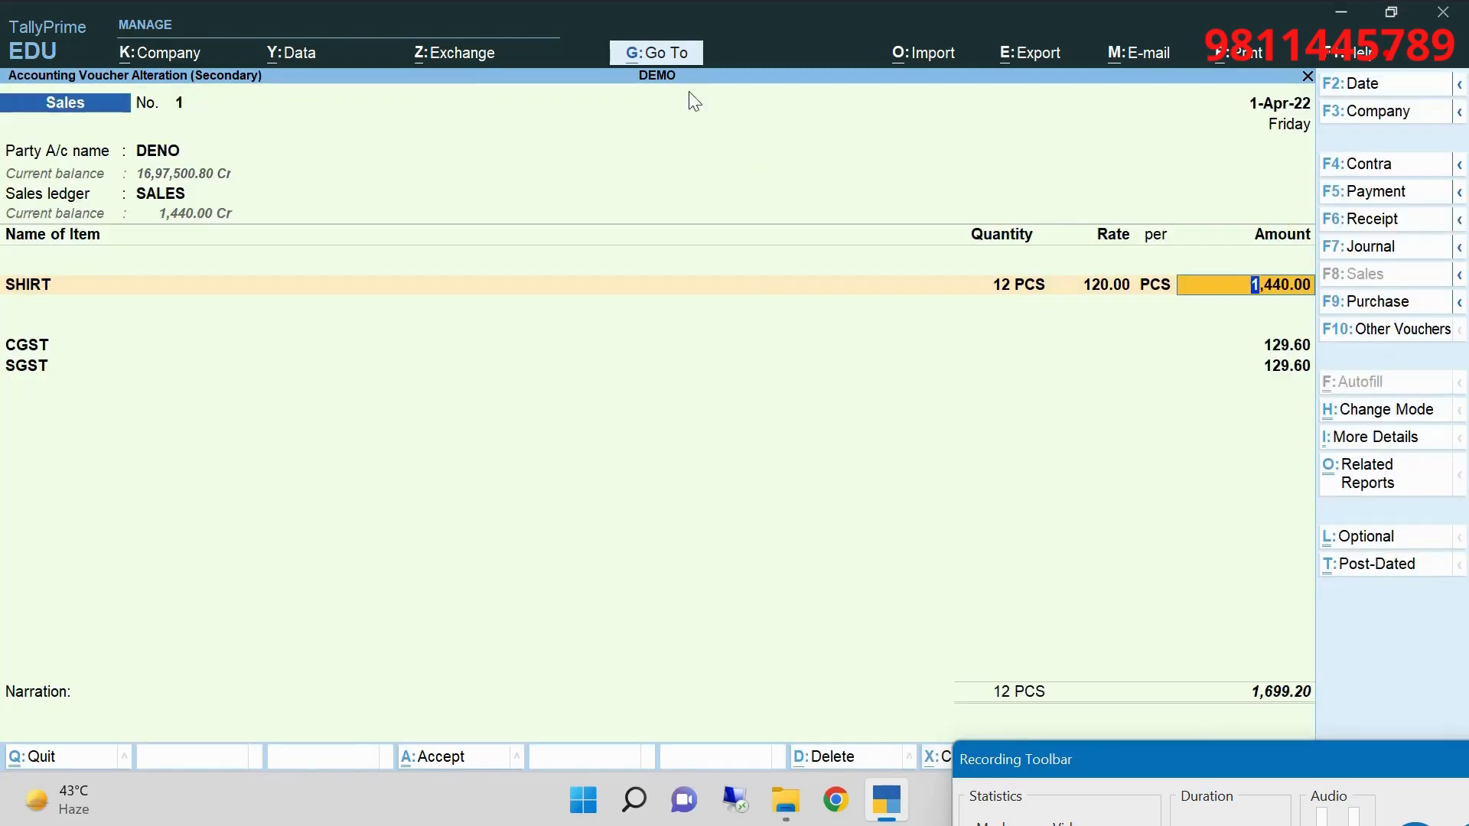
# Use Go To from within the open sales voucher to view the Ledger Vouchers report for the DENO ledger
pyautogui.click(655, 58)
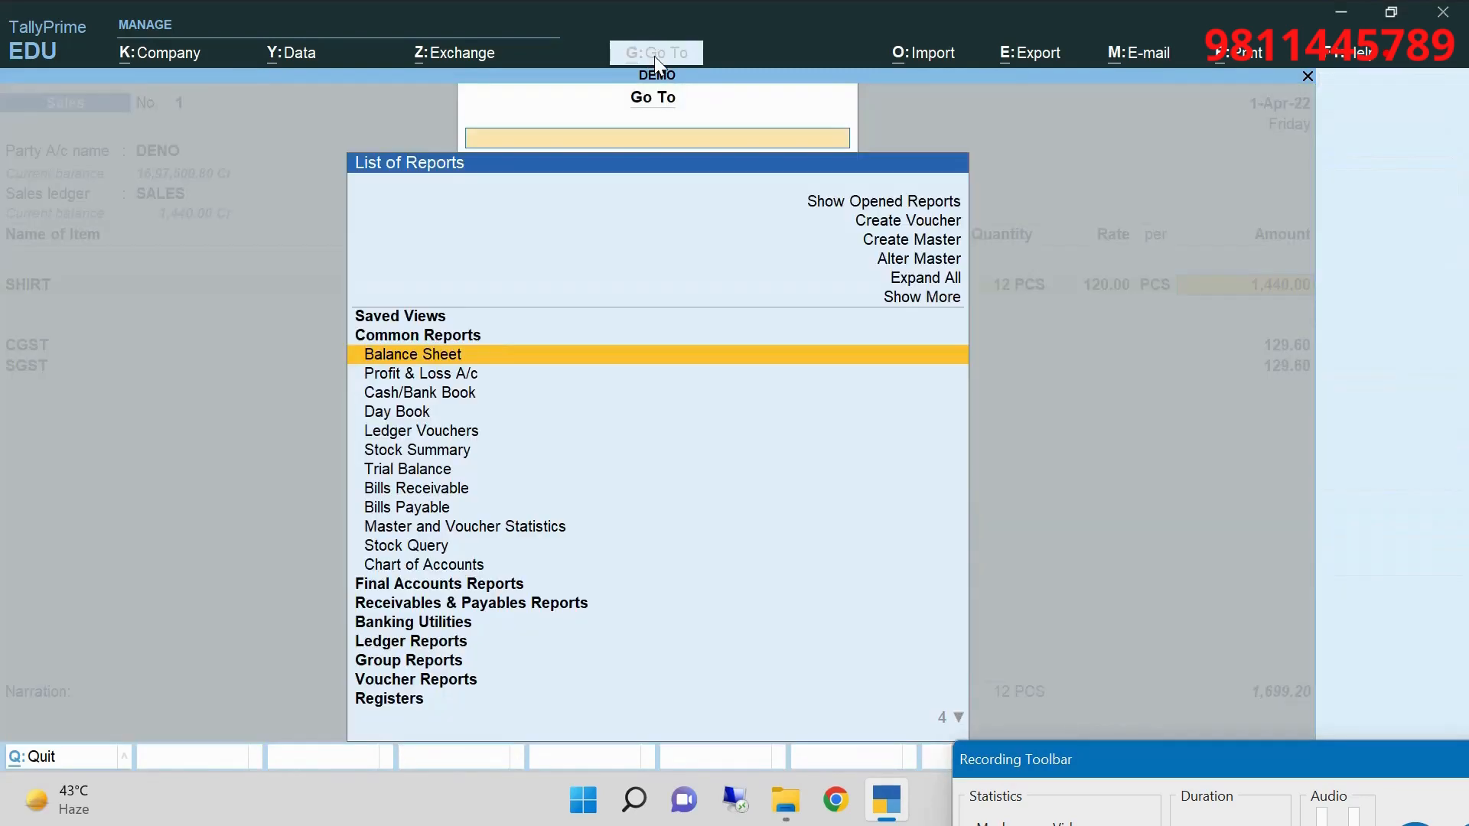
pyautogui.write('LED')
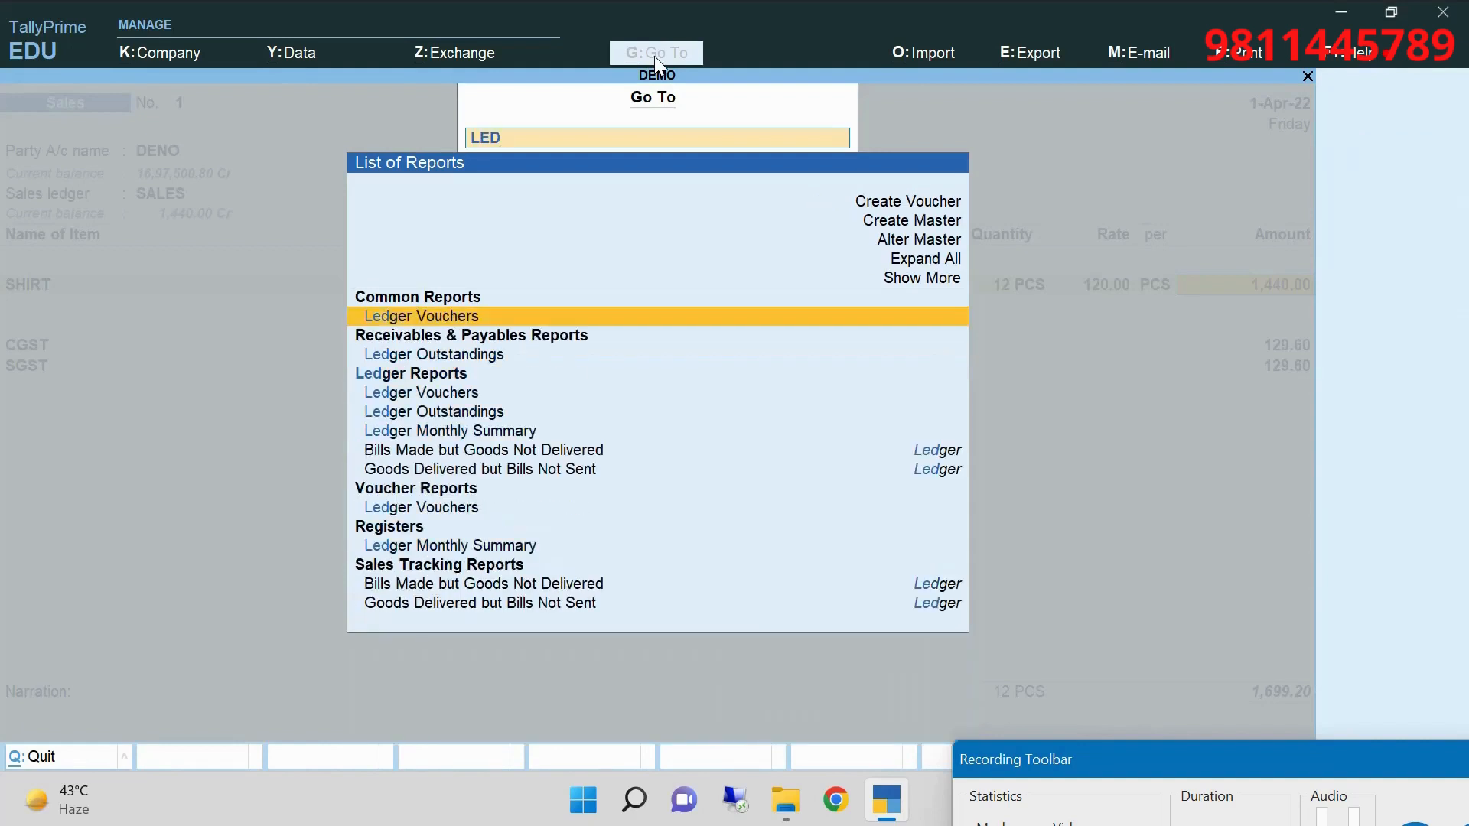
pyautogui.press('Down')
pyautogui.press('Up')
pyautogui.press('Return')
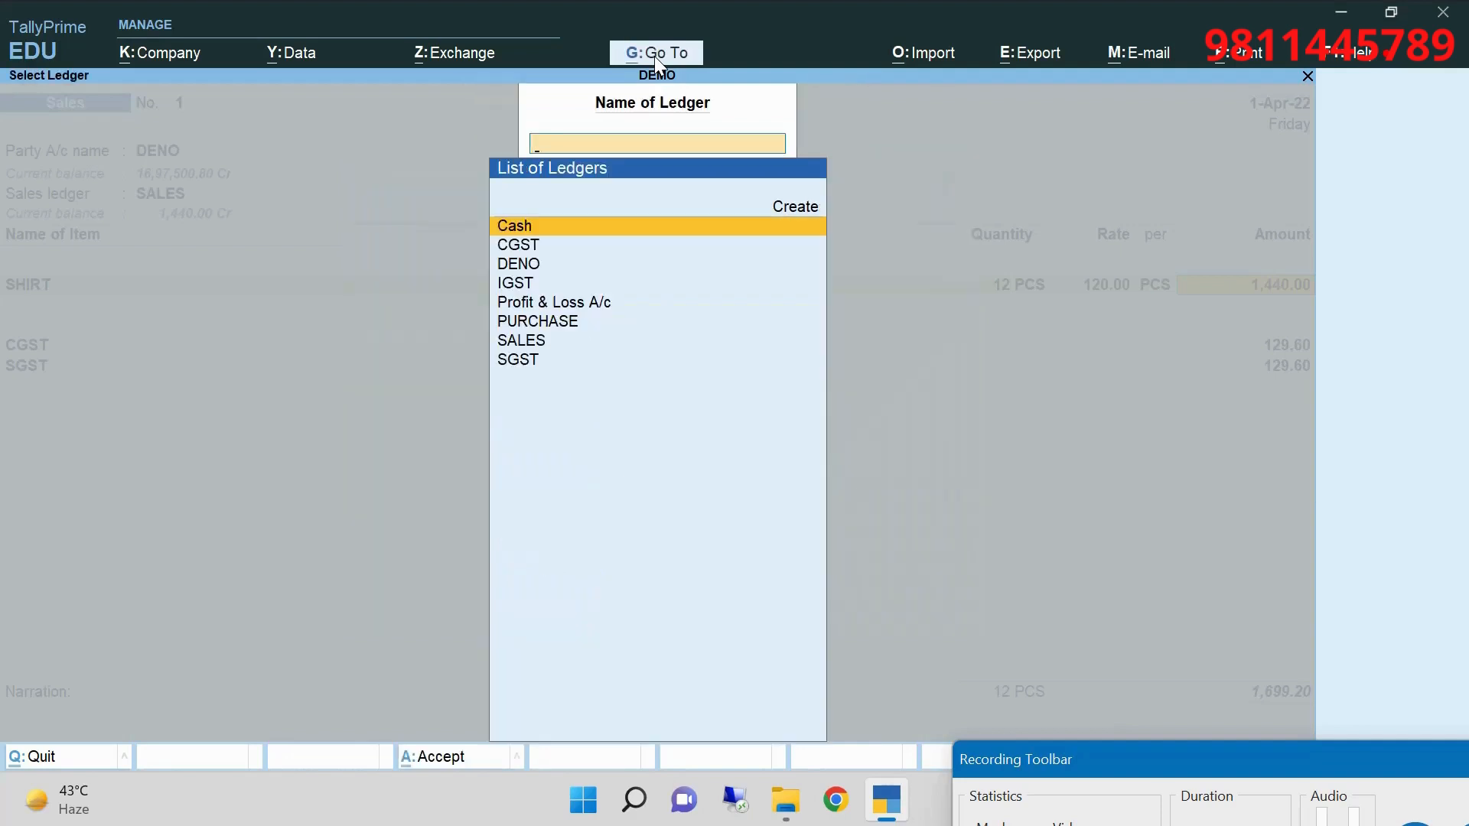
pyautogui.press('Down')
pyautogui.press('Down')
pyautogui.press('Return')
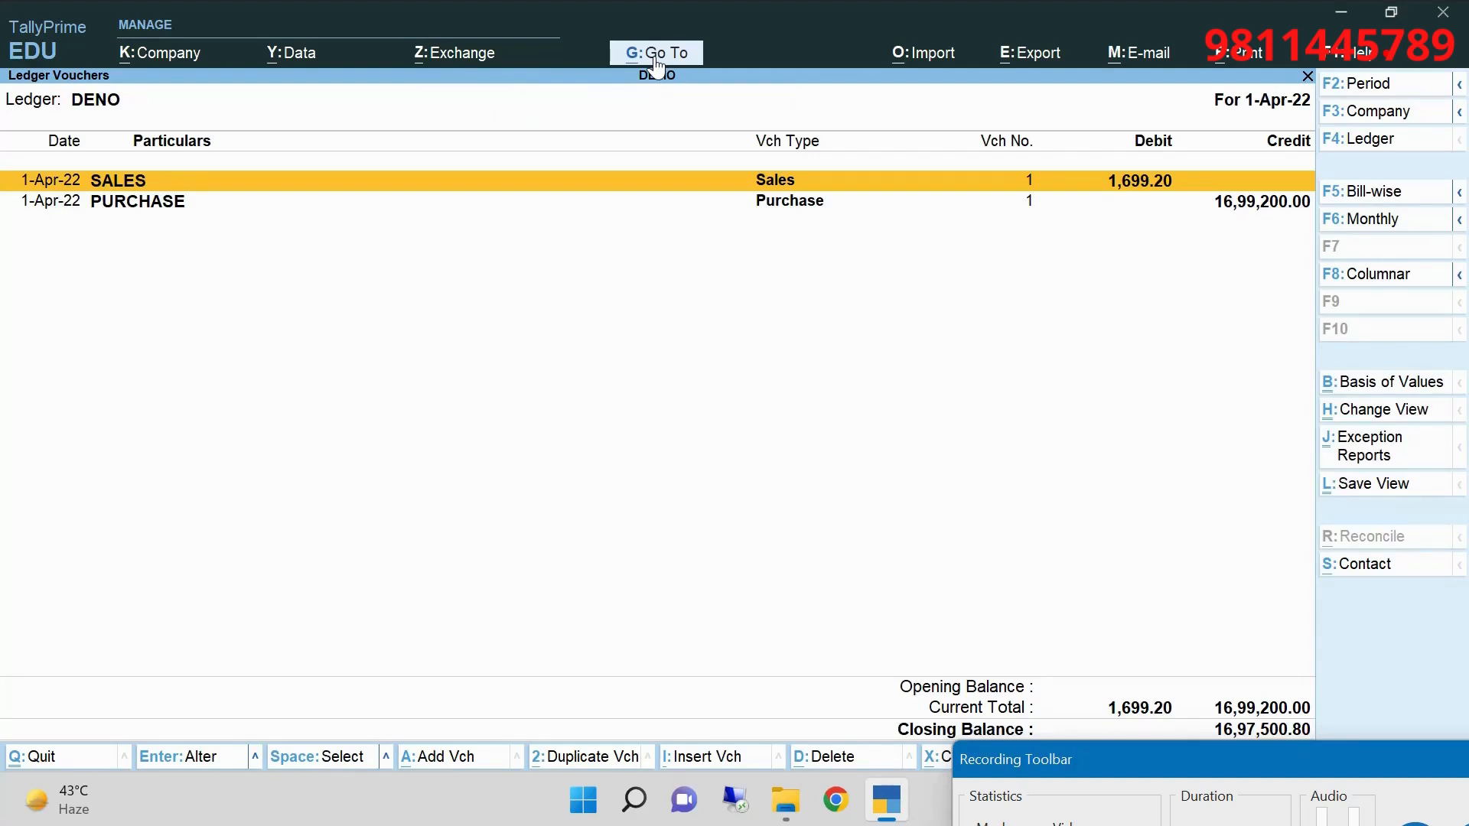
# Close the DENO ledger report and the open sales voucher, returning to the Gateway of Tally
pyautogui.press('Escape')
pyautogui.press('Escape')
pyautogui.press('Escape')
pyautogui.press('Escape')
pyautogui.press('Escape')
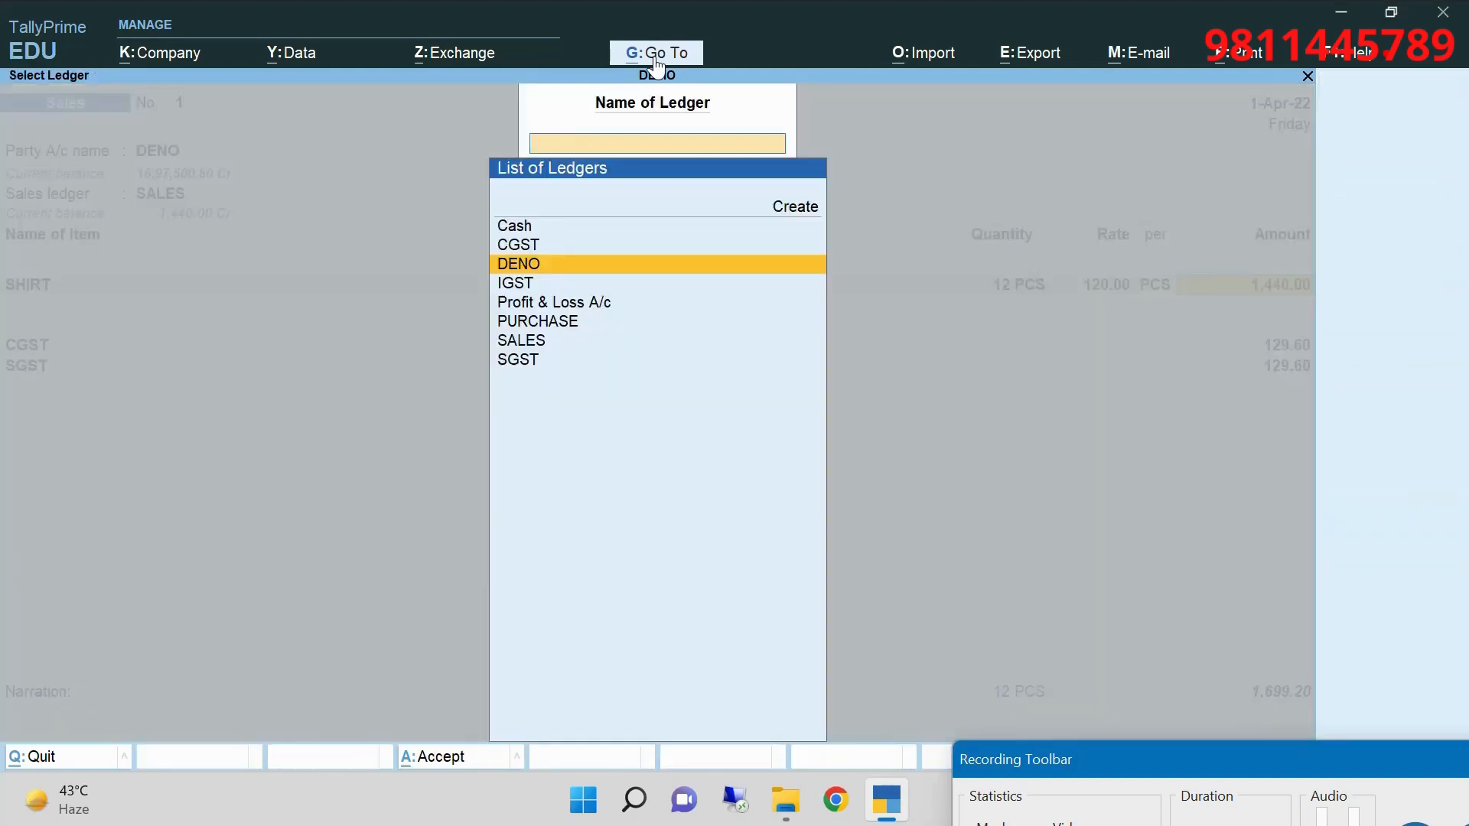
pyautogui.press('Escape')
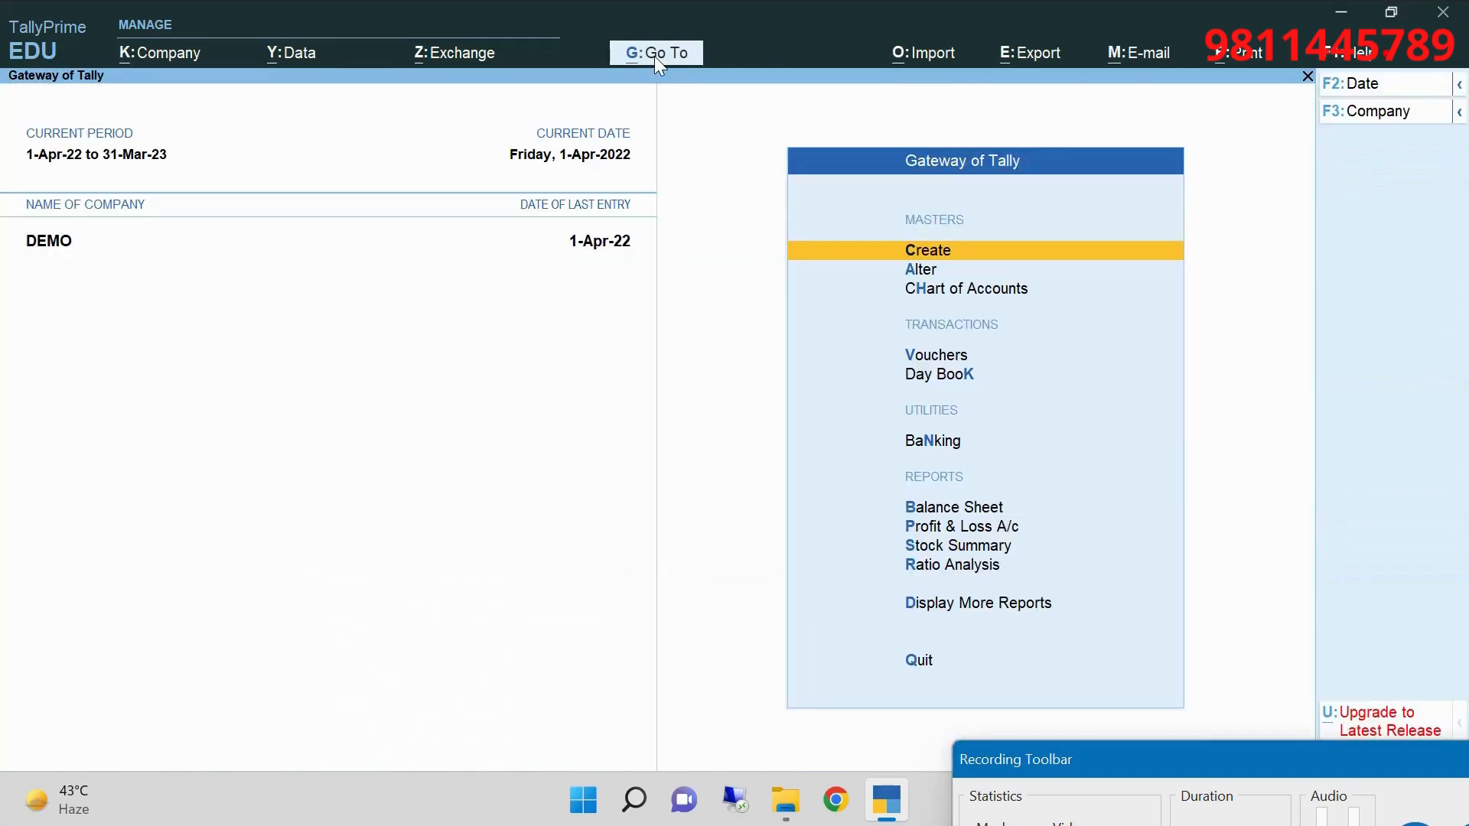
# Find the DENO ledger through Account Books in Display More Reports, and return to the Gateway of Tally without opening it
pyautogui.press('d')
pyautogui.press('a')
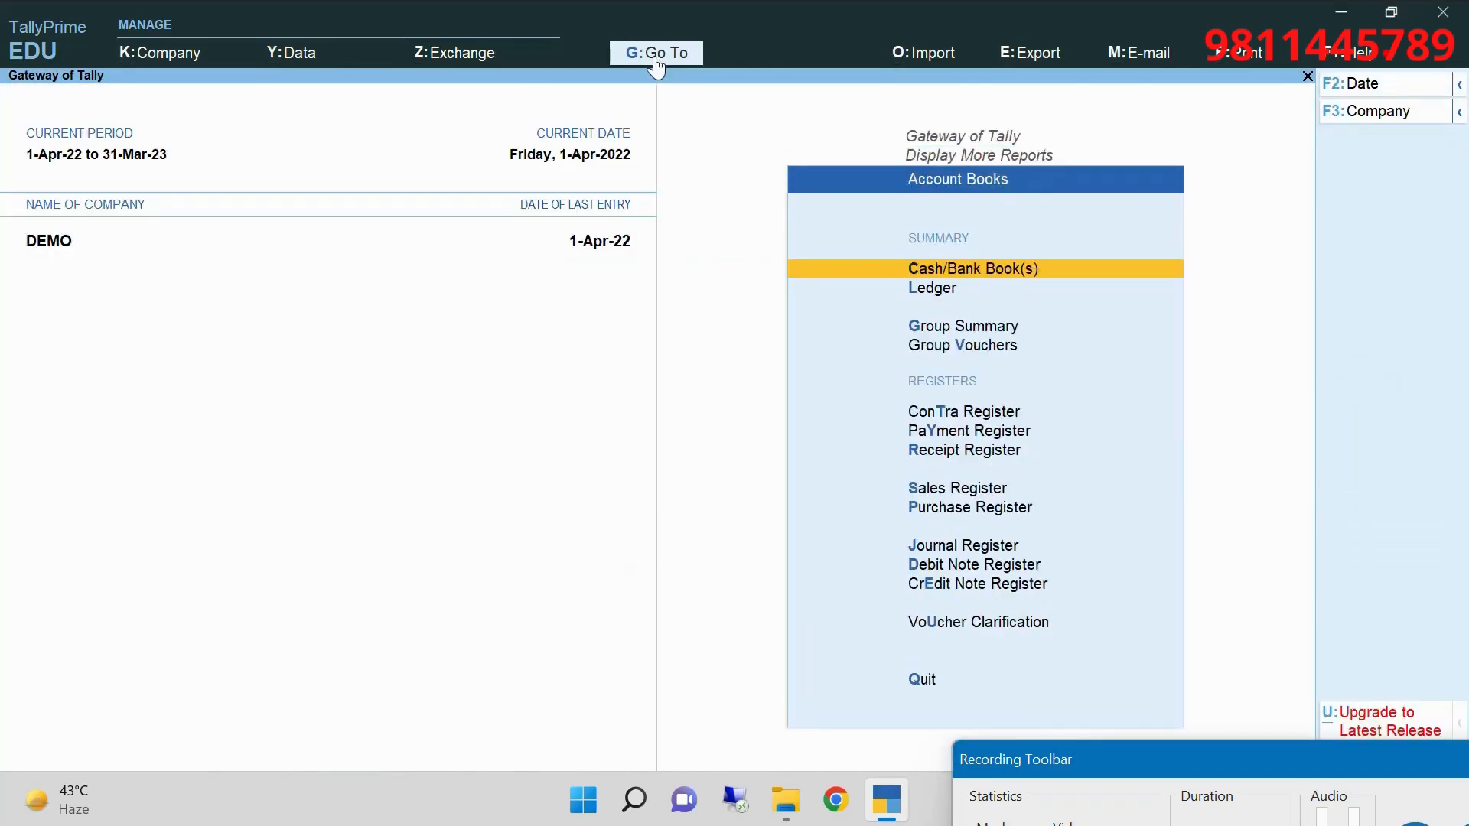
pyautogui.press('l')
pyautogui.press('Down')
pyautogui.press('Down')
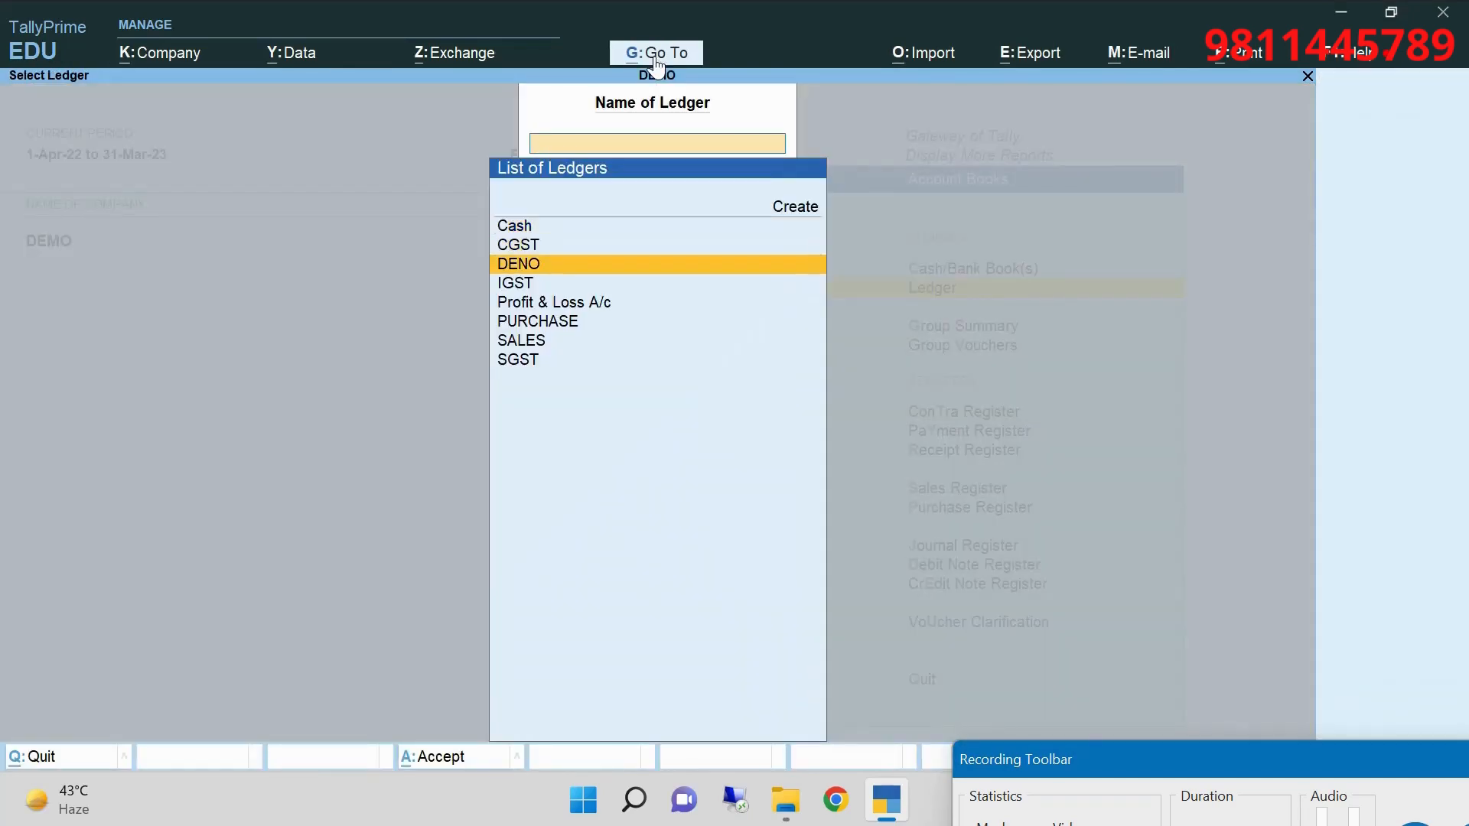
pyautogui.press('Escape')
pyautogui.press('Escape')
pyautogui.press('Escape')
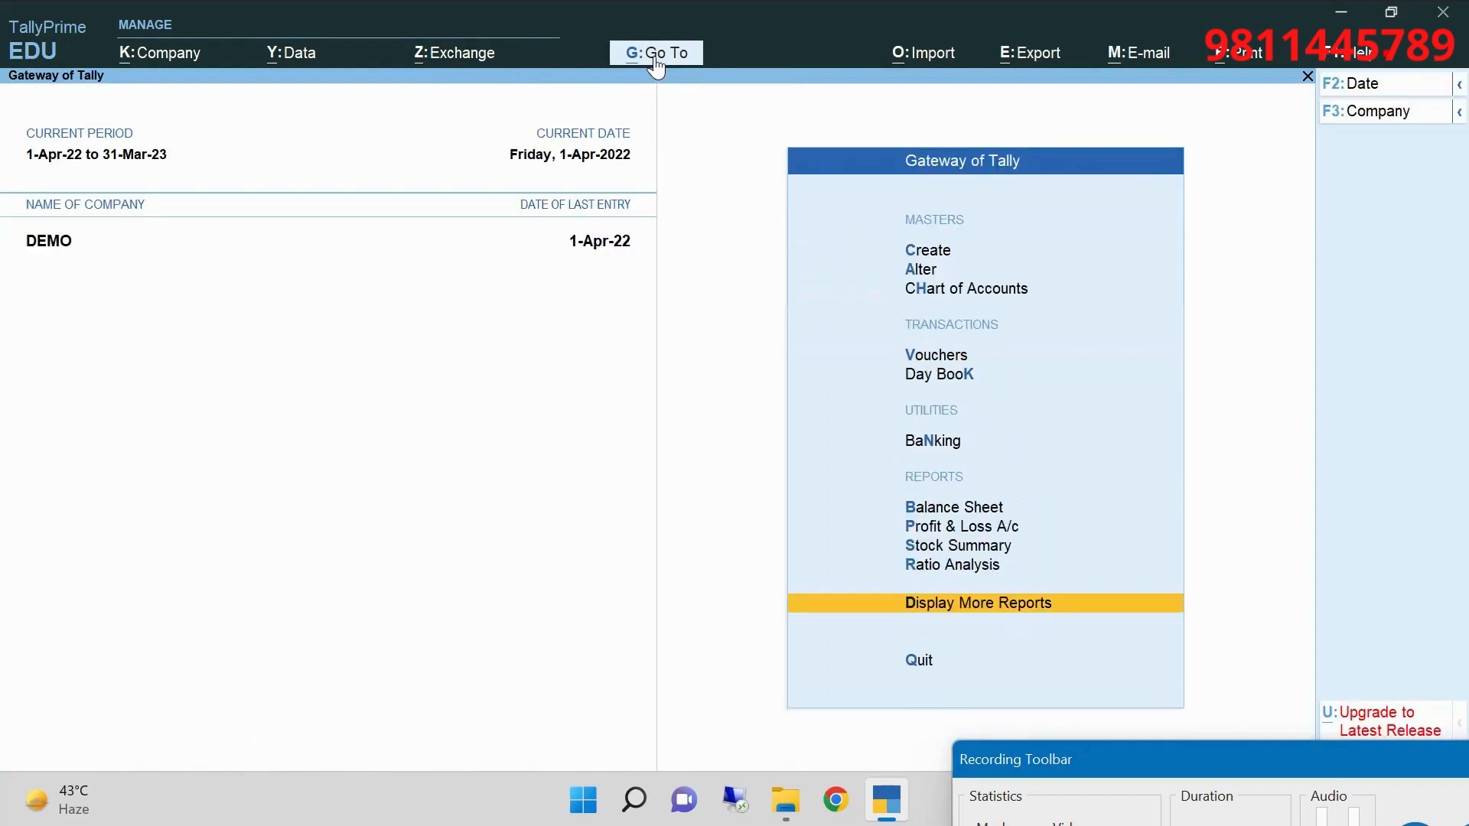
# View the Go To report list from the Gateway of Tally and close it again
pyautogui.click(654, 56)
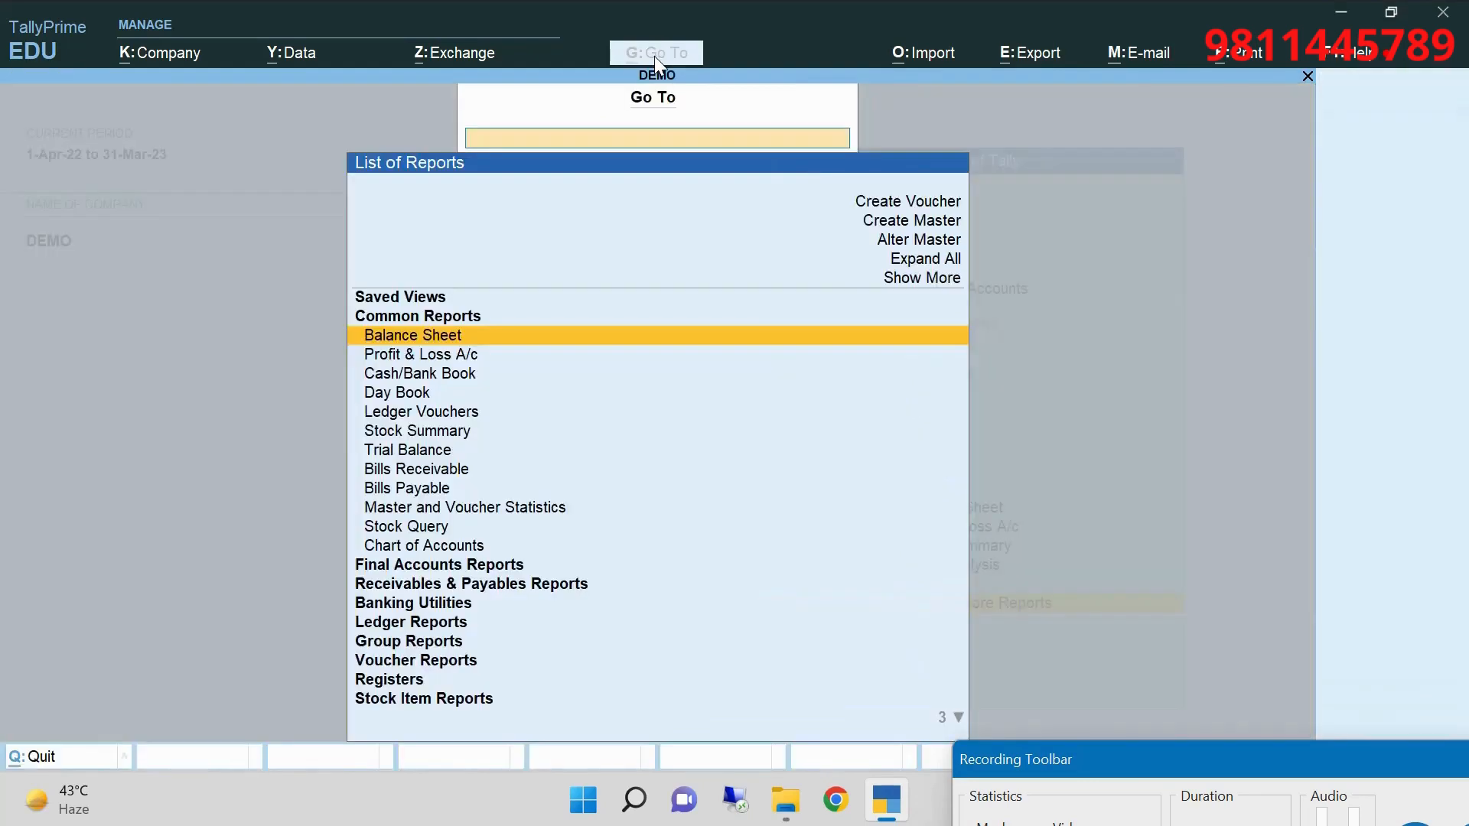
pyautogui.press('Escape')
pyautogui.press('Down')
pyautogui.press('Up')
pyautogui.press('Up')
pyautogui.press('Up')
pyautogui.press('Up')
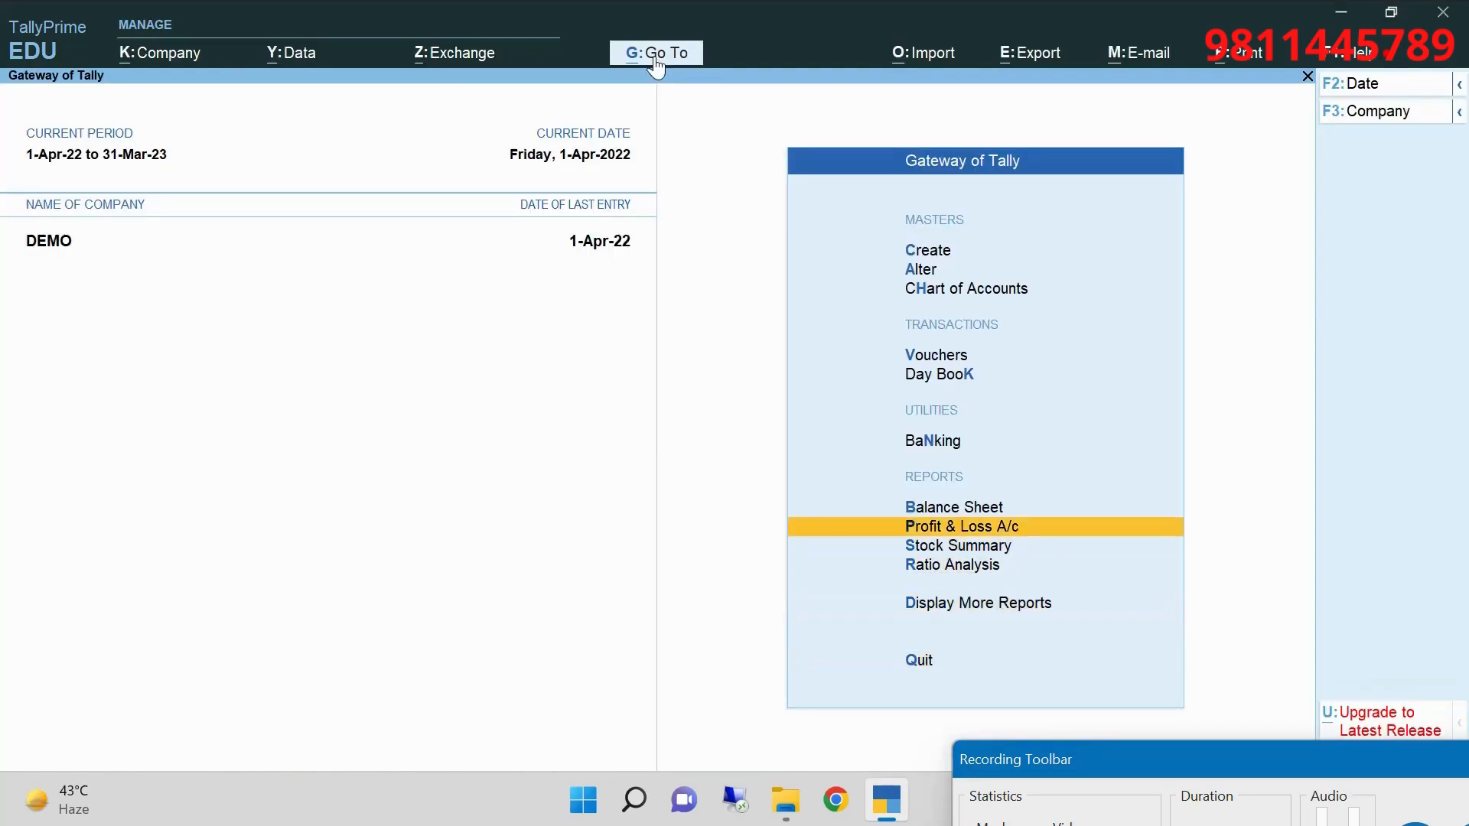
pyautogui.press('Down')
pyautogui.press('Escape')
pyautogui.press('Escape')
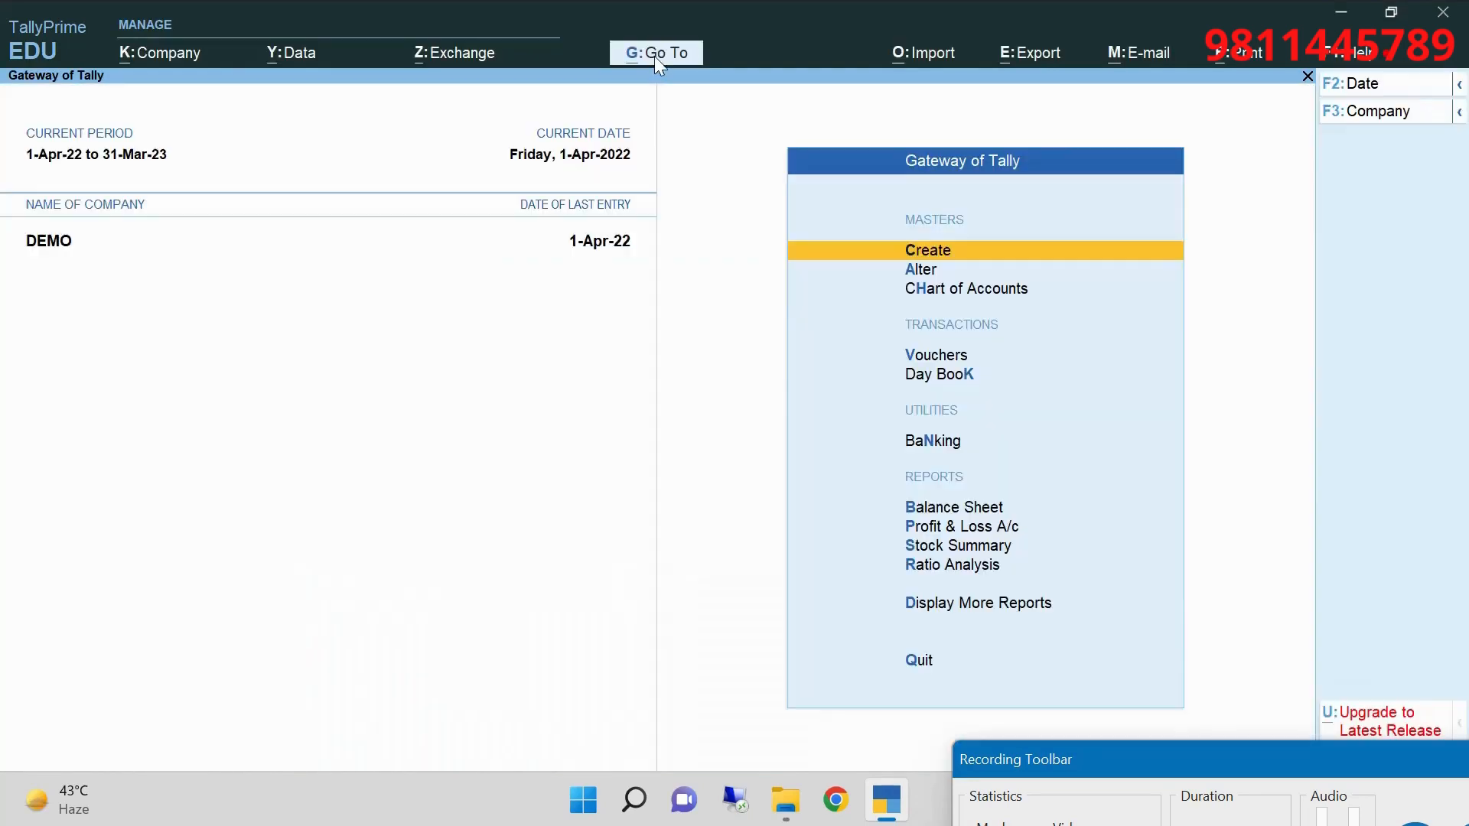
# Go through the Gateway of Tally options and open Display More Reports
pyautogui.press('Down')
pyautogui.press('Down')
pyautogui.press('Down')
pyautogui.press('Down')
pyautogui.press('Down')
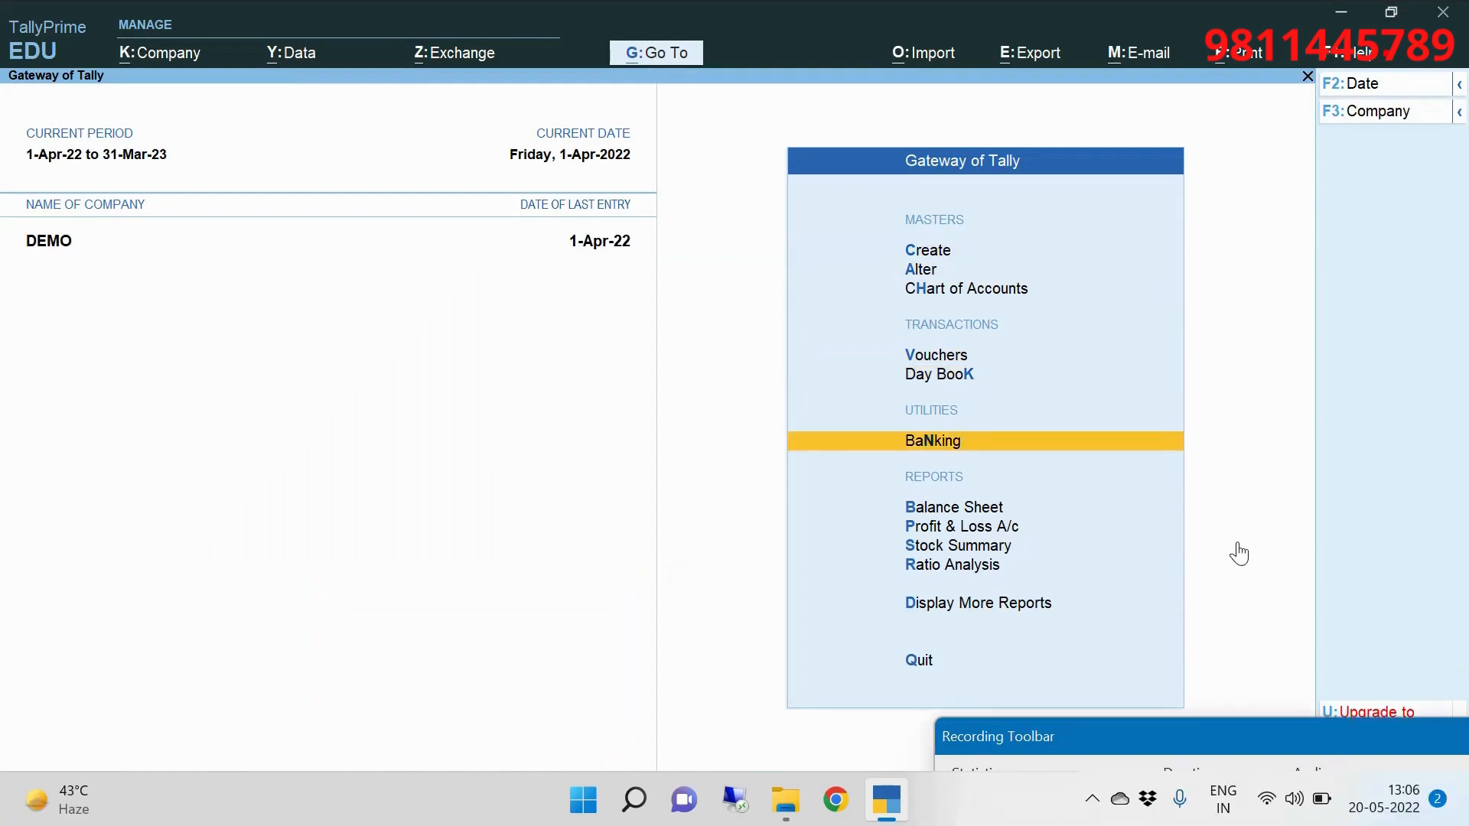
pyautogui.press('Down')
pyautogui.press('Down')
pyautogui.press('Down')
pyautogui.press('Down')
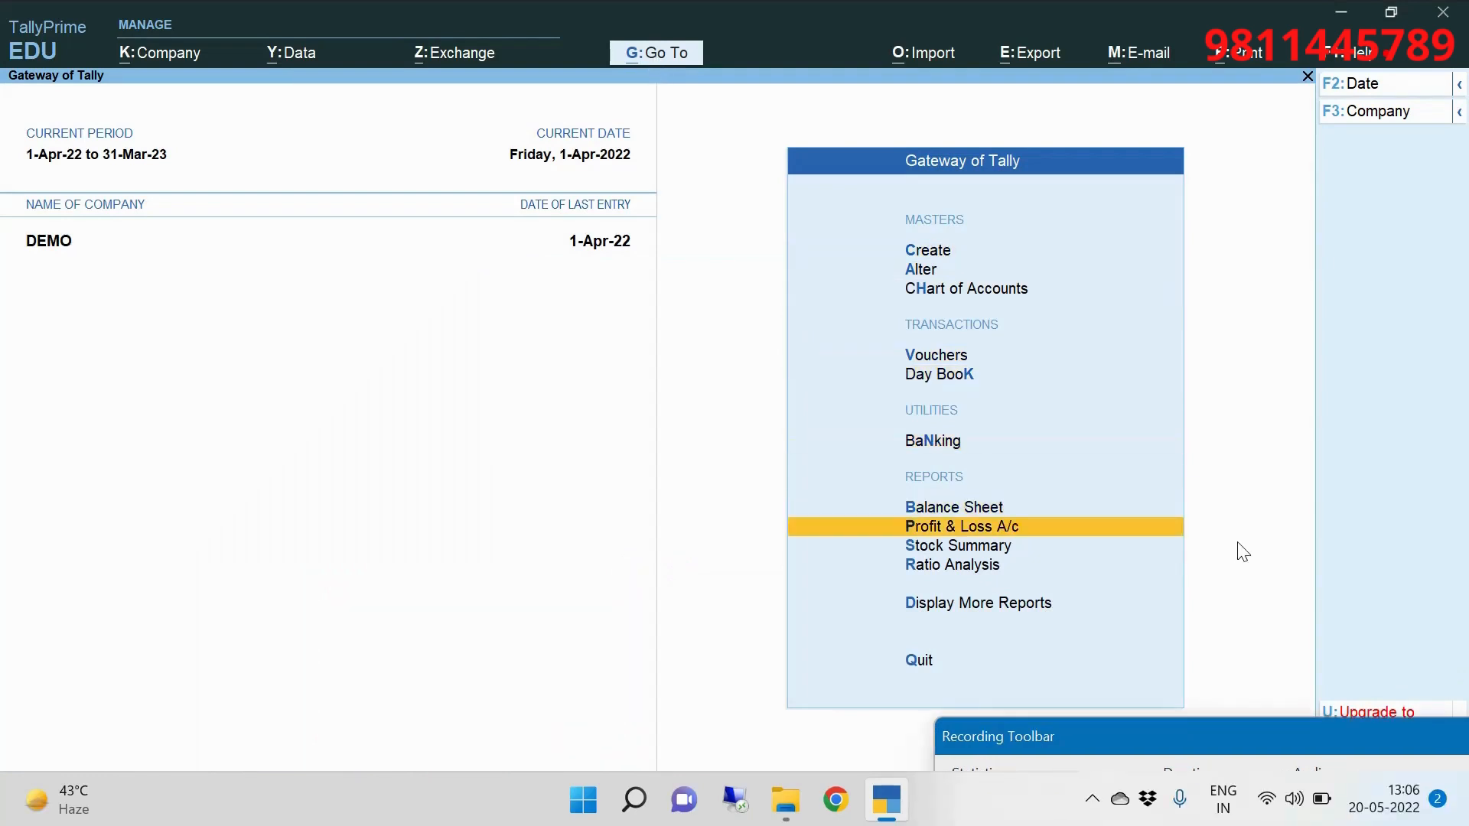
pyautogui.press('Down')
pyautogui.press('Return')
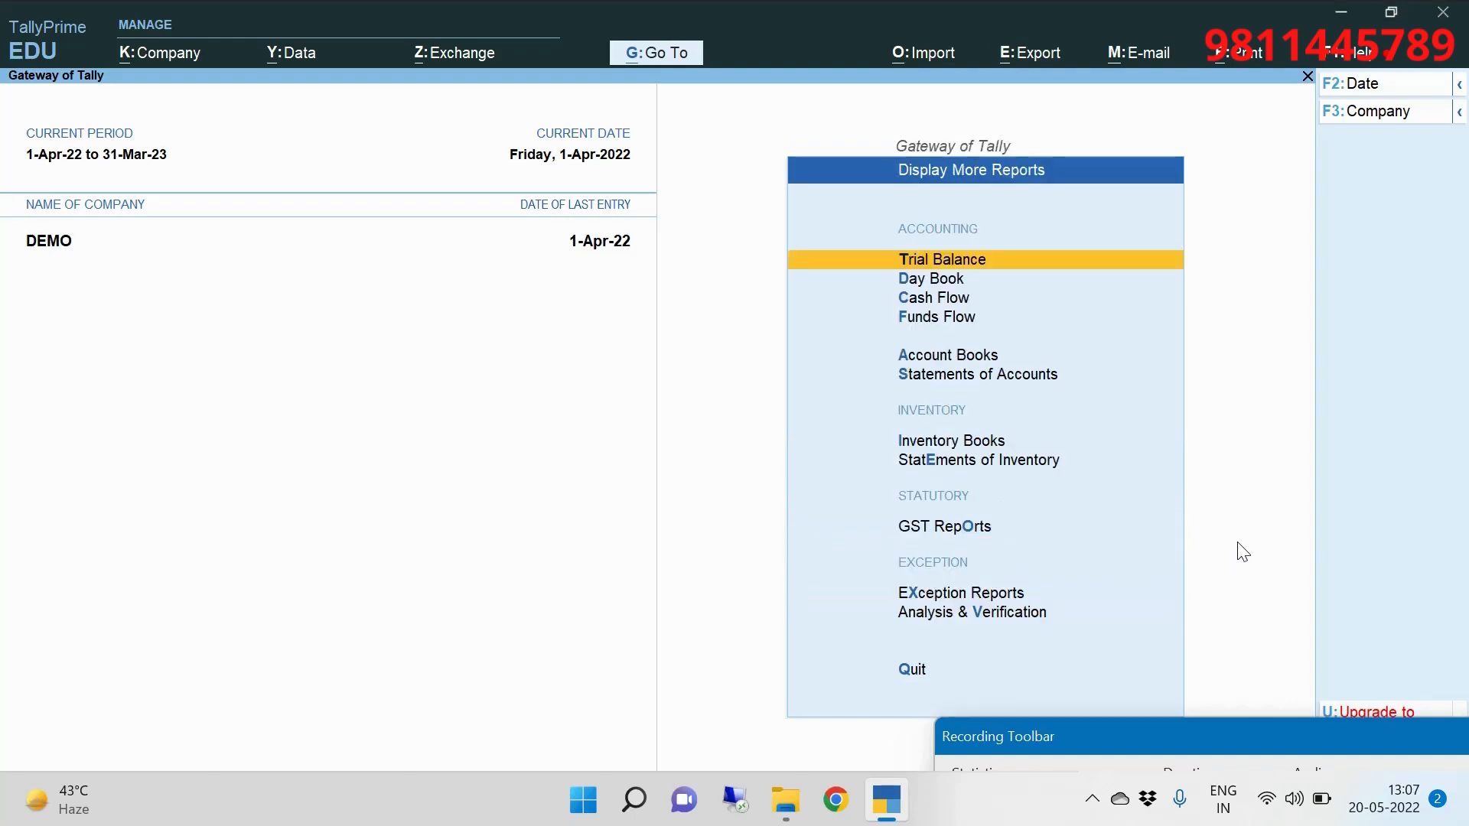
# Open Account Books and glance at its Ledger selection, returning to the list of books and registers
pyautogui.press('Down')
pyautogui.press('Down')
pyautogui.press('Down')
pyautogui.press('Down')
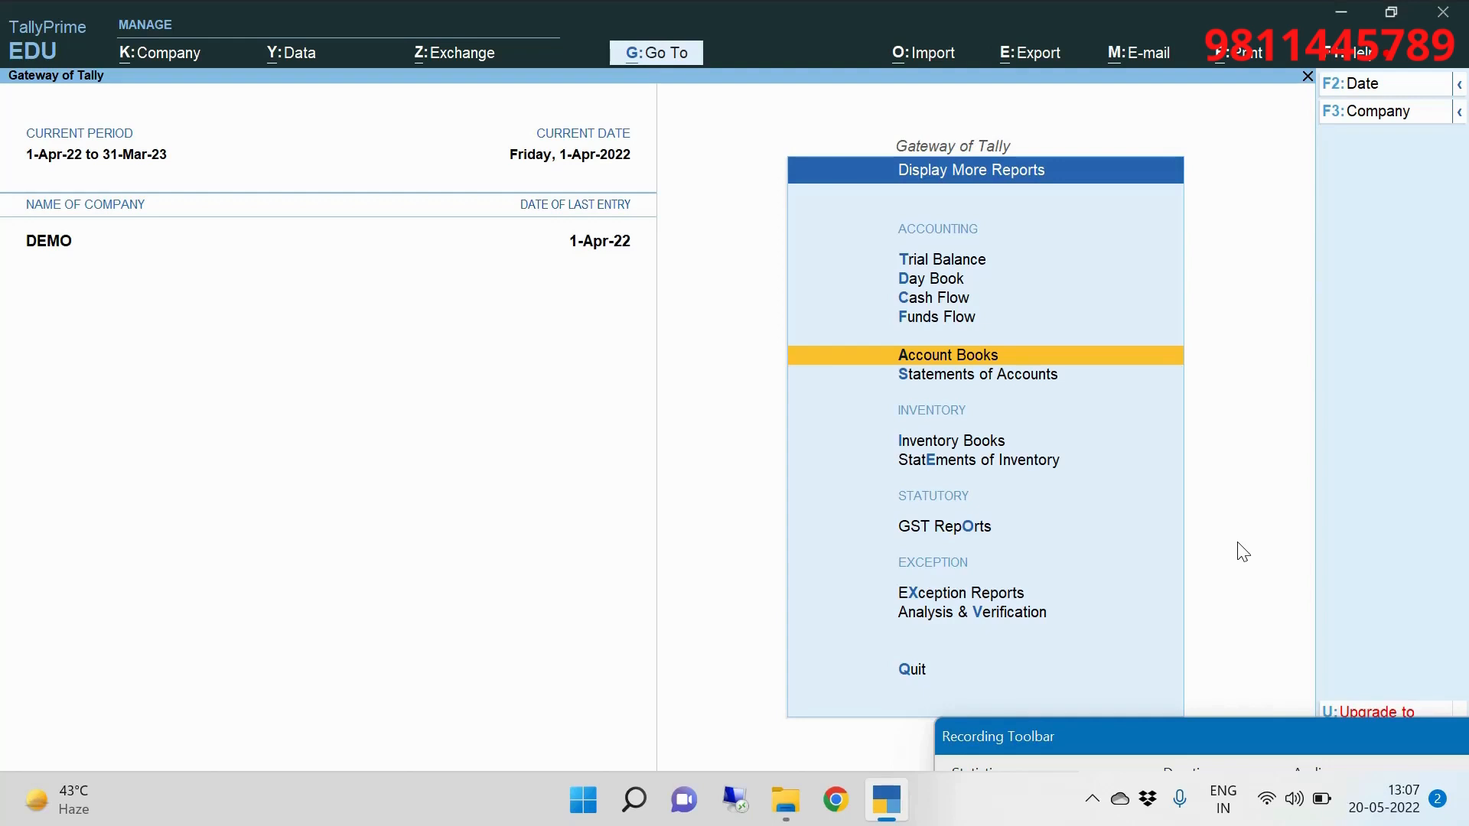
pyautogui.press('Return')
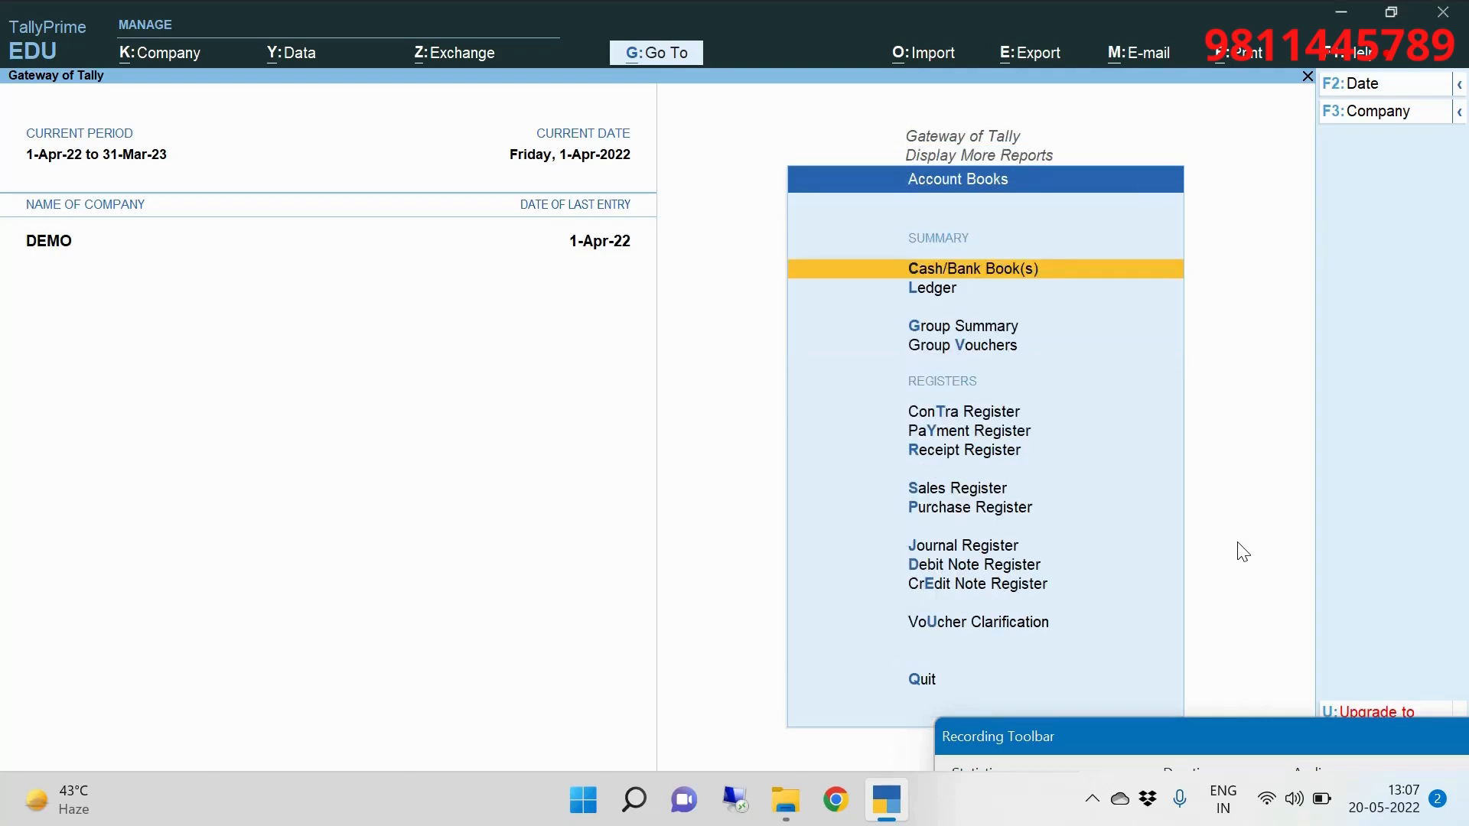
pyautogui.press('Down')
pyautogui.press('Return')
pyautogui.press('Escape')
pyautogui.press('Down')
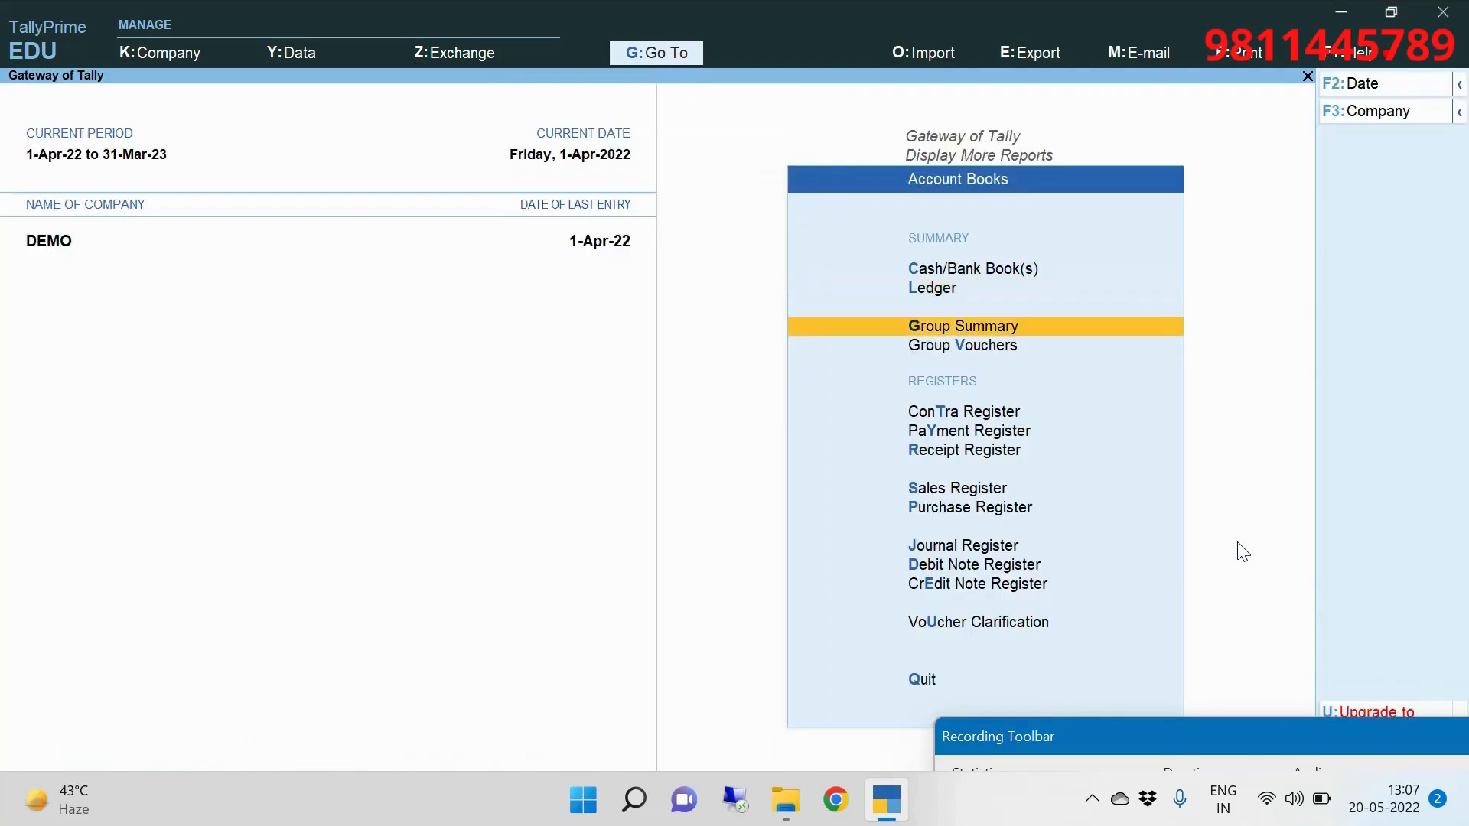
# Open the Sales Register and drill down through April to the individual sales voucher
pyautogui.press('Down')
pyautogui.press('Down')
pyautogui.press('Down')
pyautogui.press('Down')
pyautogui.press('Down')
pyautogui.press('Return')
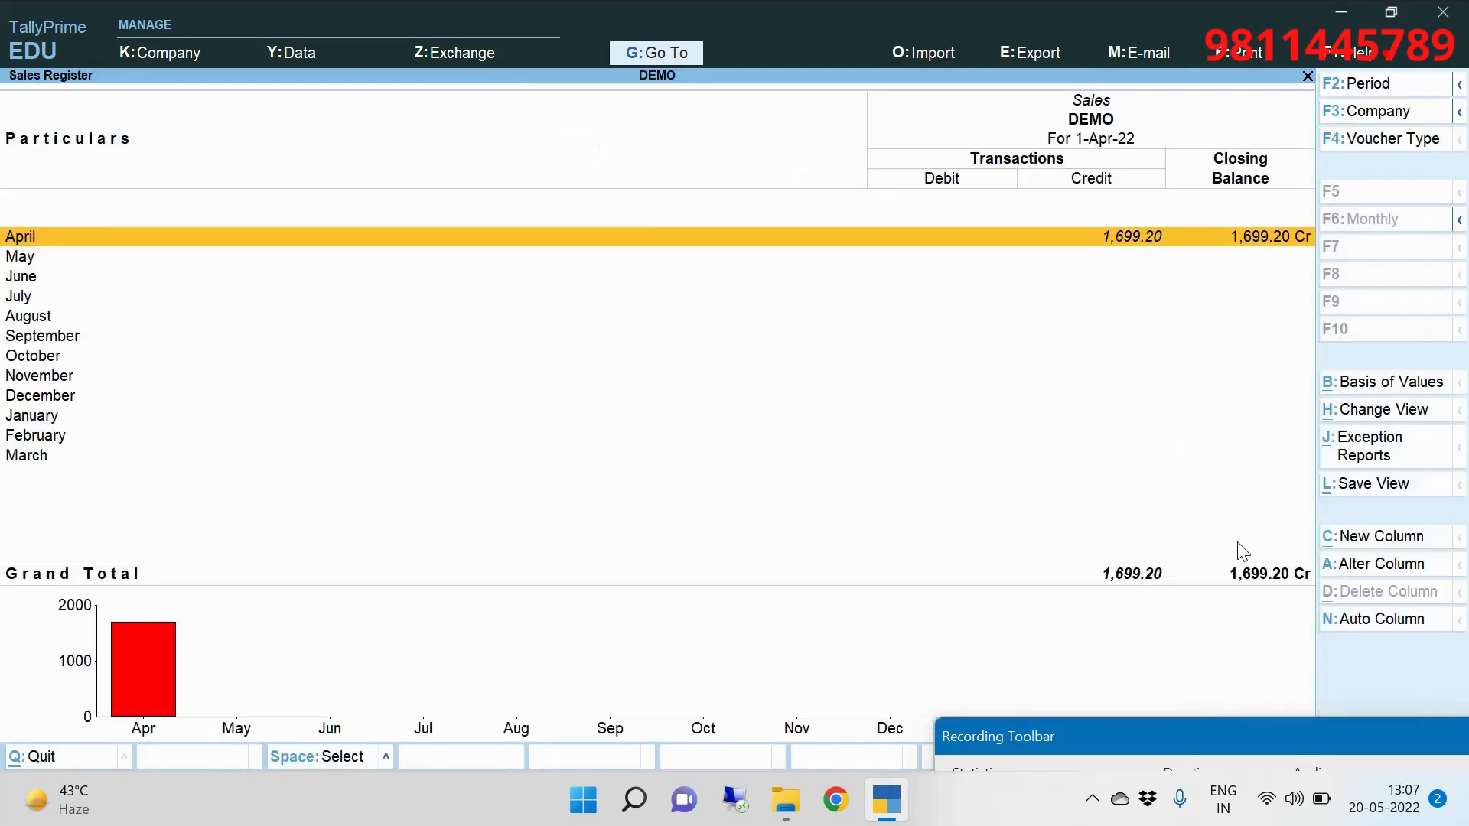
pyautogui.press('Return')
pyautogui.press('Return')
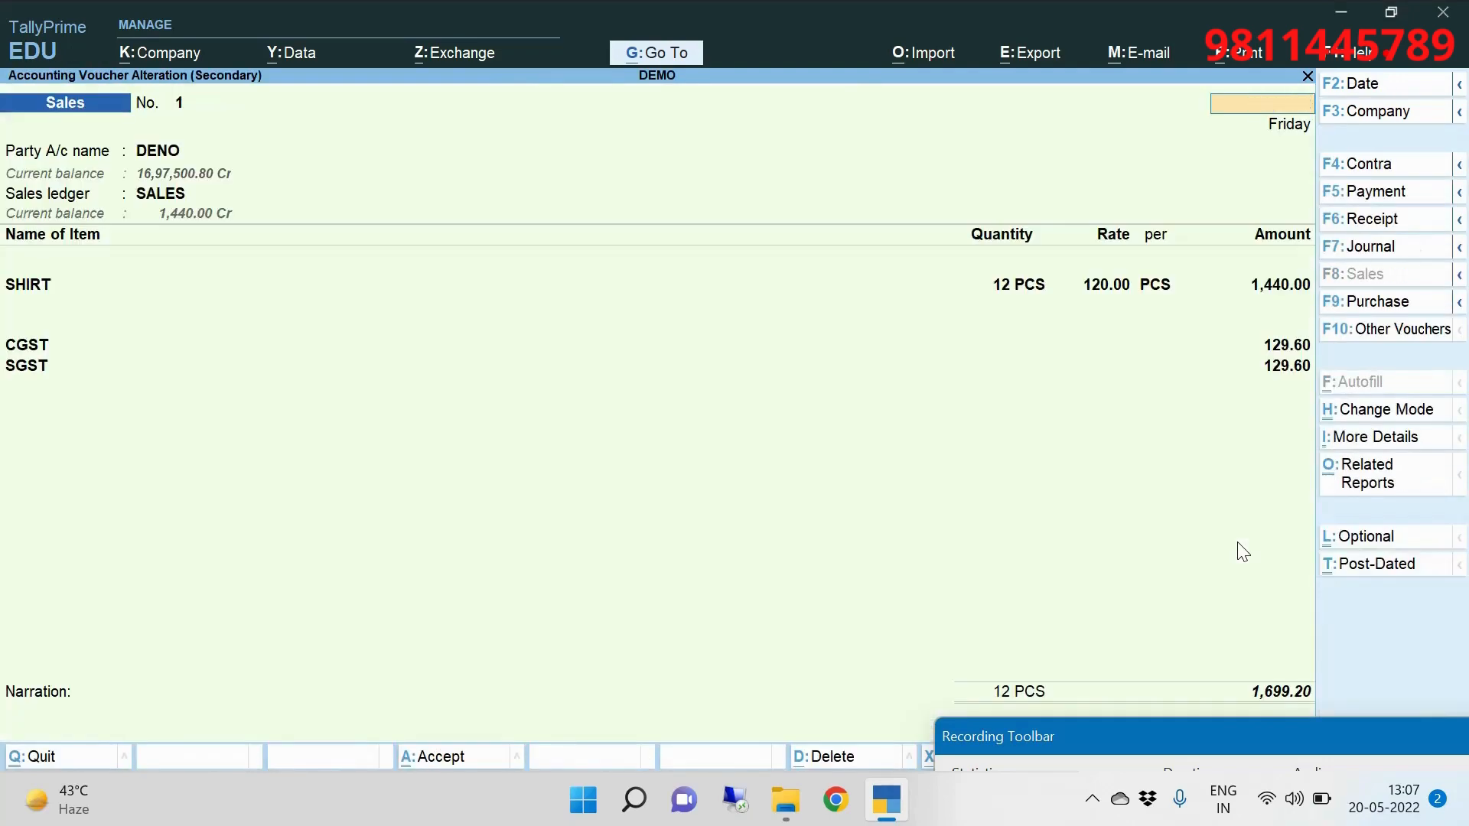
# Close the sales voucher, Sales Register and report menus to return to the Gateway of Tally
pyautogui.press('Escape')
pyautogui.press('Escape')
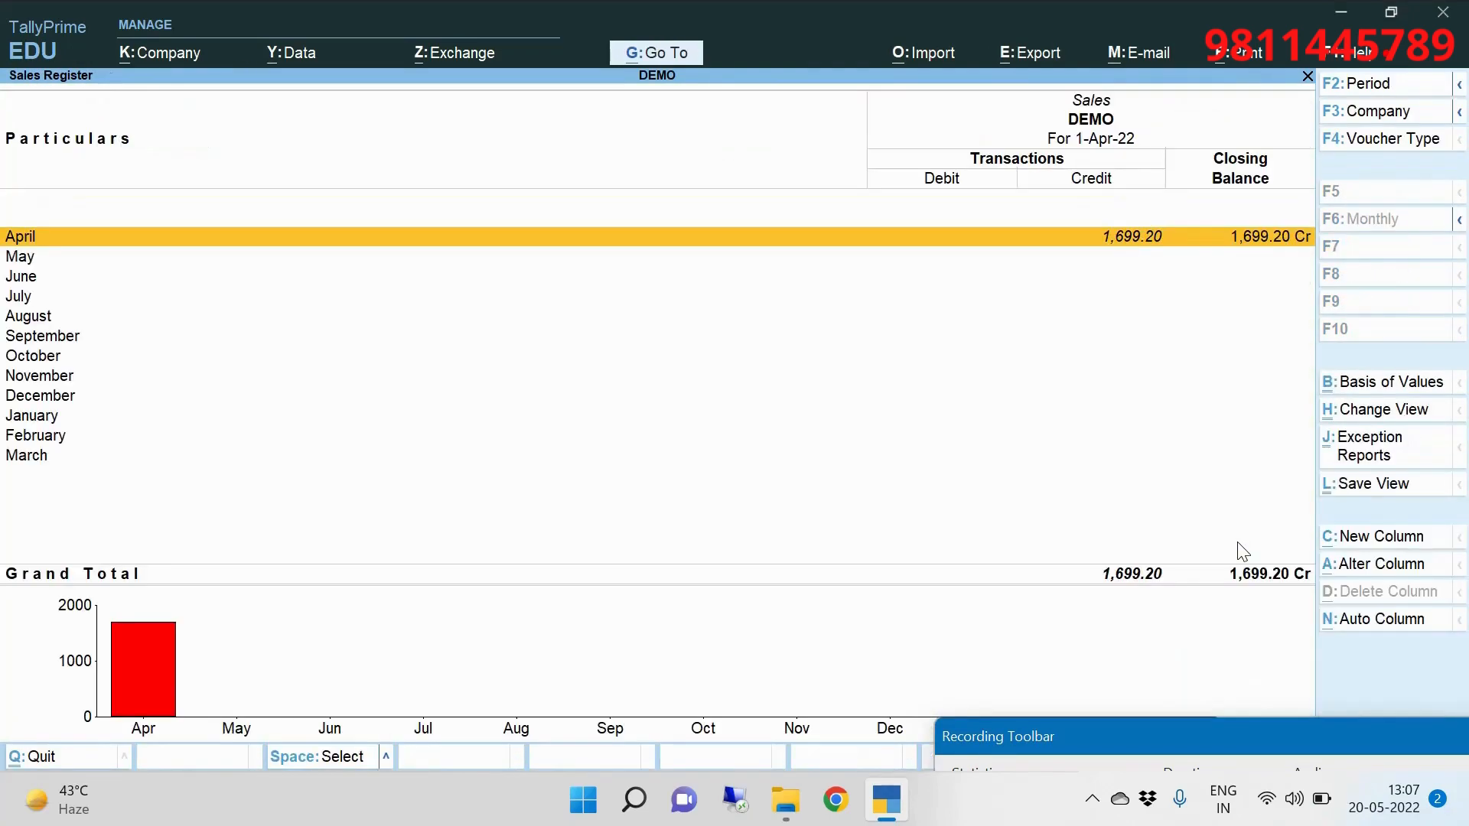
pyautogui.press('Escape')
pyautogui.press('Escape')
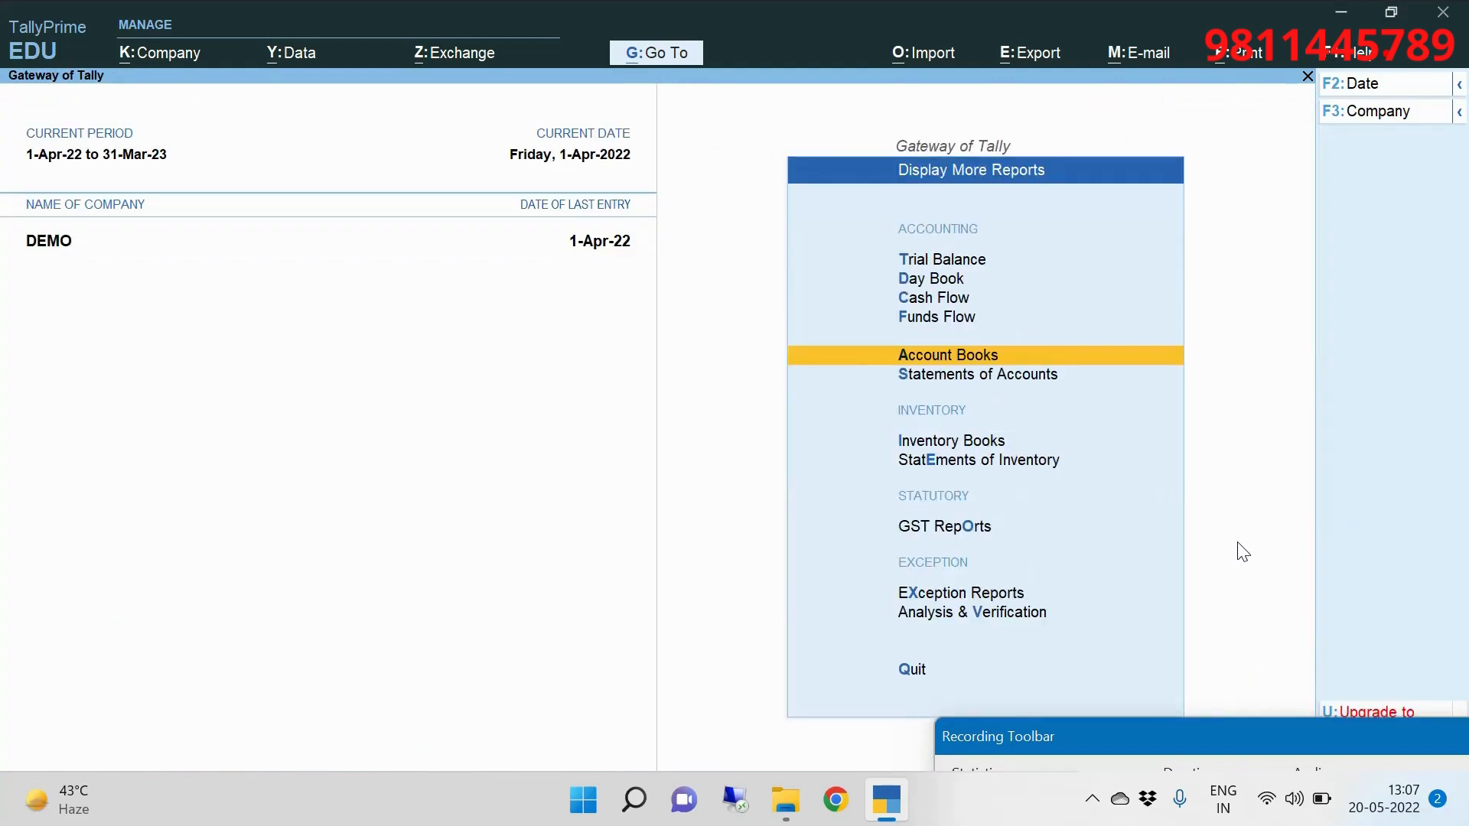
pyautogui.press('Escape')
pyautogui.press('Escape')
pyautogui.press('Escape')
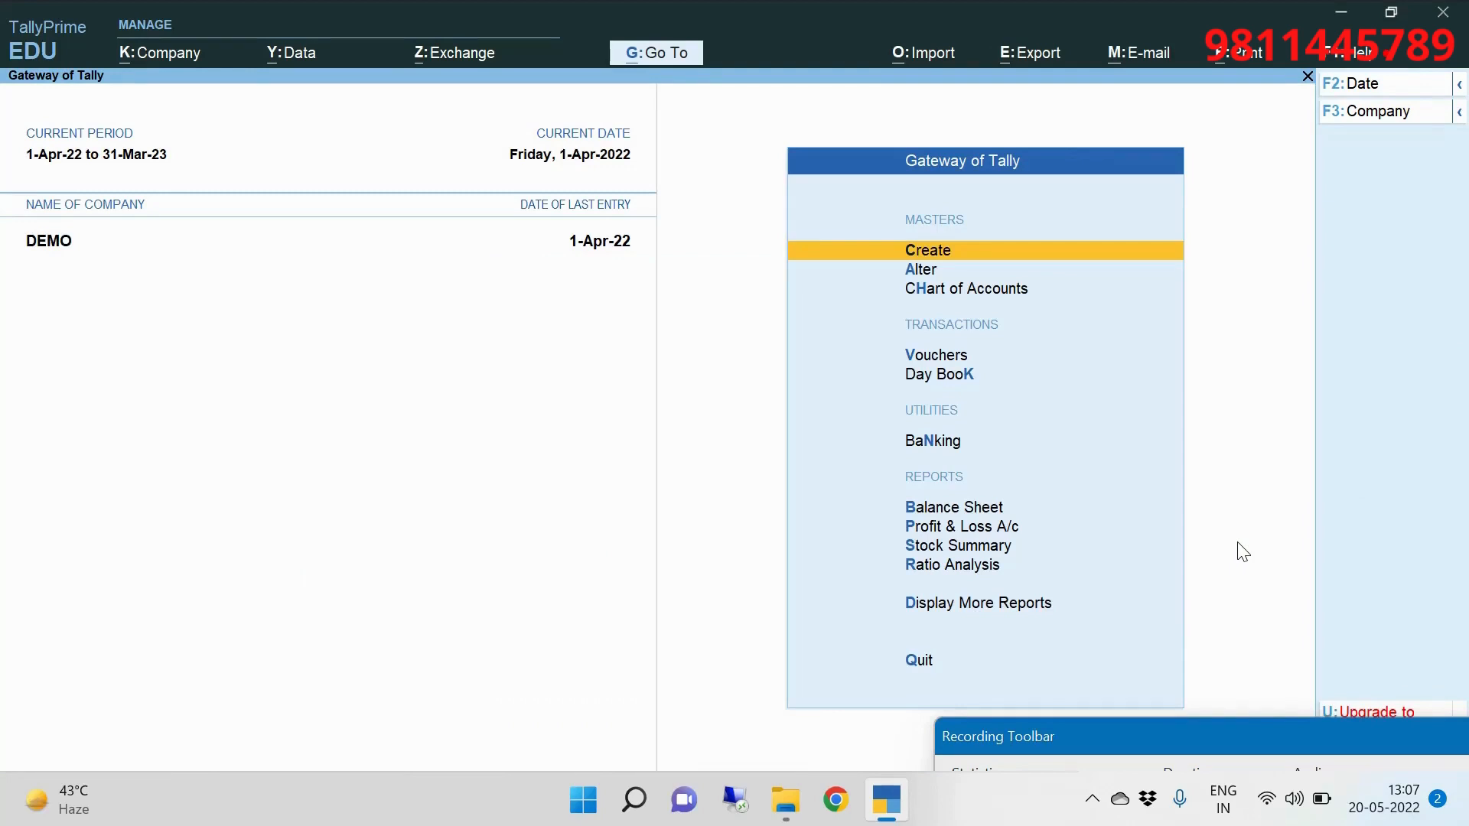
pyautogui.click(1251, 742)
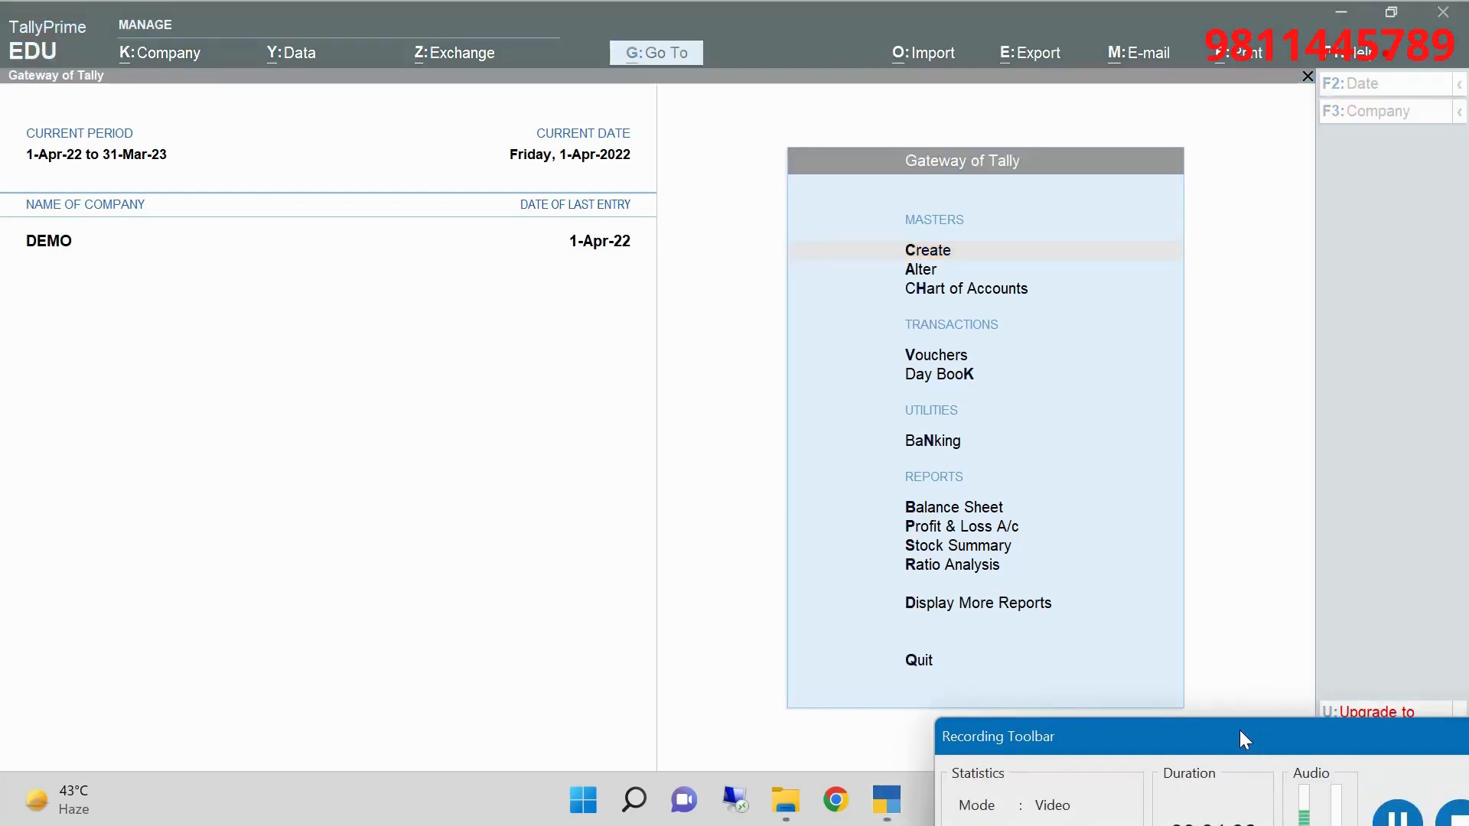
pyautogui.moveTo(1240, 730); pyautogui.dragTo(1223, 722)
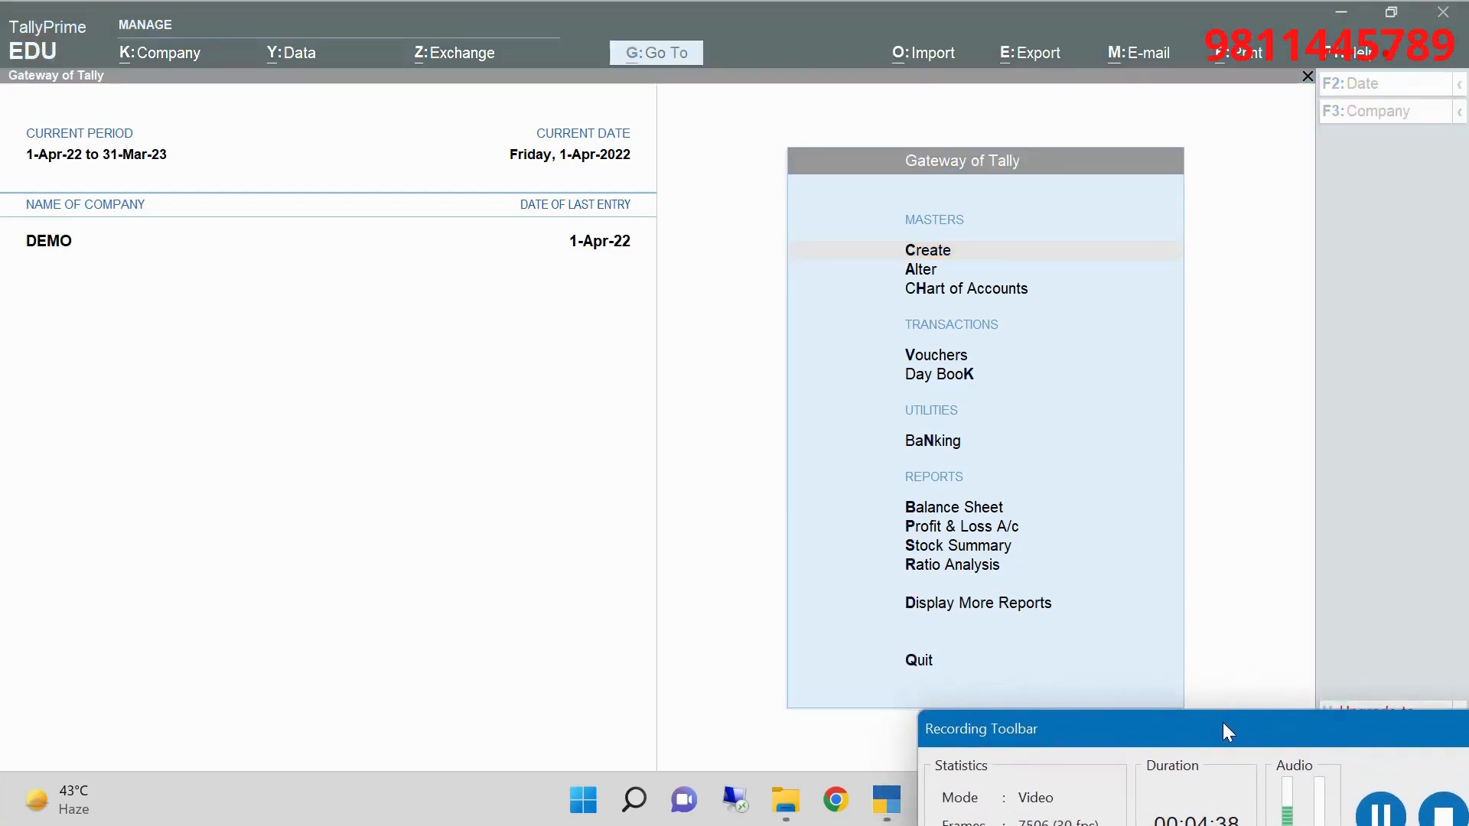
pyautogui.click(1237, 523)
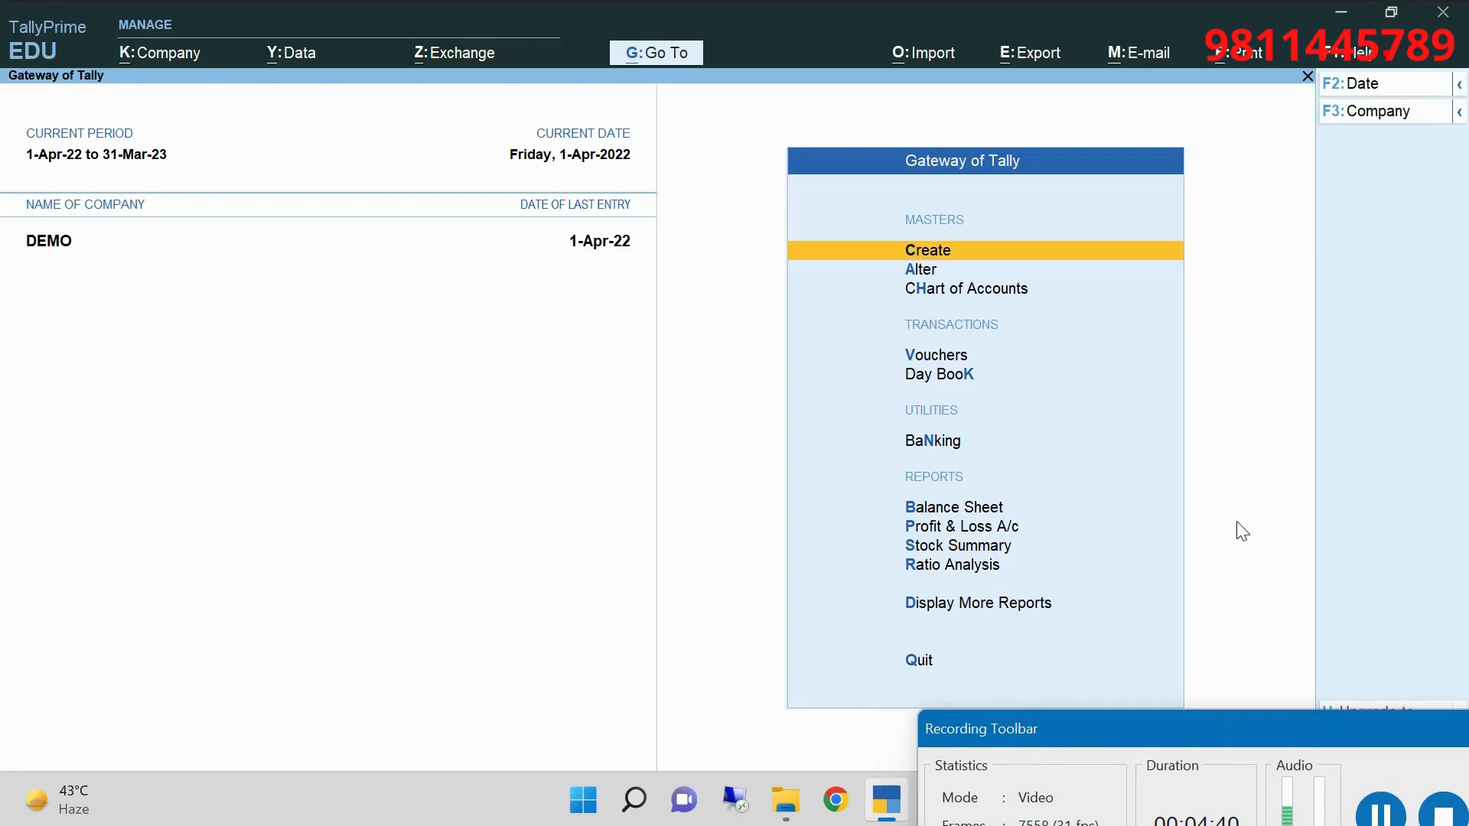